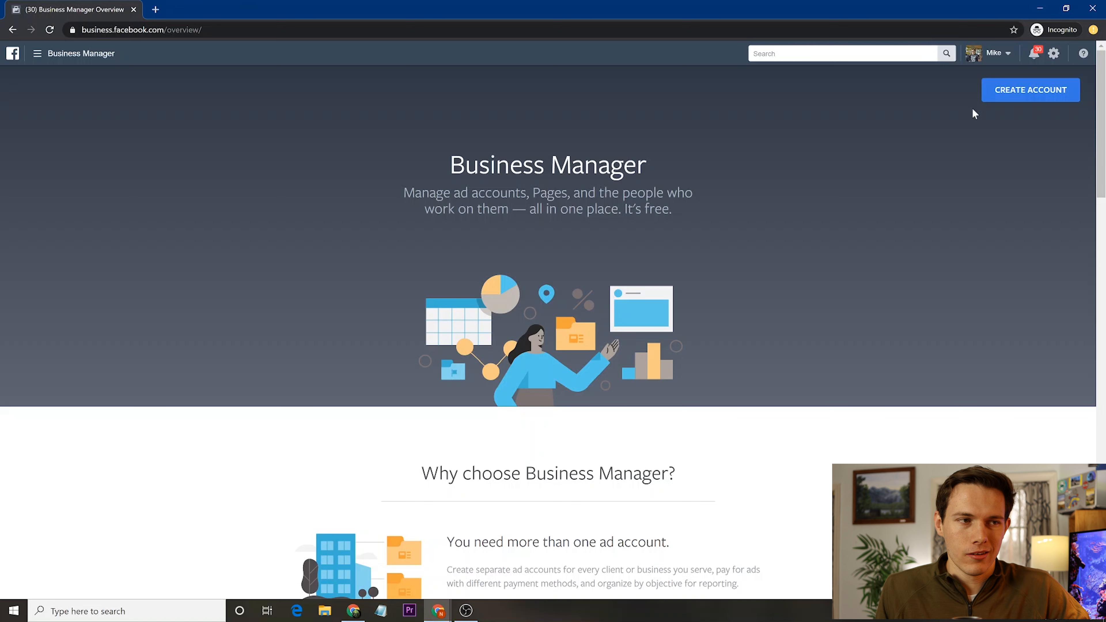
- Start a new business account and name it Yosemite Tours
click(1002, 97)
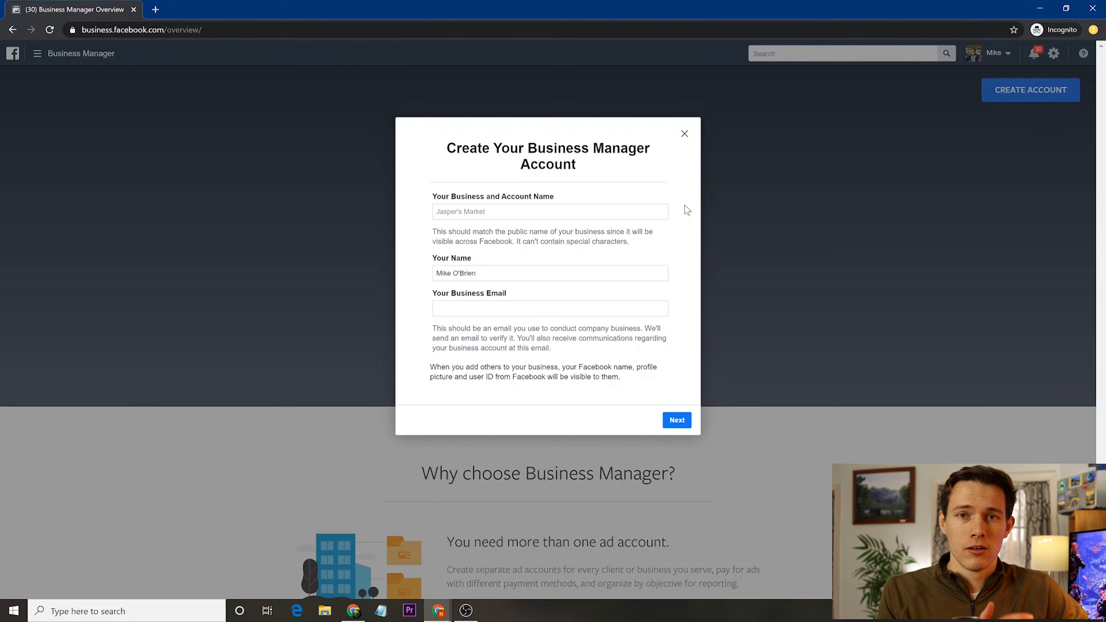
click(527, 212)
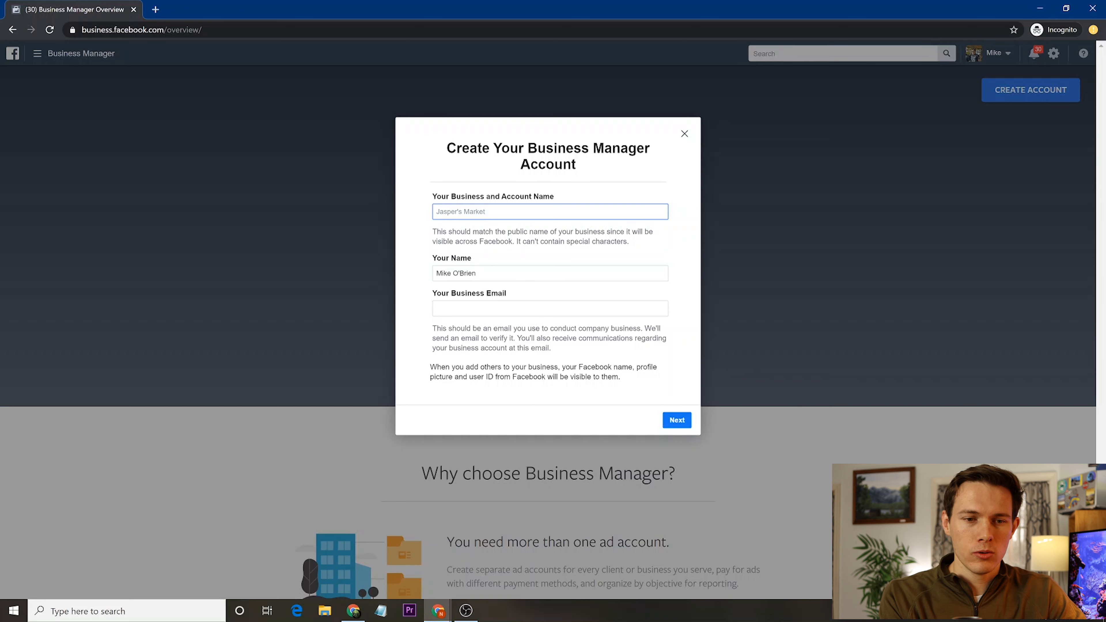
text(yOSEMITE)
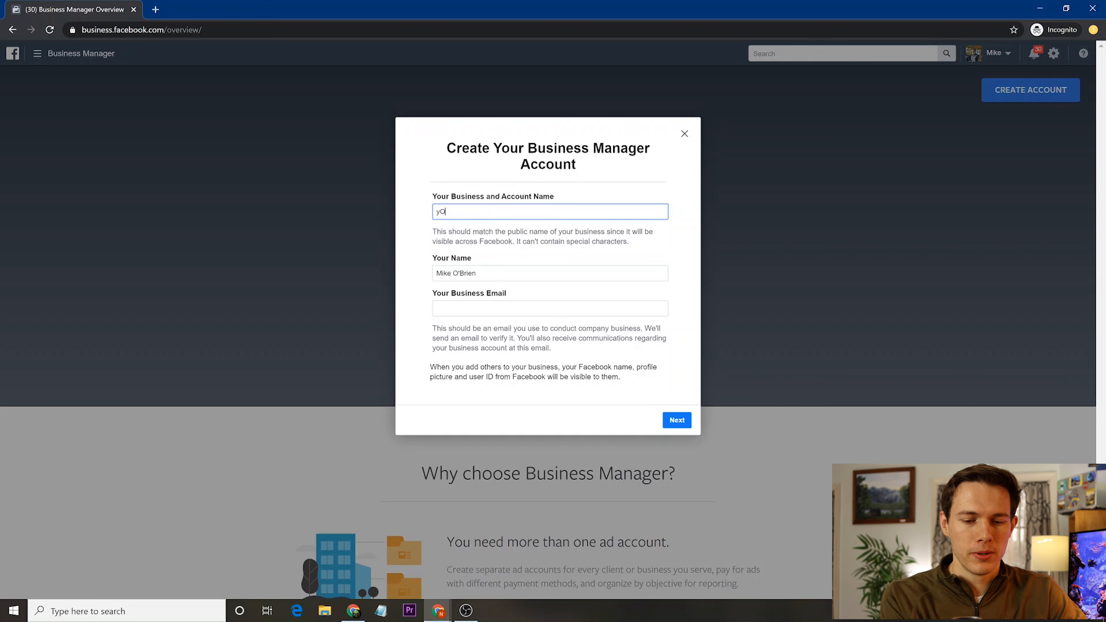
key(ctrl+a)
text(Yosemite Tours)
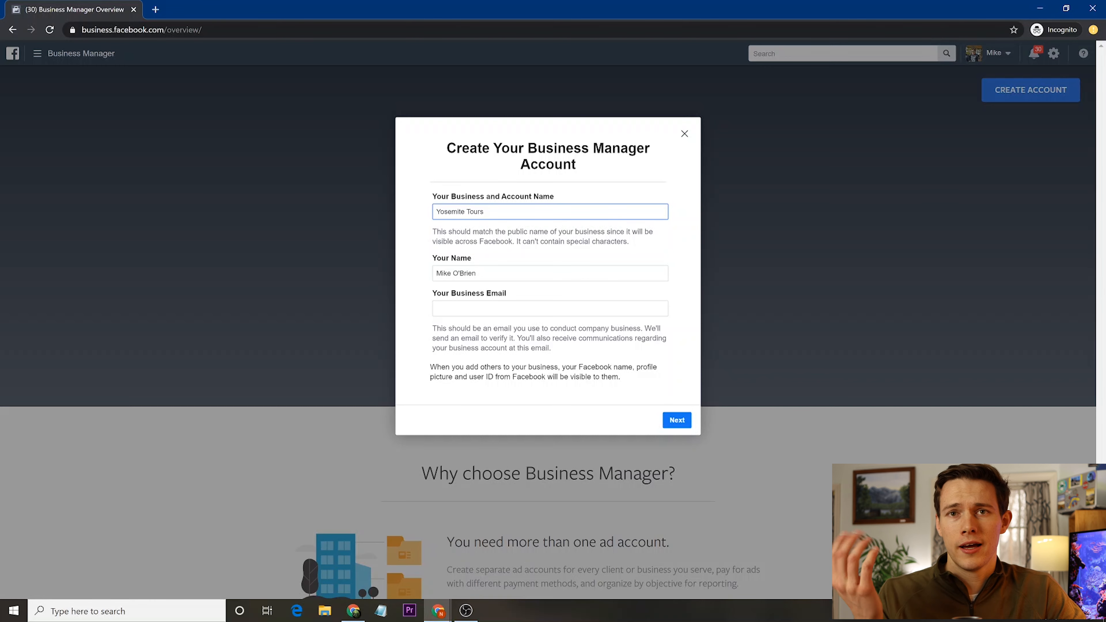
- Enter the business e-mail address and continue to the business details form
key(Tab)
key(Tab)
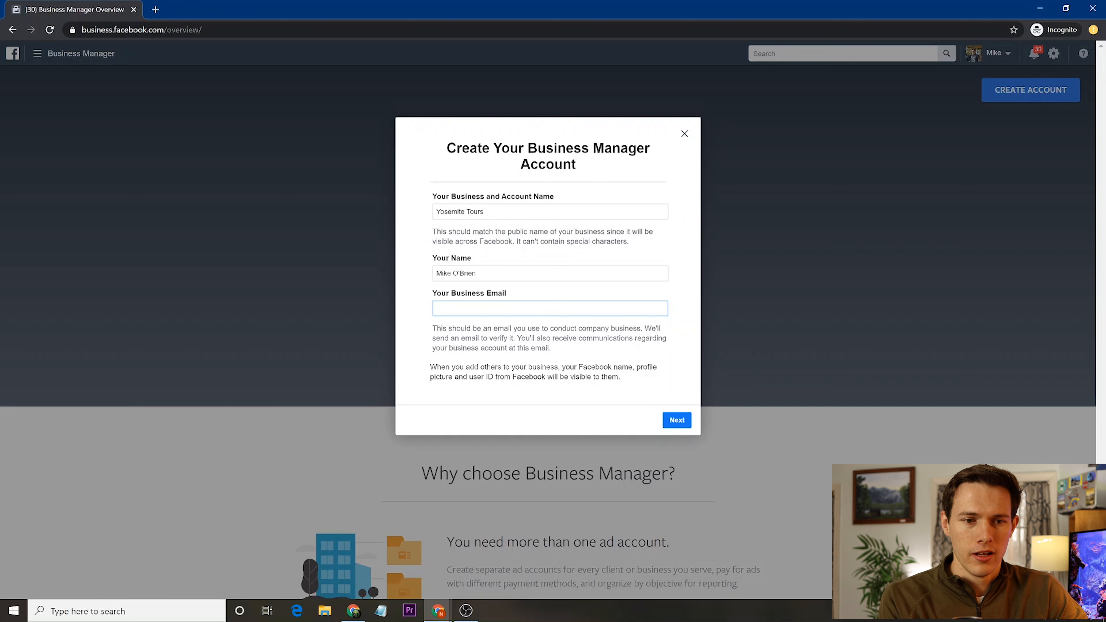
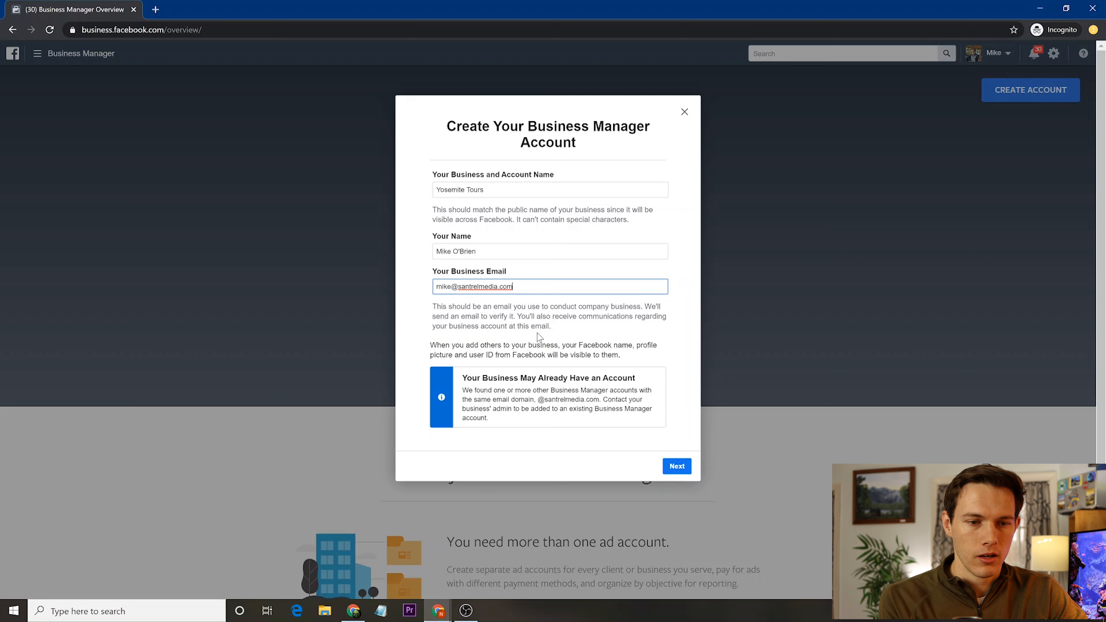
key(ctrl+a)
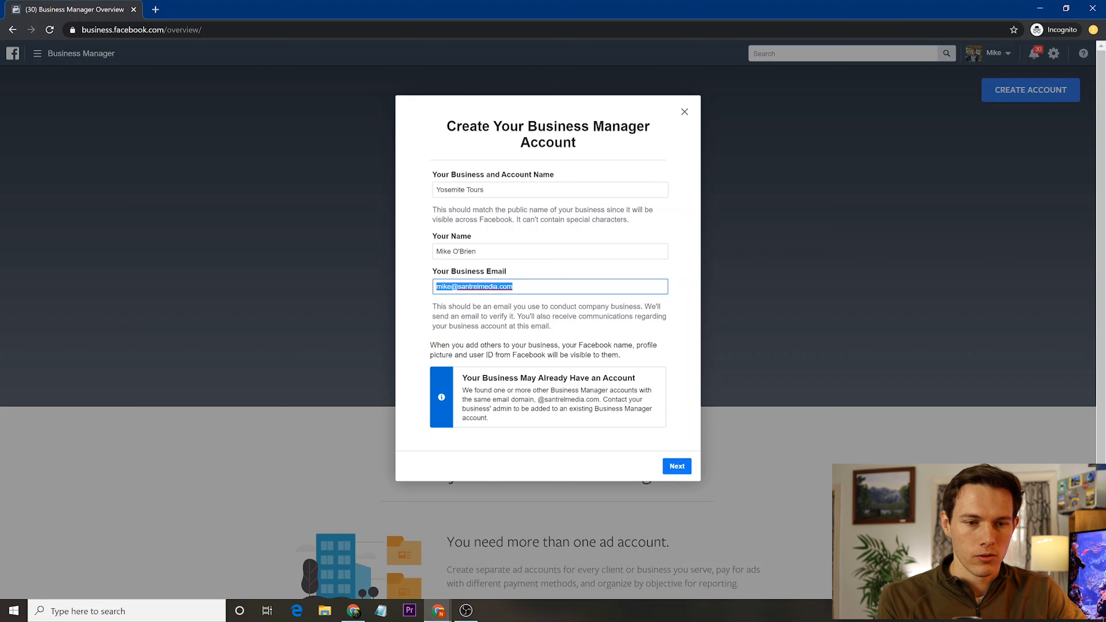
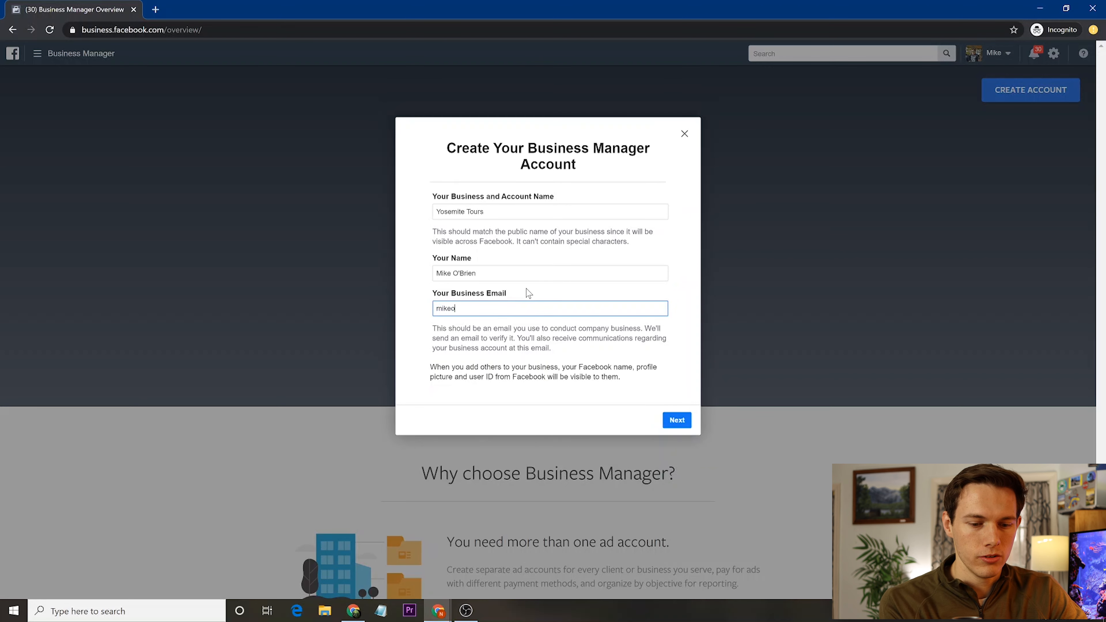
click(679, 421)
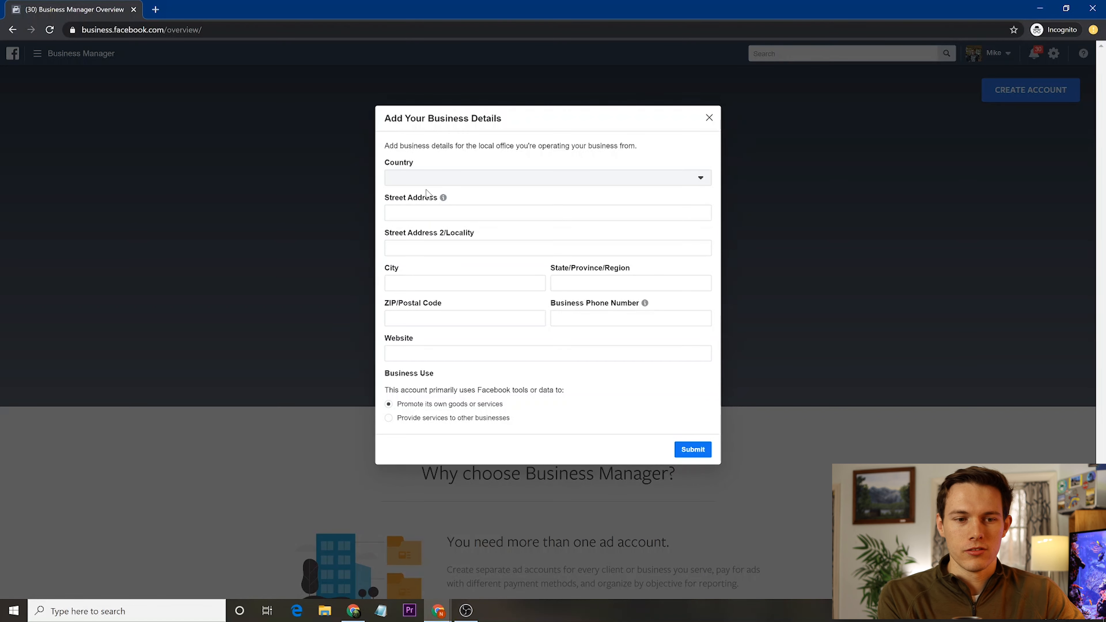
- Start filling in the business street address on the details form
click(426, 212)
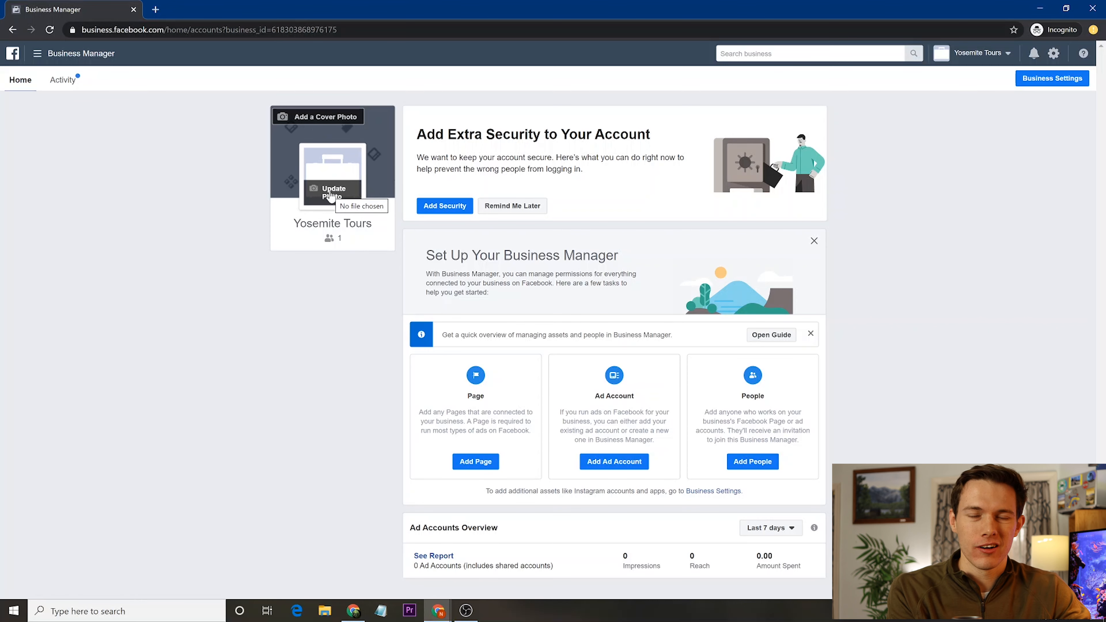
- Create a local business Page named Yosemite Valley Tours in the Advertising/Marketing category
click(484, 463)
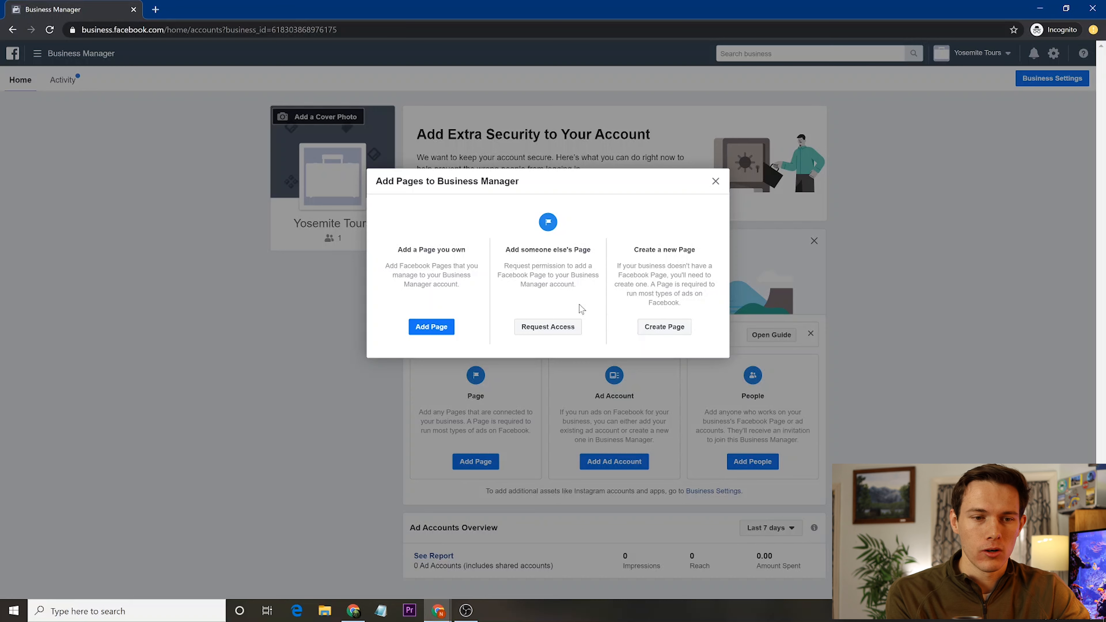
click(672, 334)
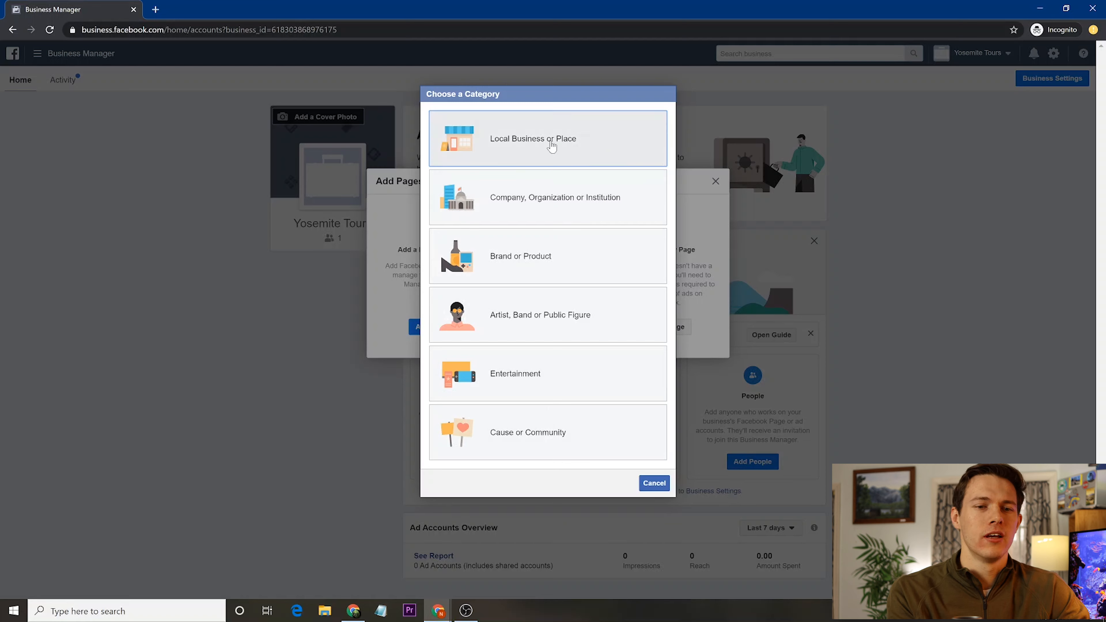
click(548, 141)
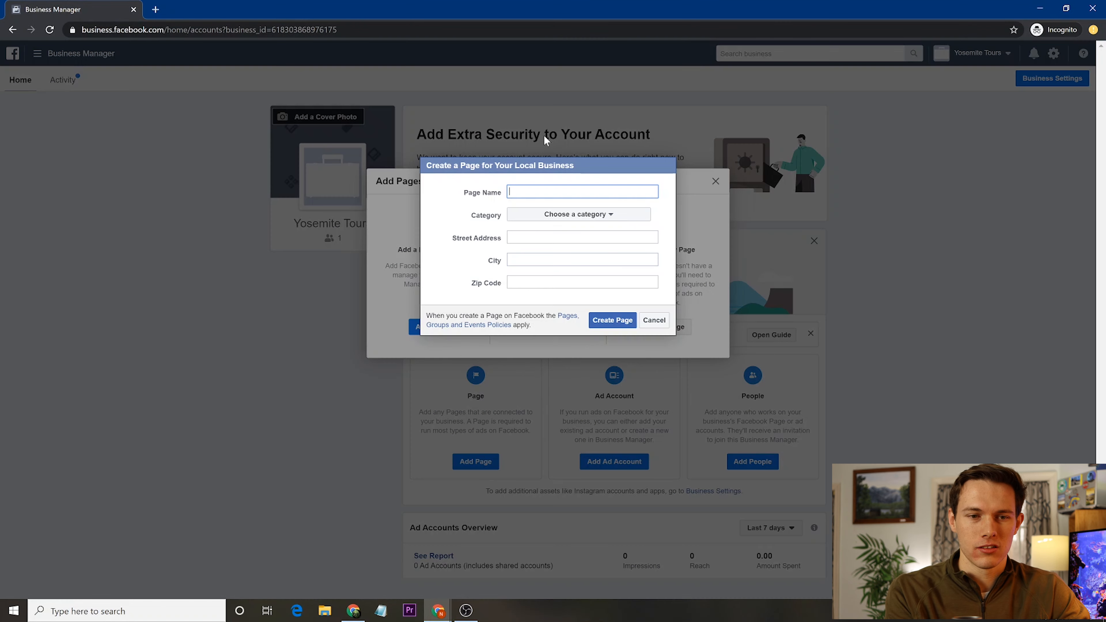
text(Yo)
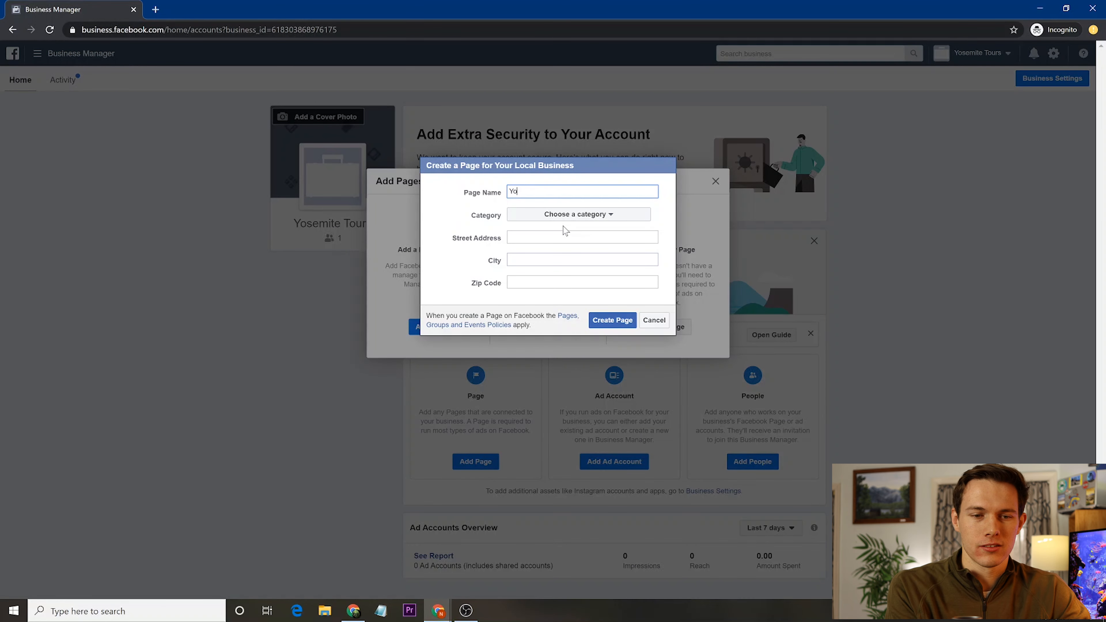
text(semite )
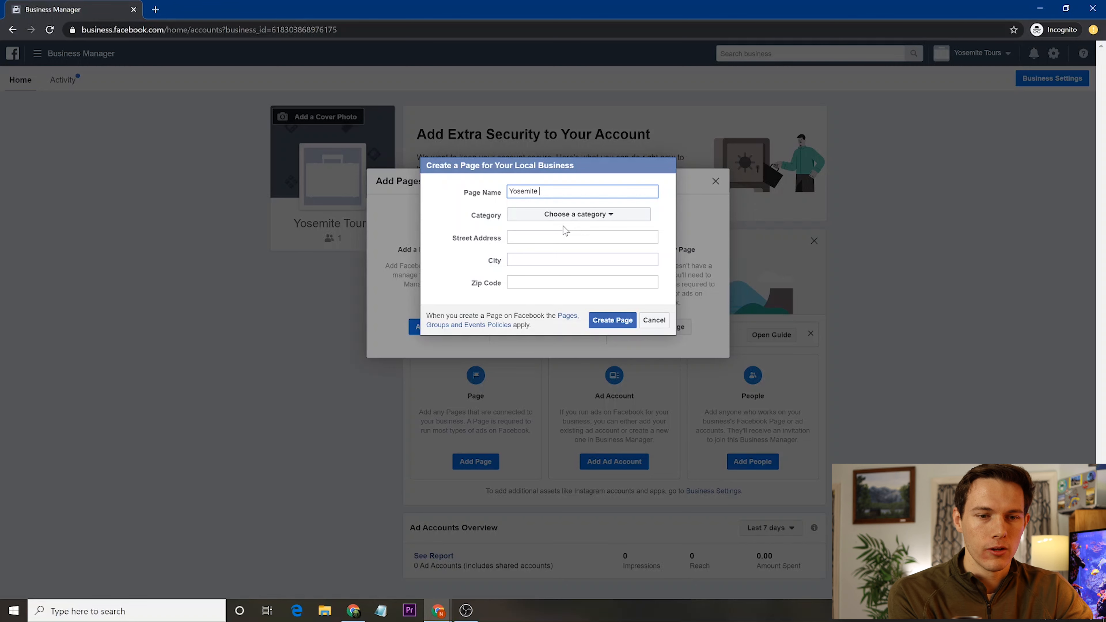
text(Valley Tours)
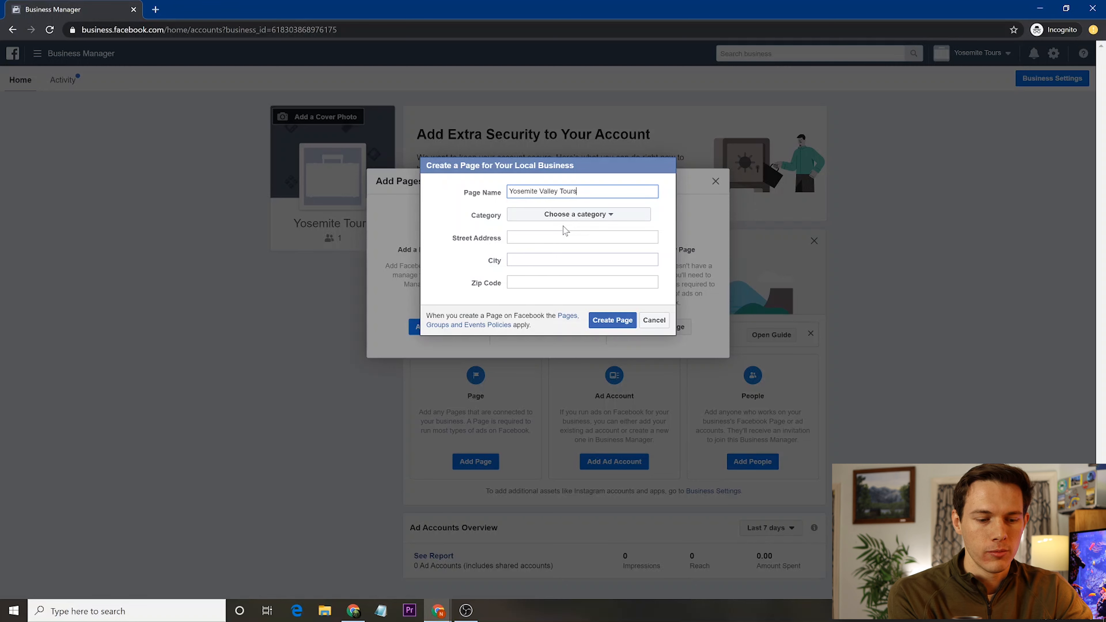
click(561, 218)
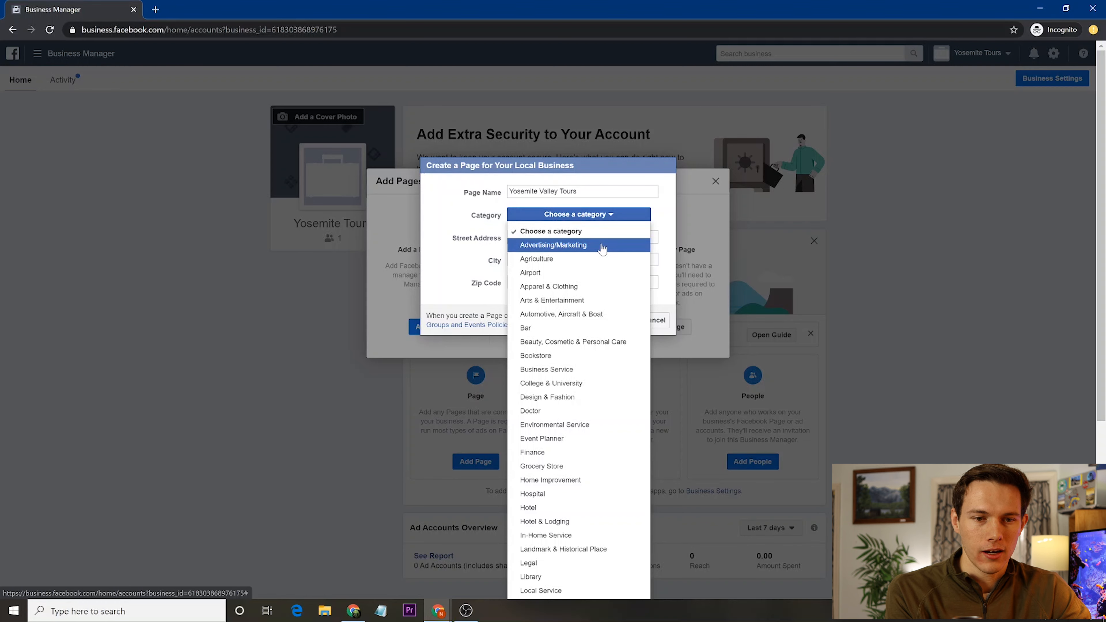
click(599, 246)
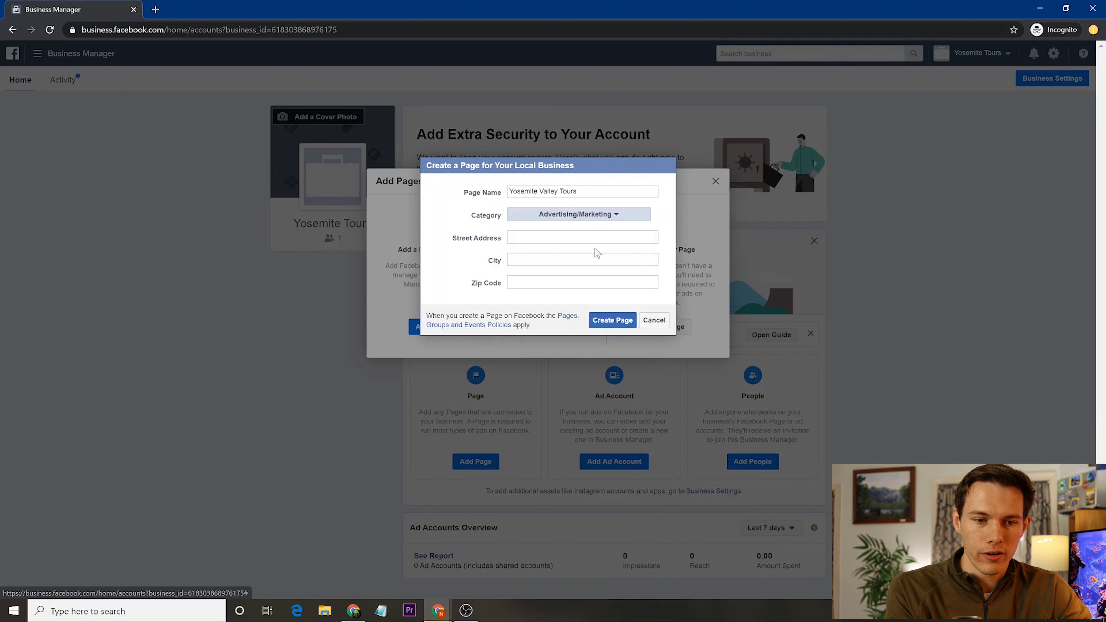
- Enter address 1234 Yosemite Rd and city Yosemite Village, California, then look up the zip code
click(595, 238)
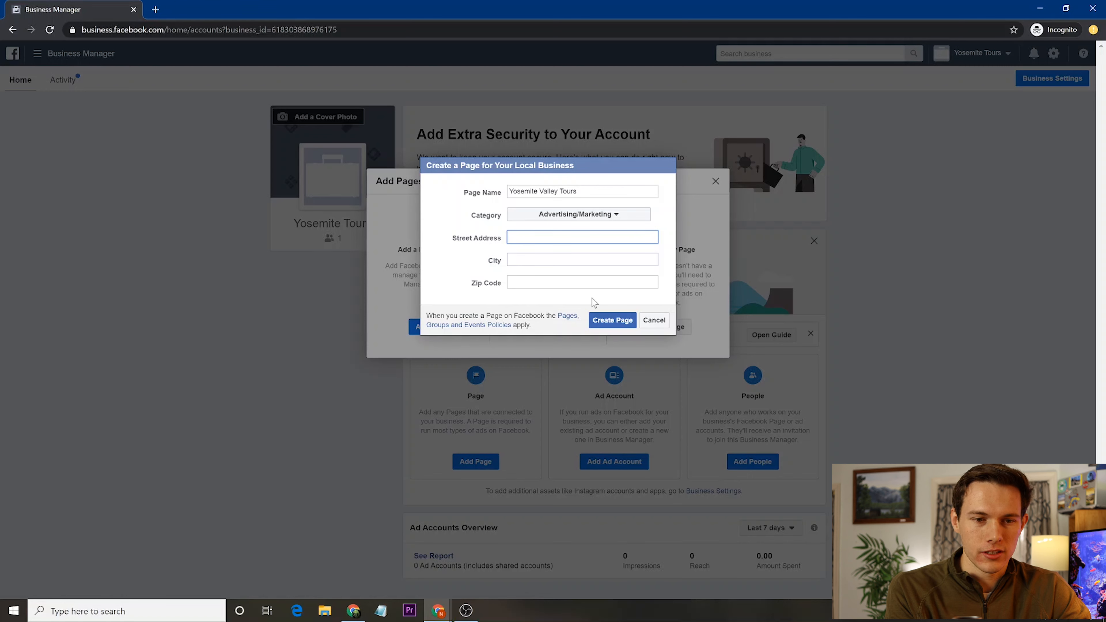
text(1234)
key(ctrl+a)
key(Right)
text(Yosemite Rd)
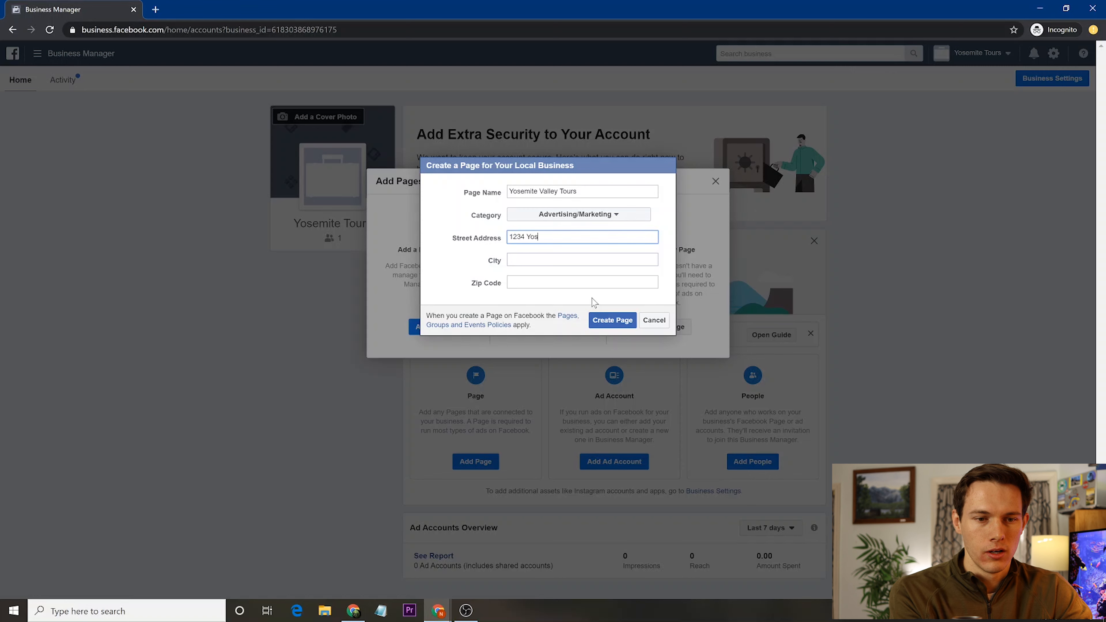
key(Tab)
text(Yosemite Rd)
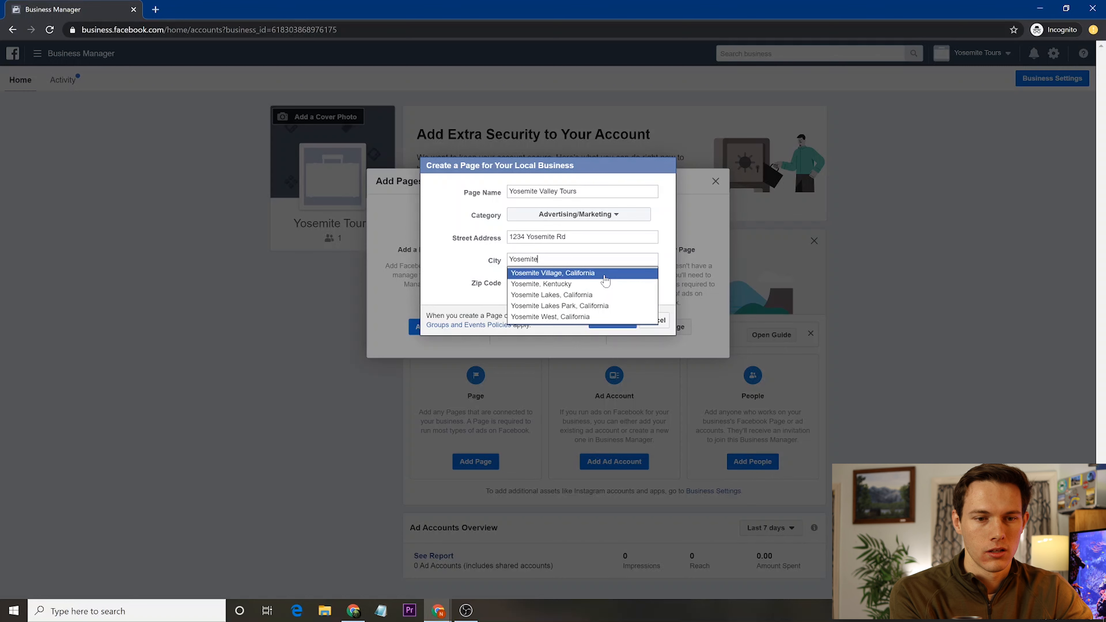
click(604, 276)
click(605, 281)
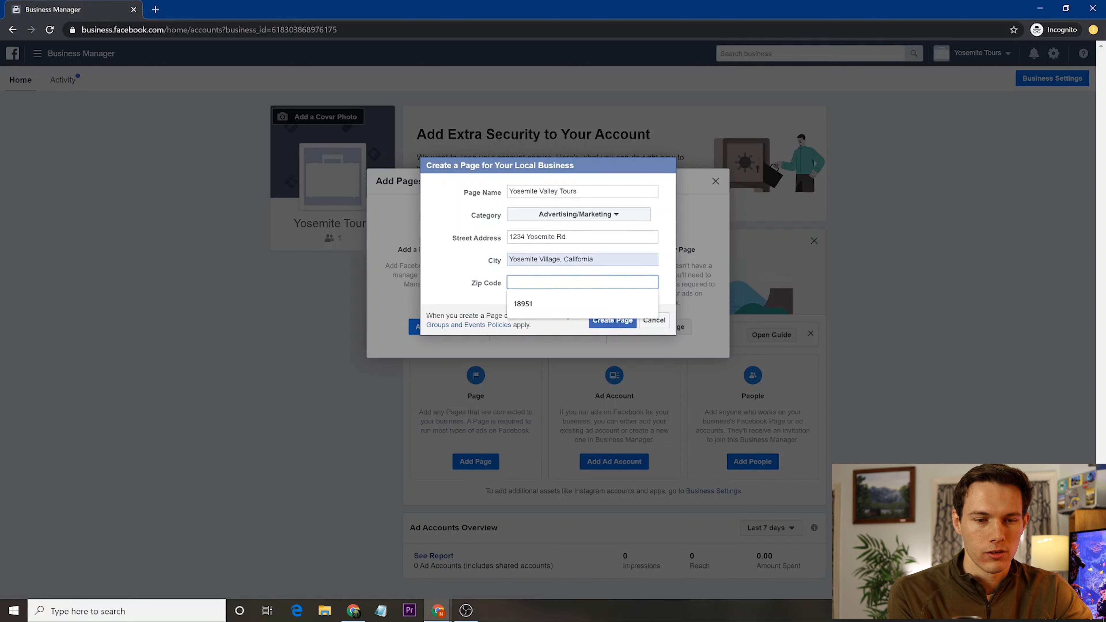
text(12)
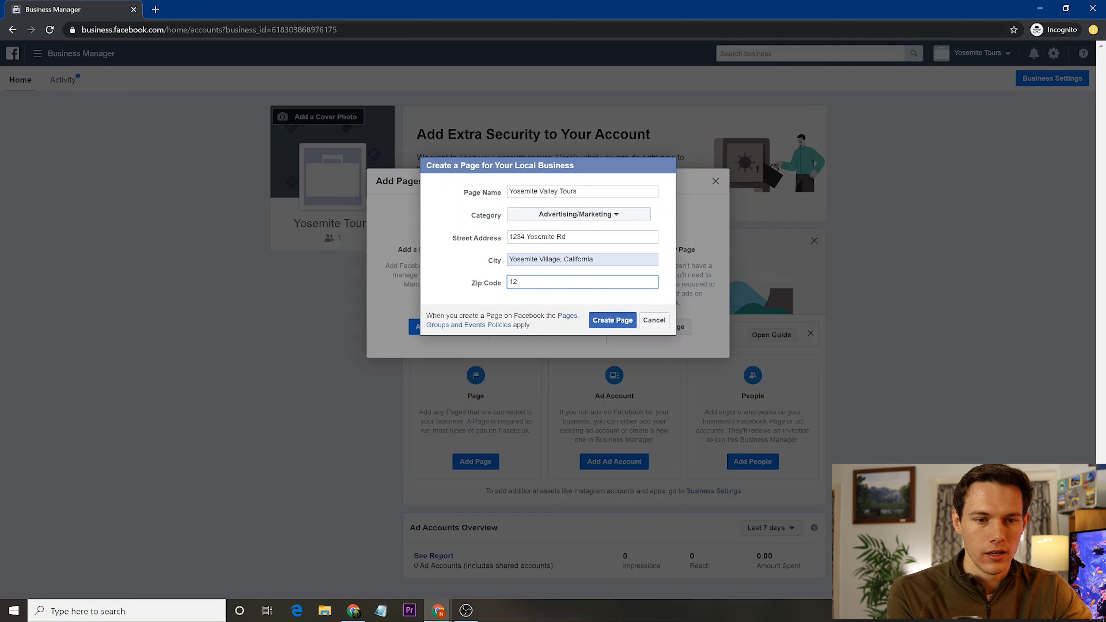
key(BackSpace)
key(BackSpace)
key(super)
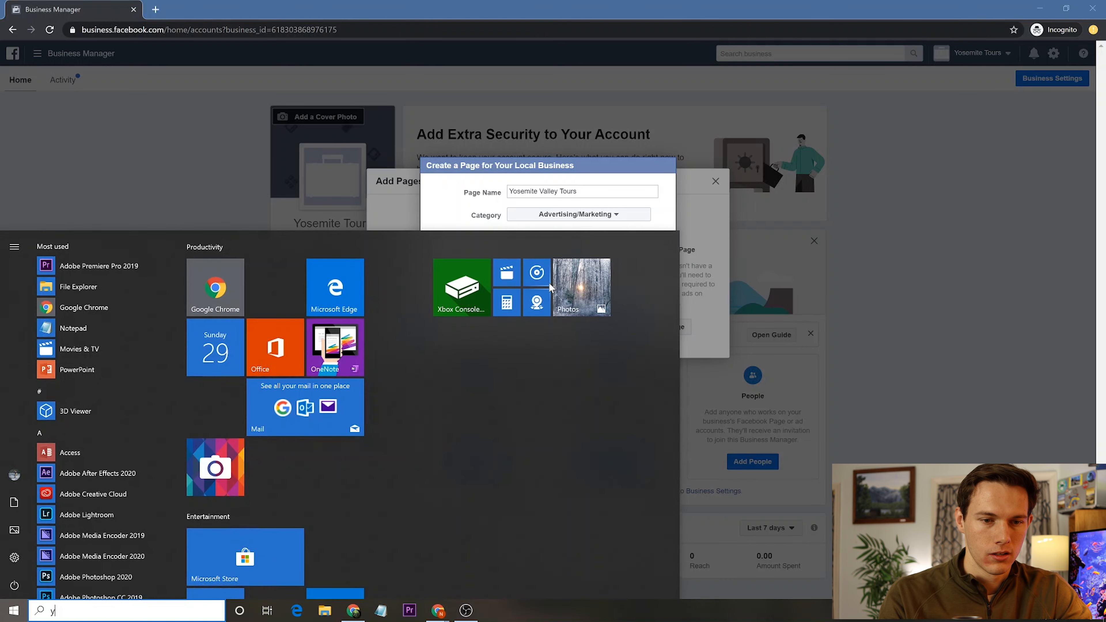
- Search Windows for 'yosemite valley zip code' to find 95389, then return to the Zip Code field
text(yosemite valley )
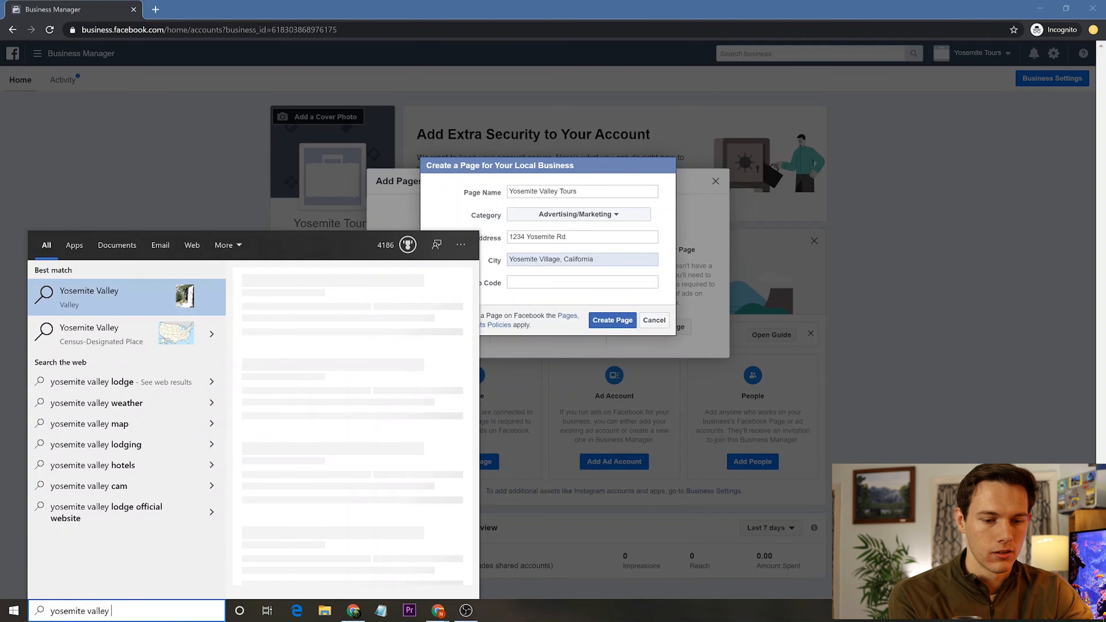
text(zip core])
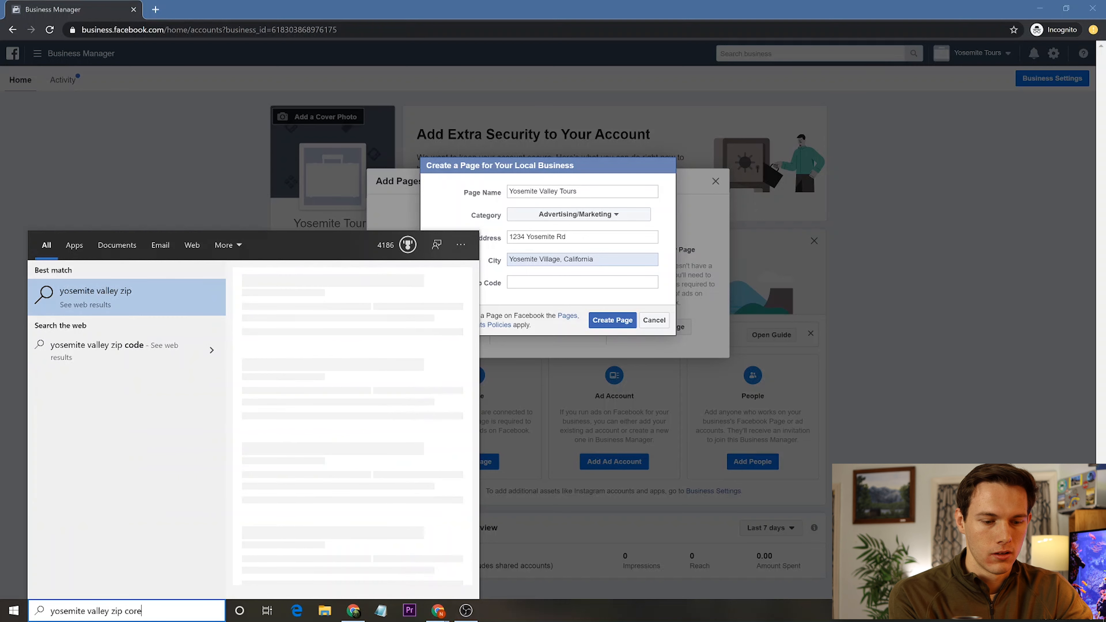
key(BackSpace)
key(BackSpace)
key(BackSpace)
text(de)
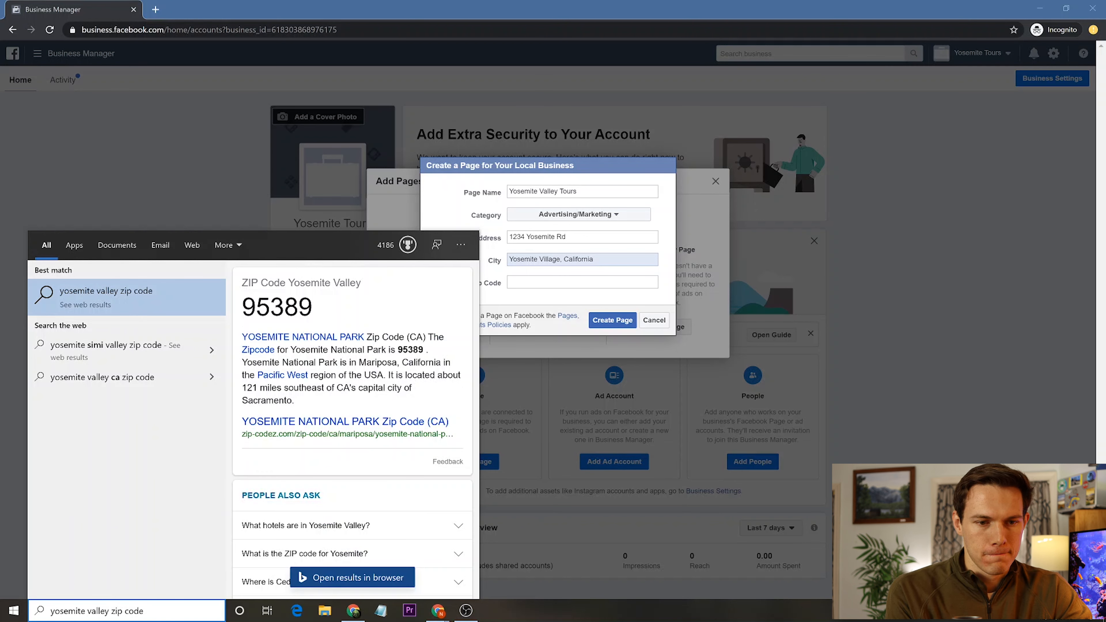
click(582, 283)
- Enter zip code 95389, create the Page, and dismiss the confirmation
text(95389)
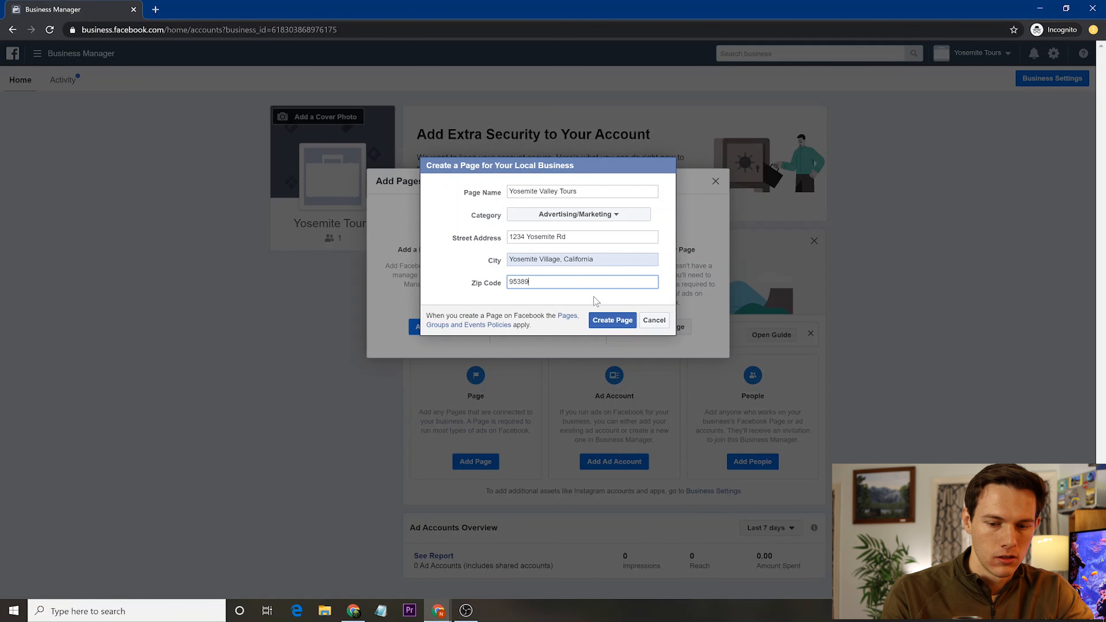
click(607, 320)
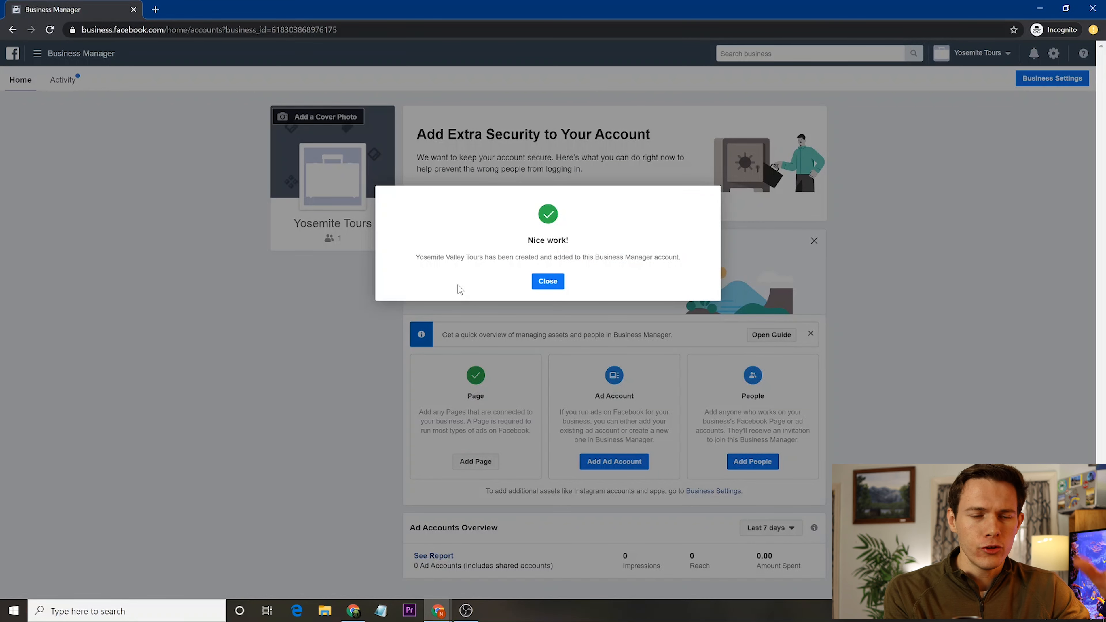
click(553, 284)
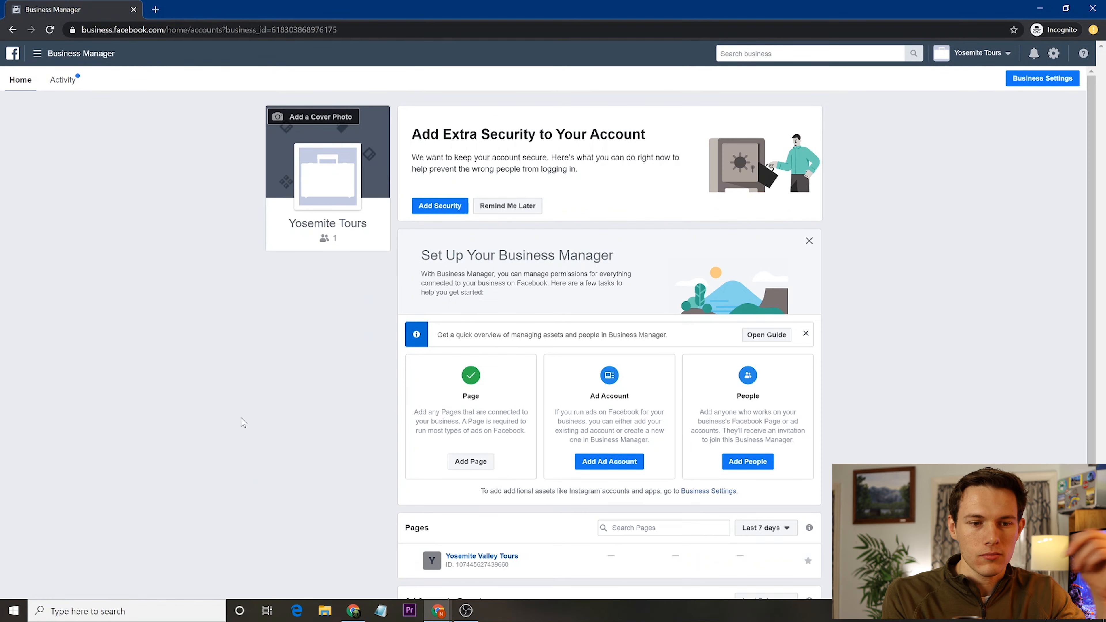
- Open the Yosemite Valley Tours Page from the business Pages list
scroll(326, 470, down, 2)
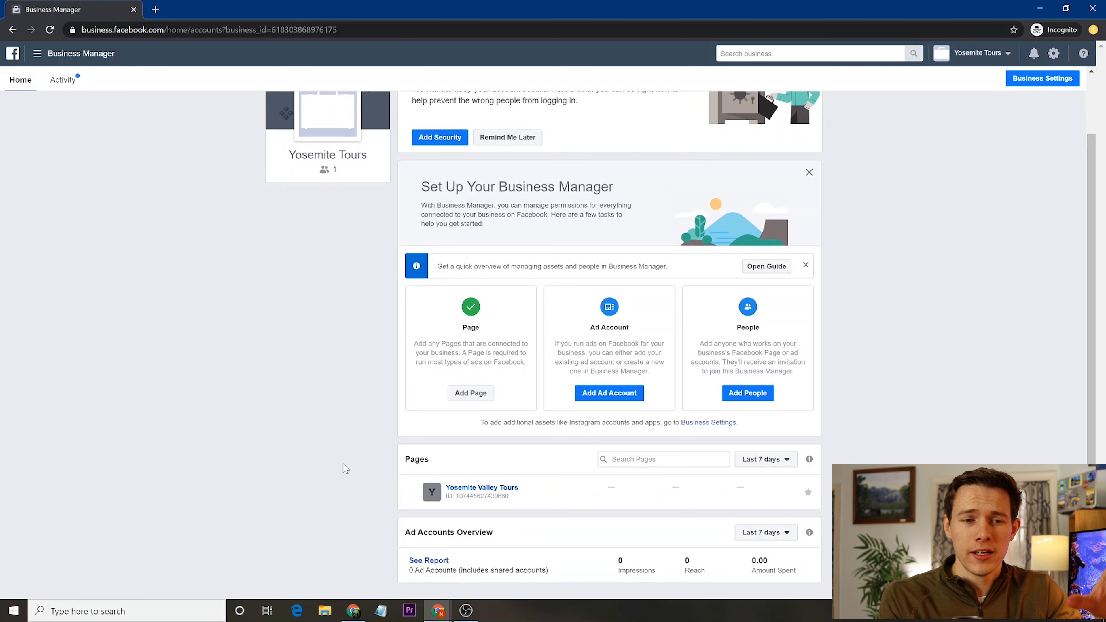
click(487, 491)
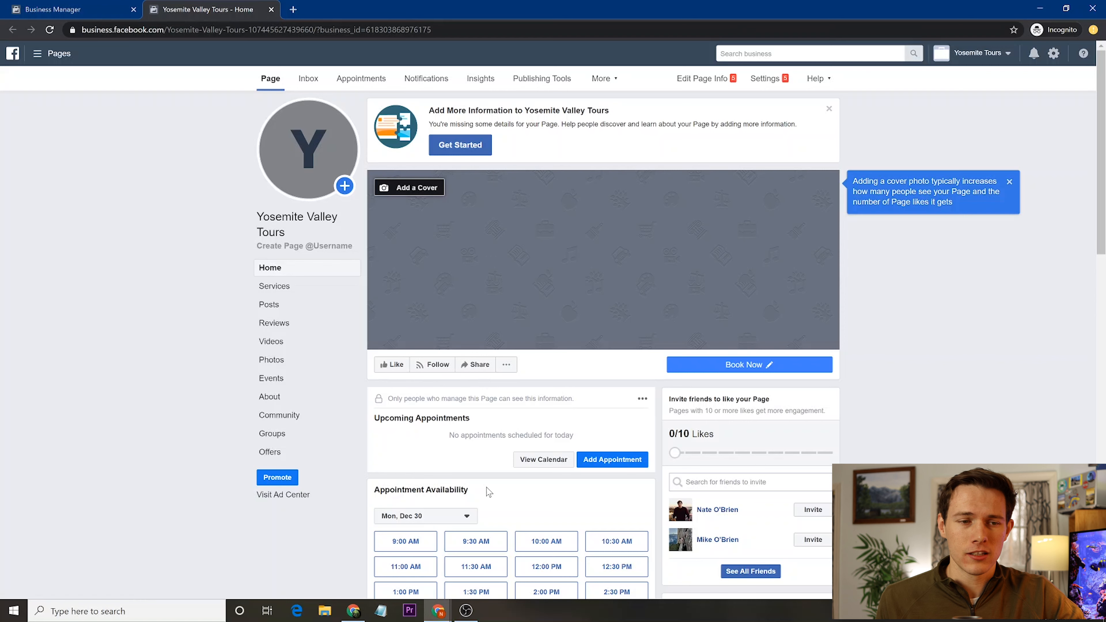
- Delete the Book Now action button from the Page
mouse_move(289, 151)
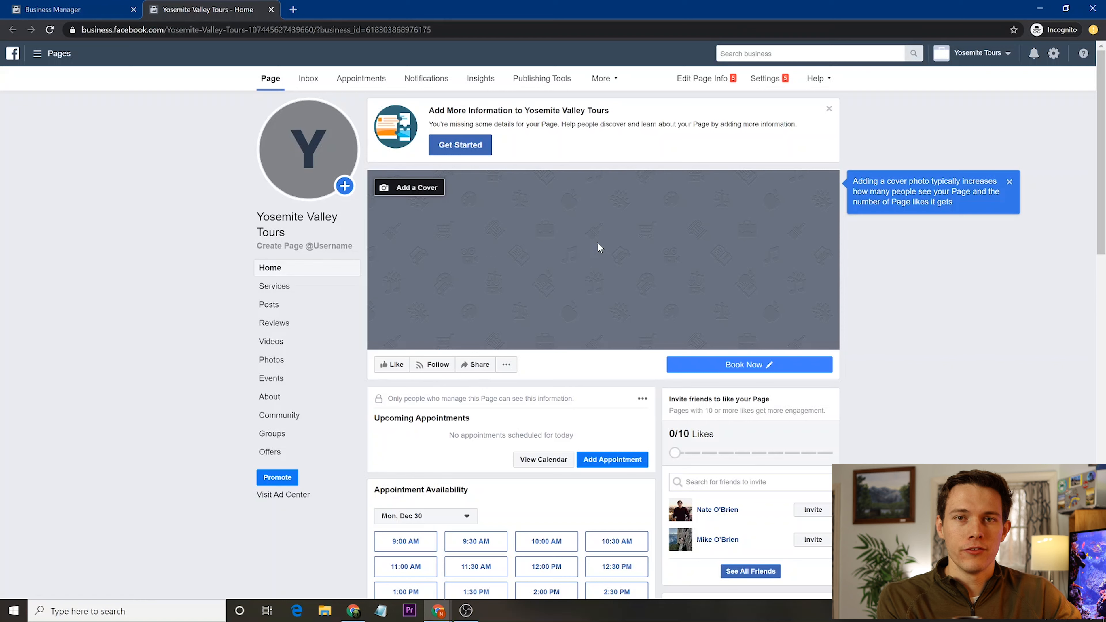
click(747, 366)
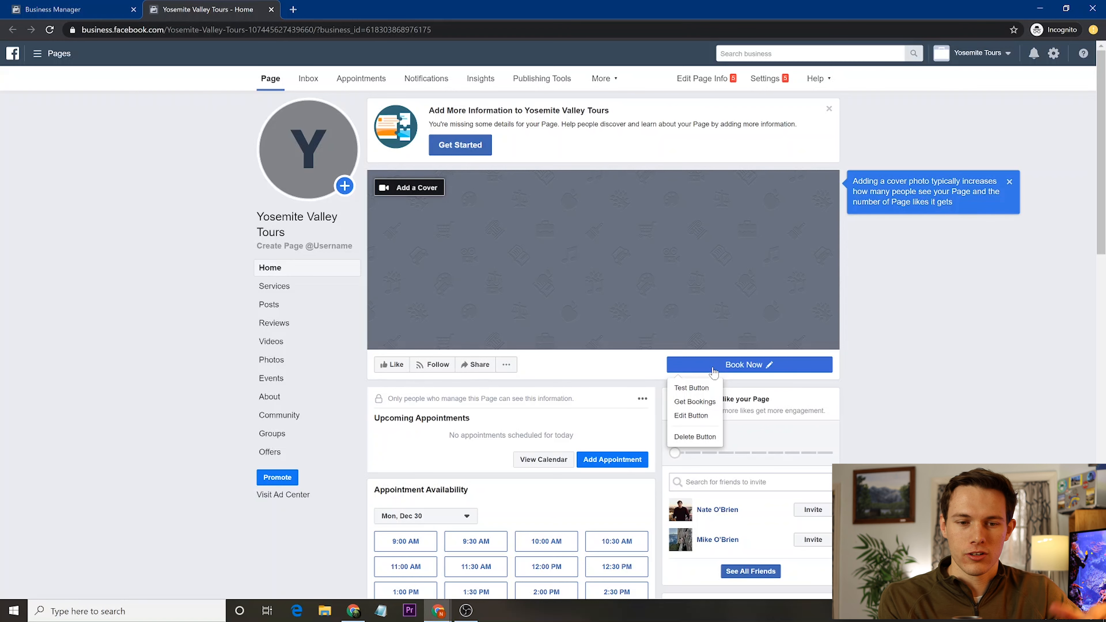
click(699, 371)
click(698, 371)
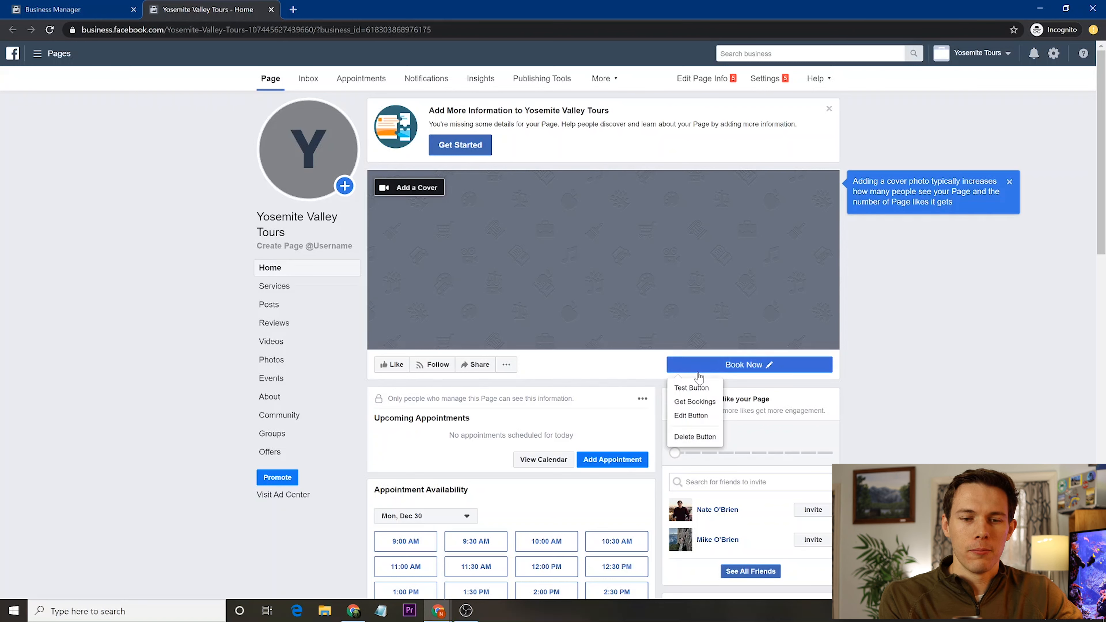
click(696, 437)
click(638, 261)
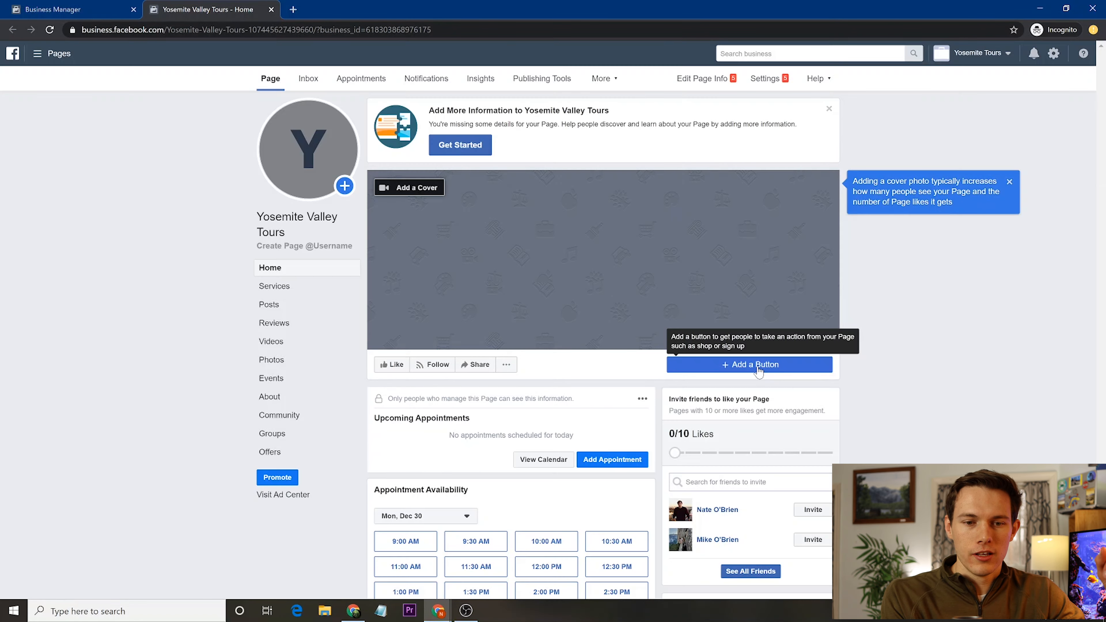
- Try the Book Now and Send Message button options, then close without adding a button
click(775, 365)
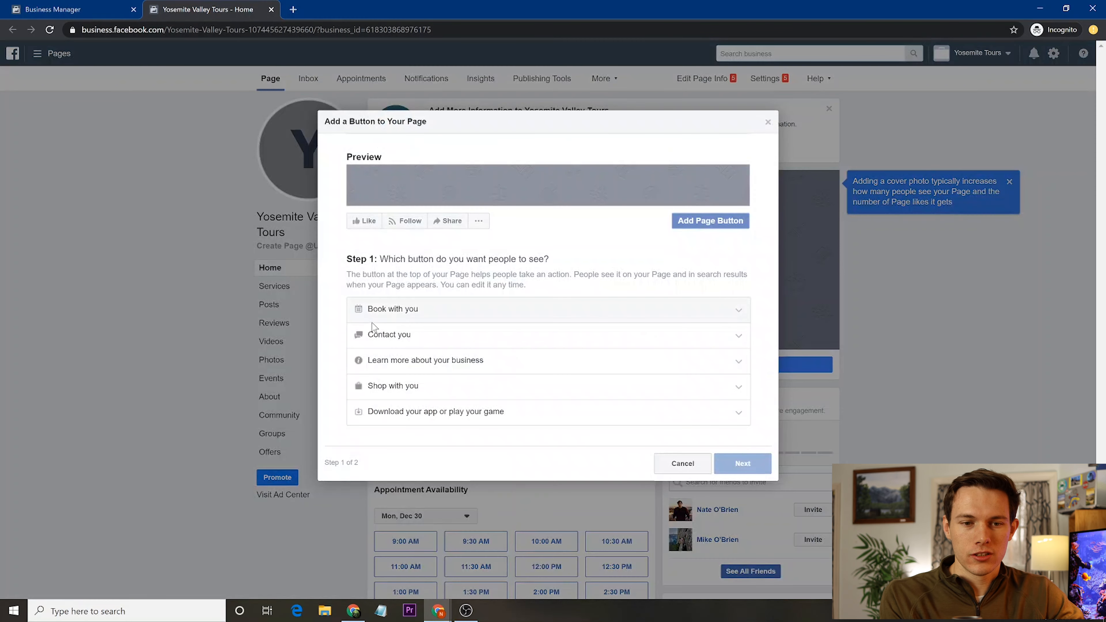
click(393, 315)
click(393, 314)
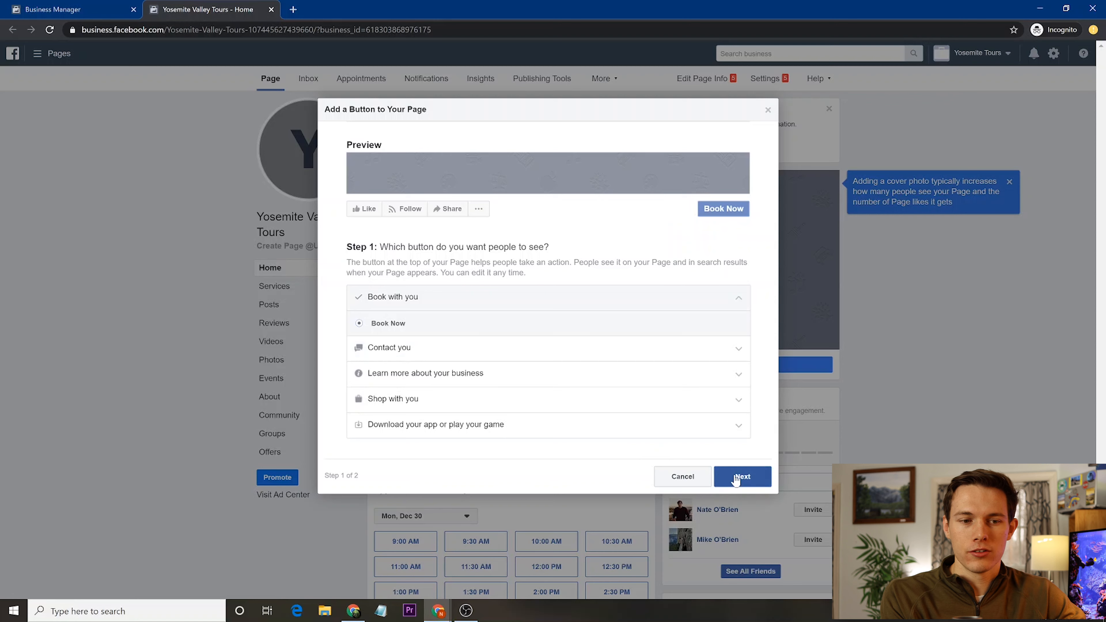
click(459, 349)
click(361, 354)
click(739, 497)
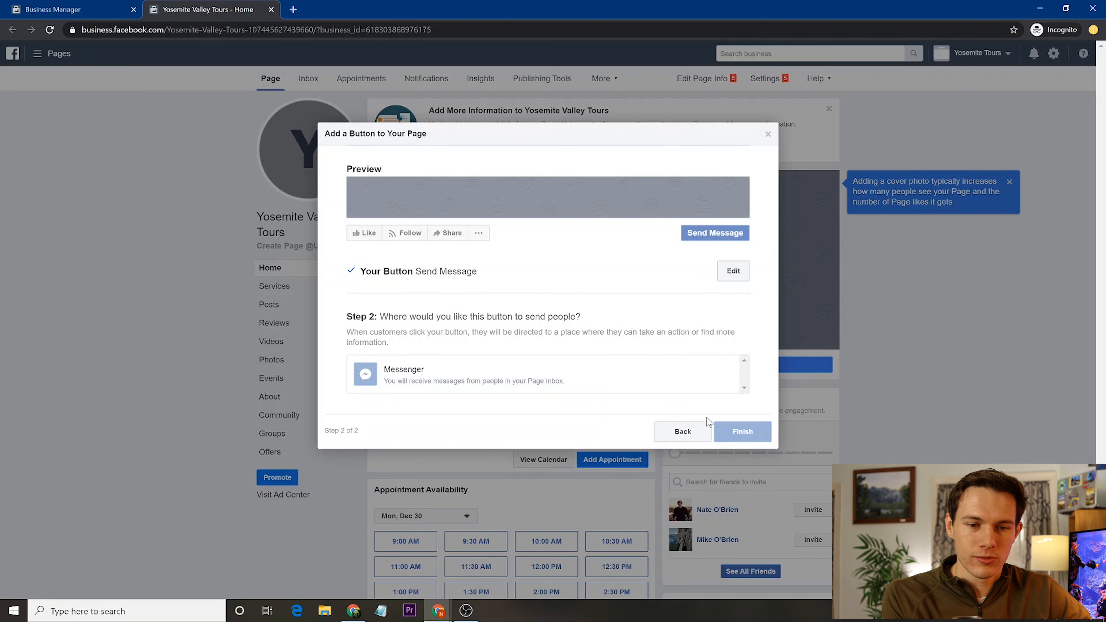
click(682, 433)
click(767, 100)
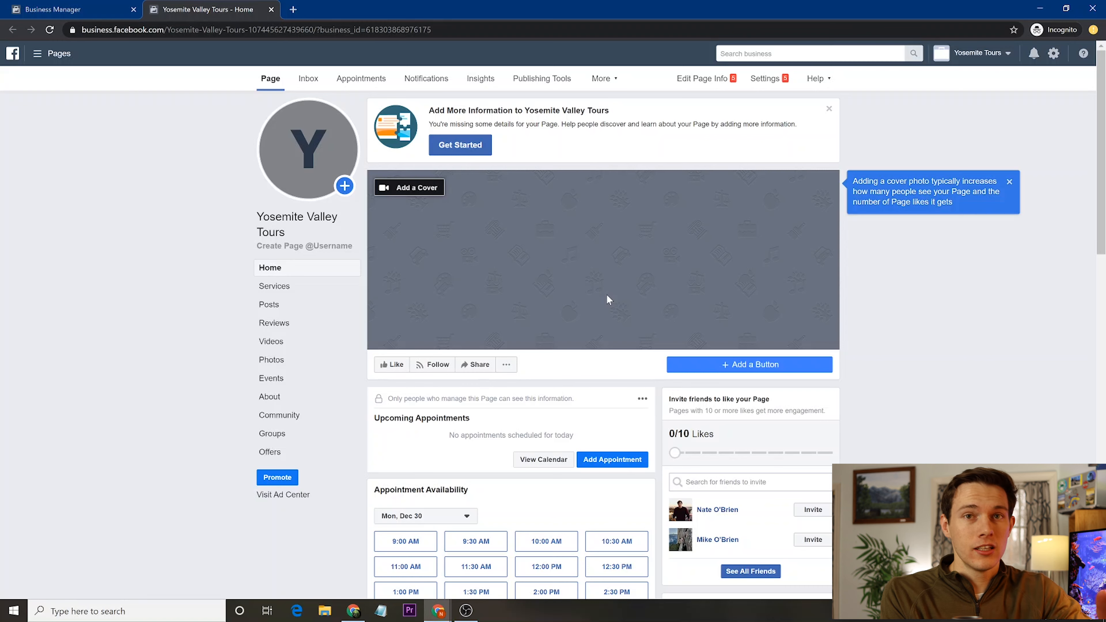
- Switch back to the Business Manager tab and scroll to the top of the home overview
scroll(184, 408, down, 5)
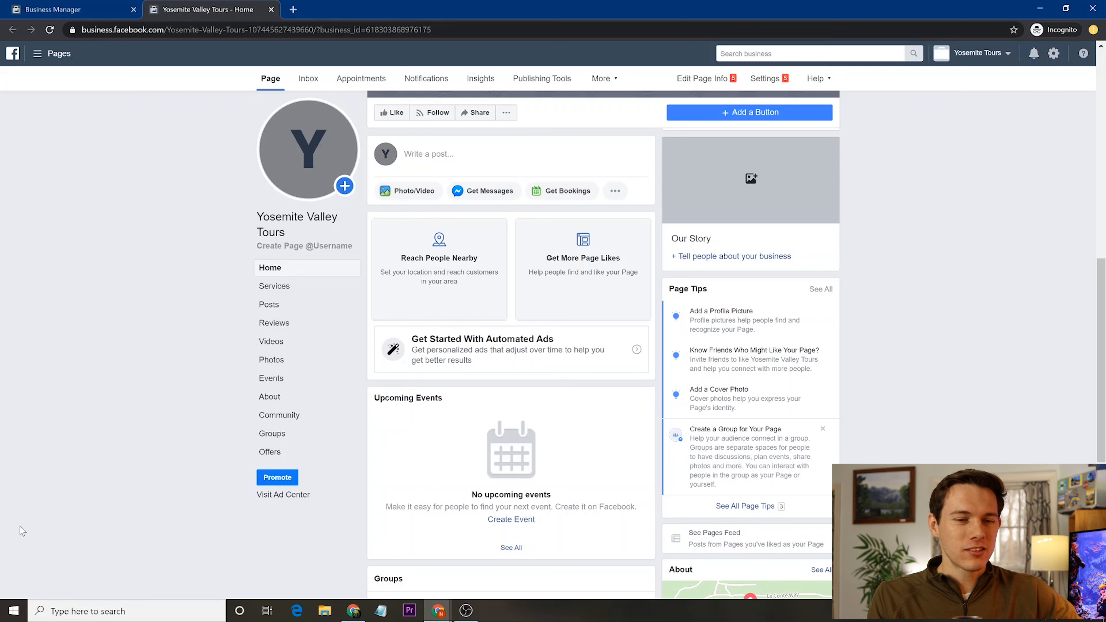
click(61, 6)
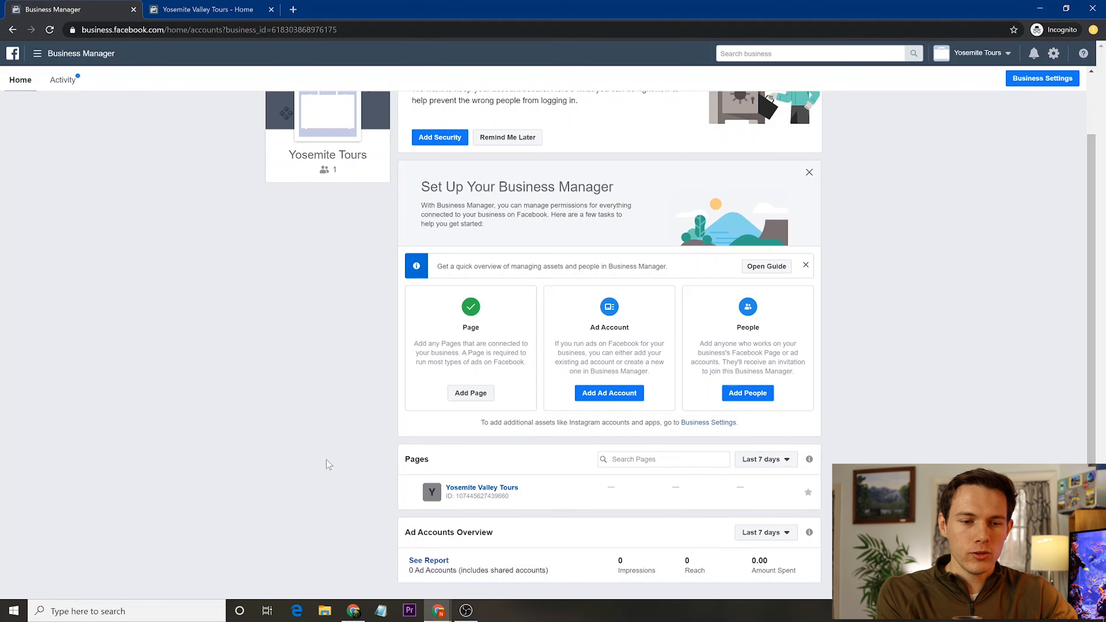
scroll(317, 392, up, 2)
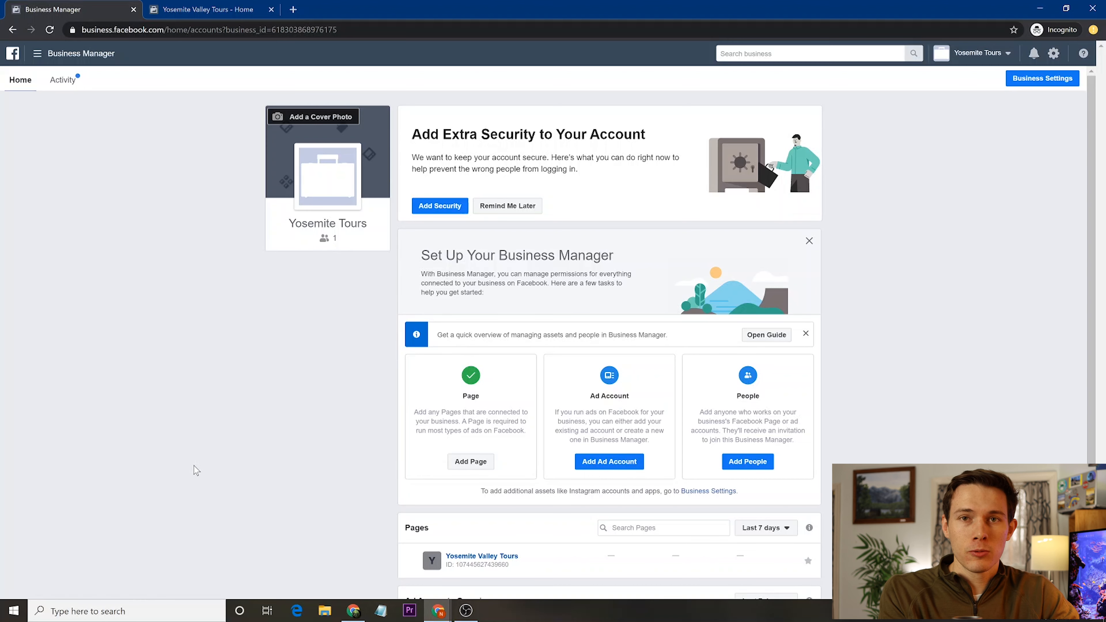
mouse_move(349, 166)
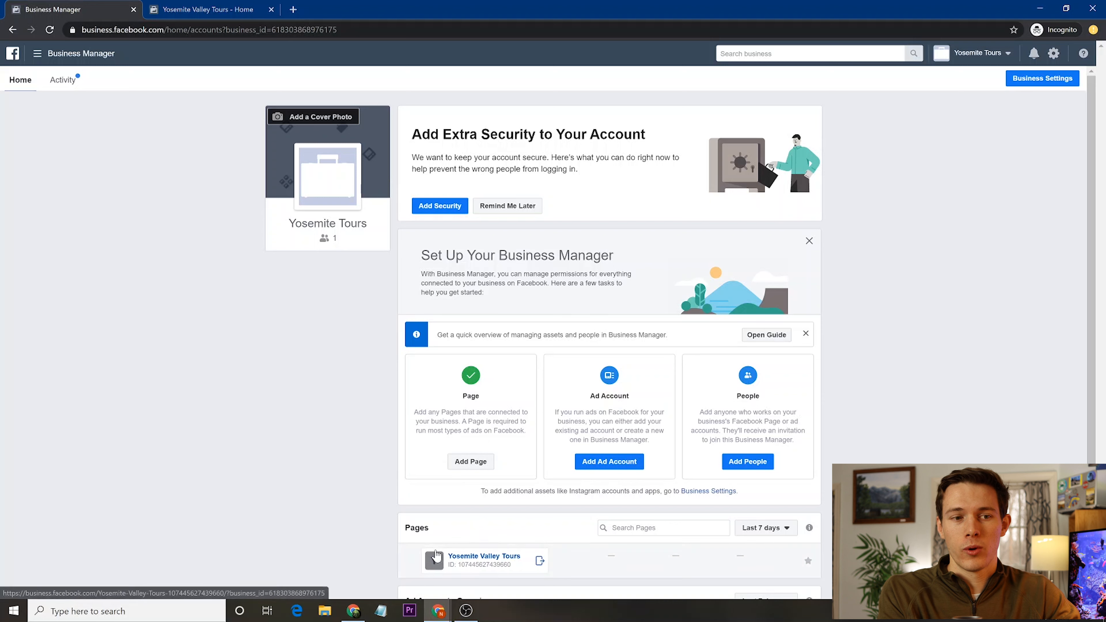
- Create the ad account 'Yosemite Tours Advertising' for My business
click(618, 464)
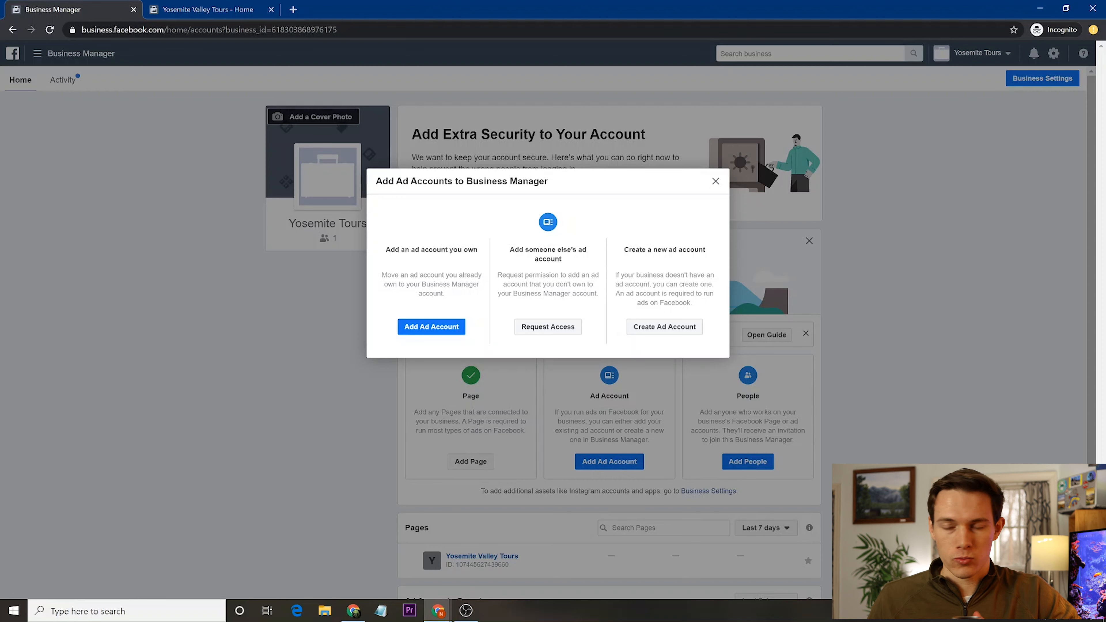
click(661, 327)
click(622, 336)
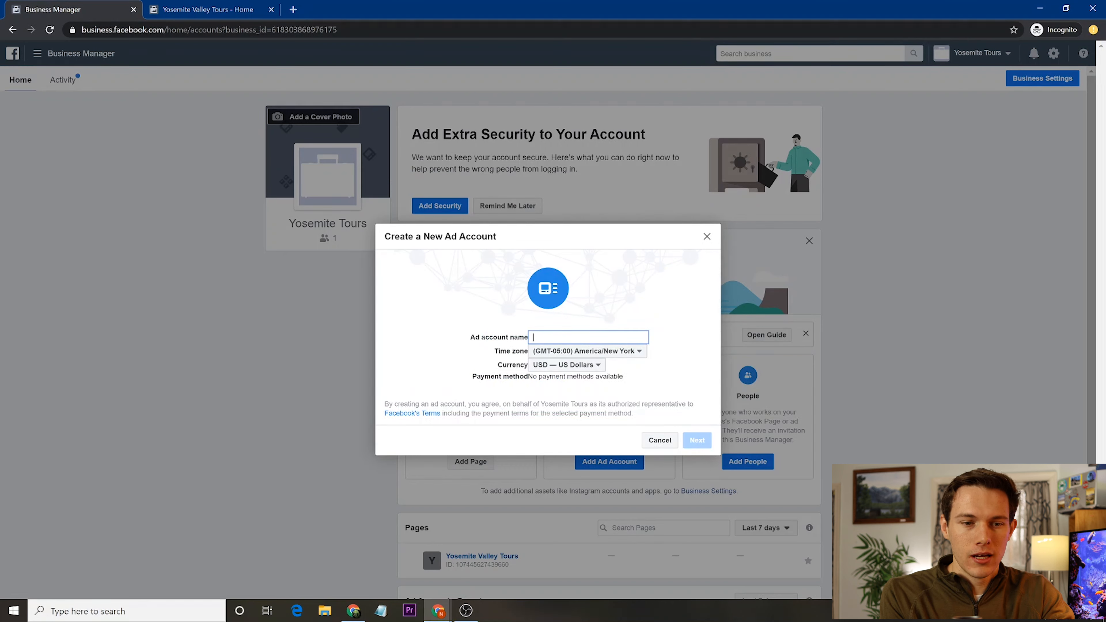
text(Yos)
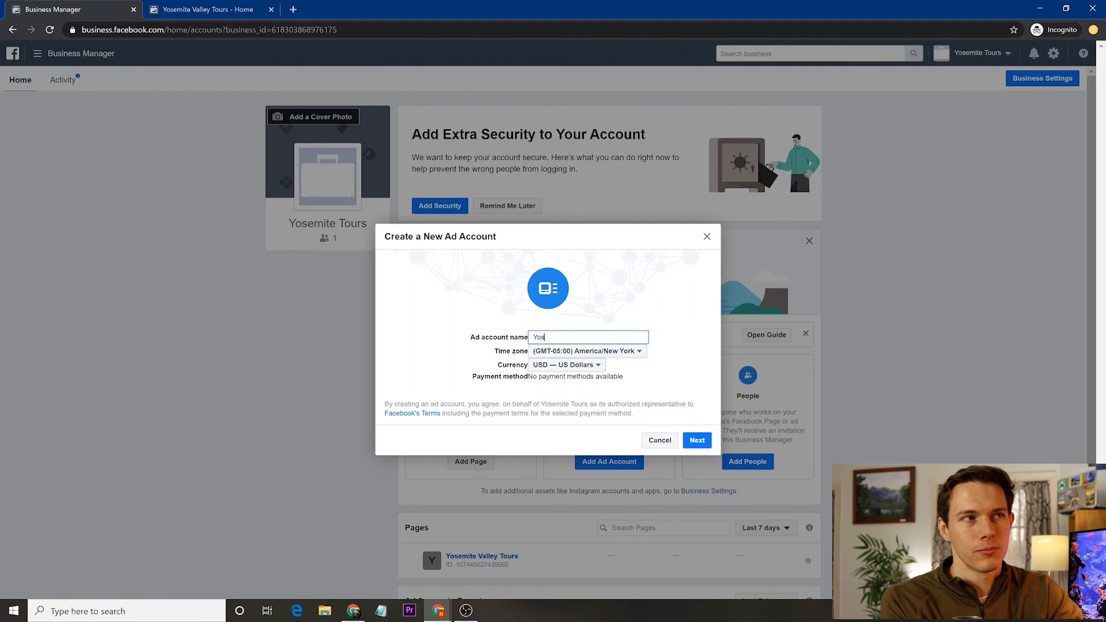
text(emite Tours)
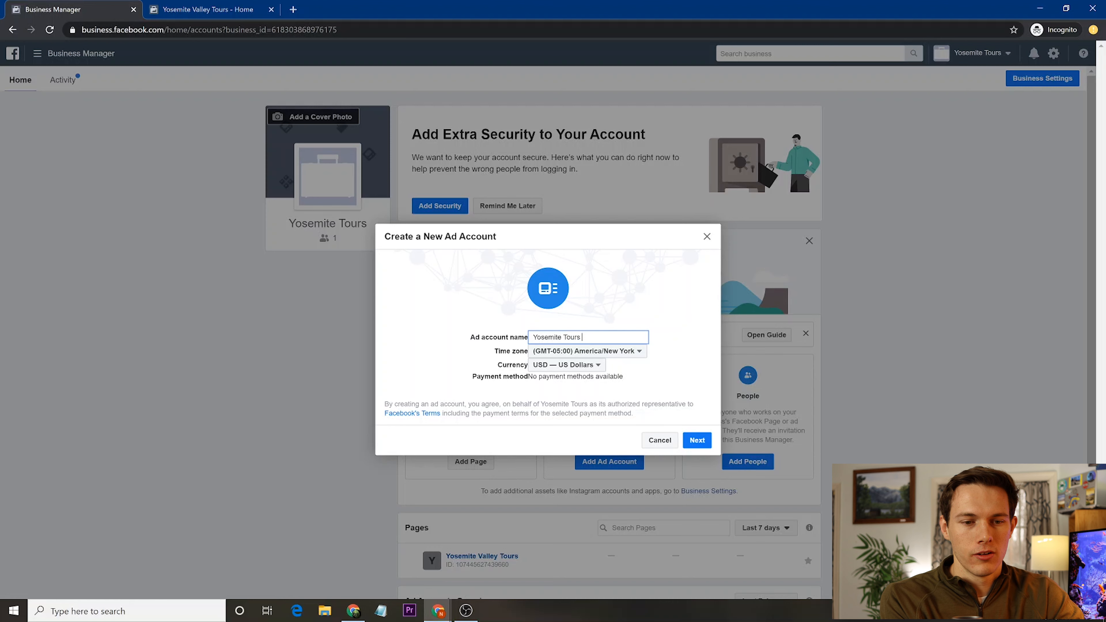
text( Advertising)
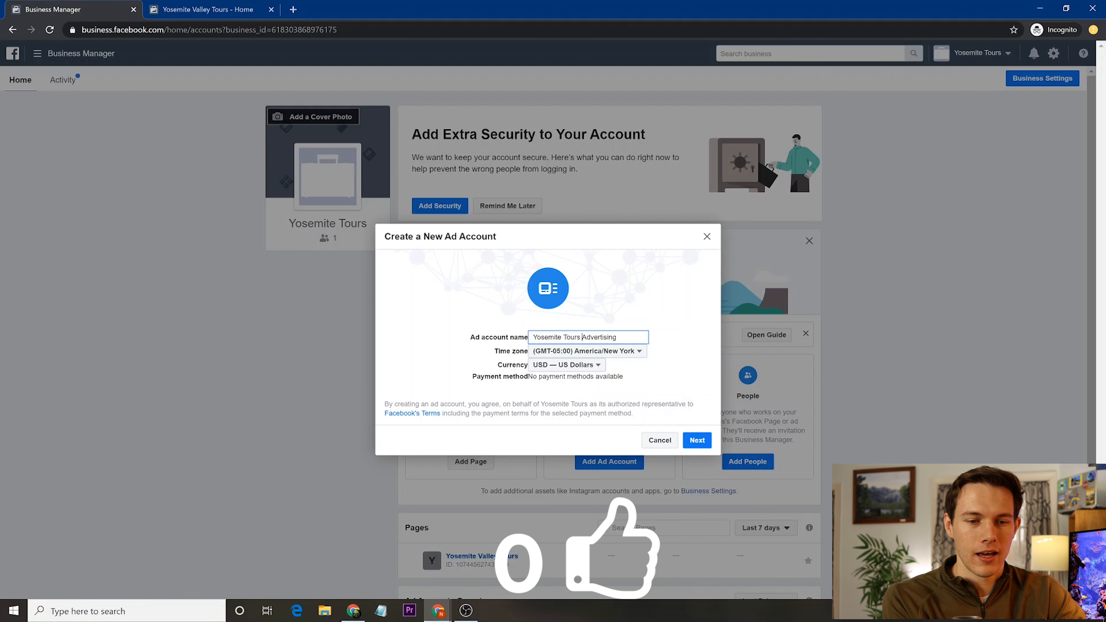
click(697, 440)
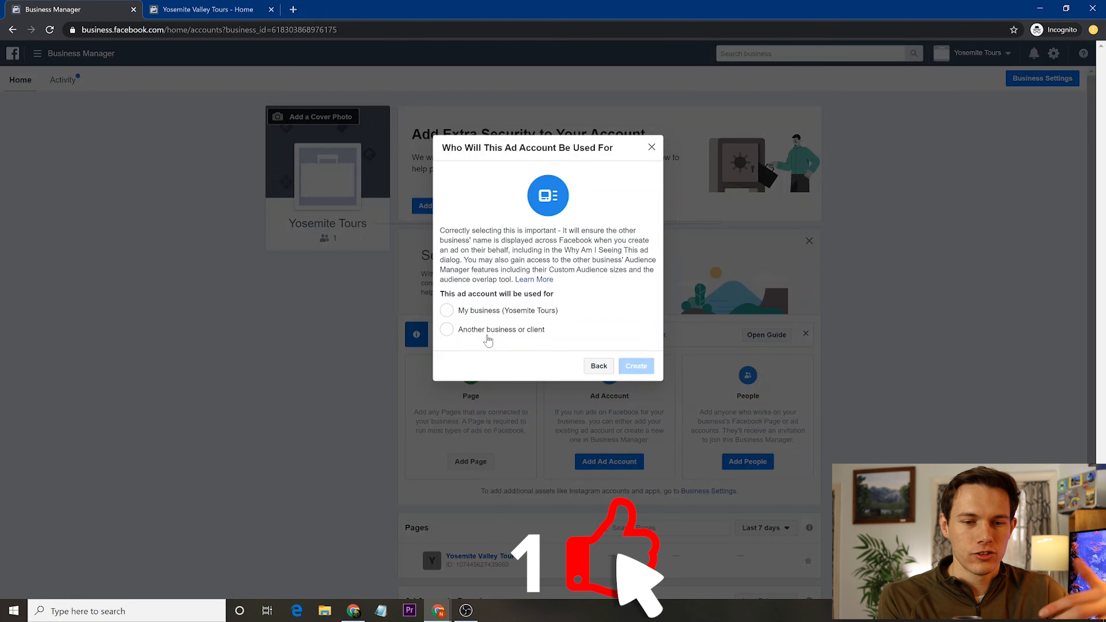
click(449, 312)
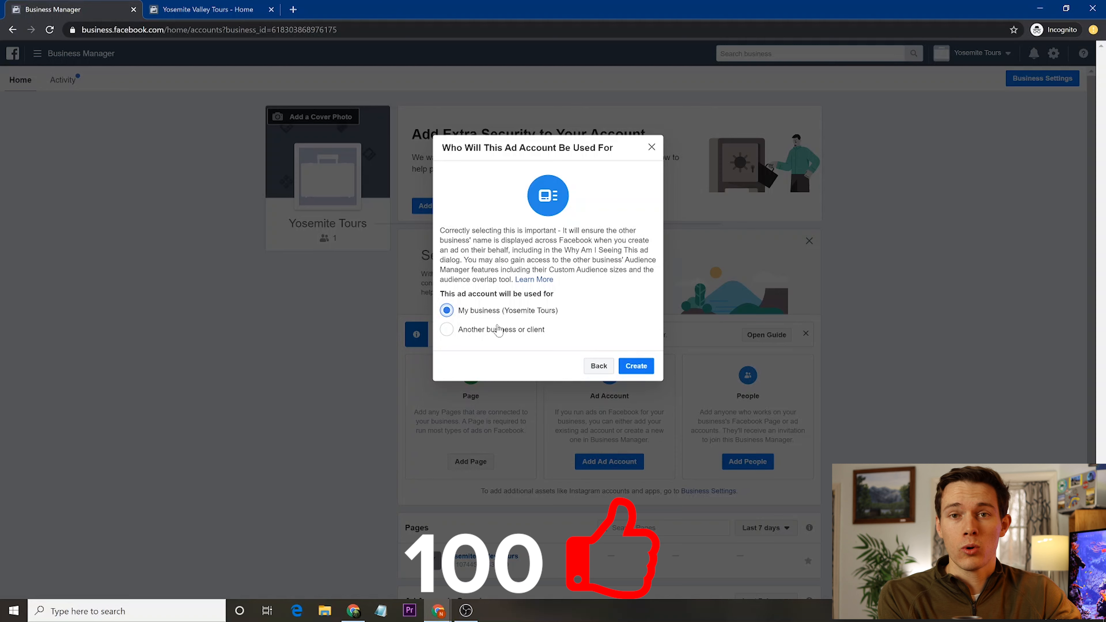
click(638, 367)
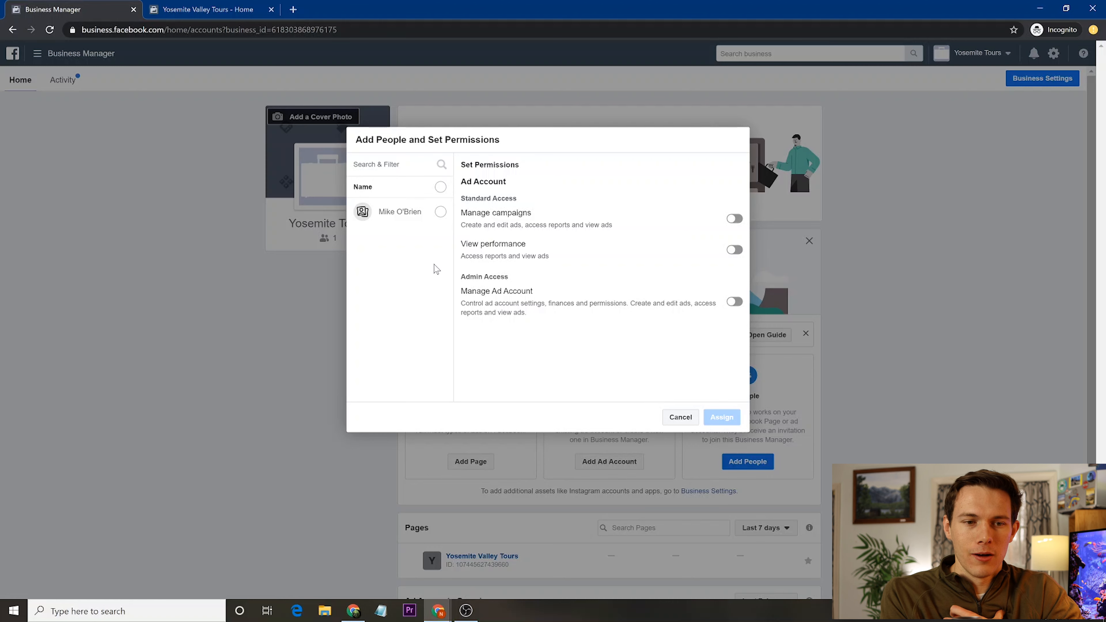
- Give the team member Manage Ad Account admin access and close the confirmation
click(437, 213)
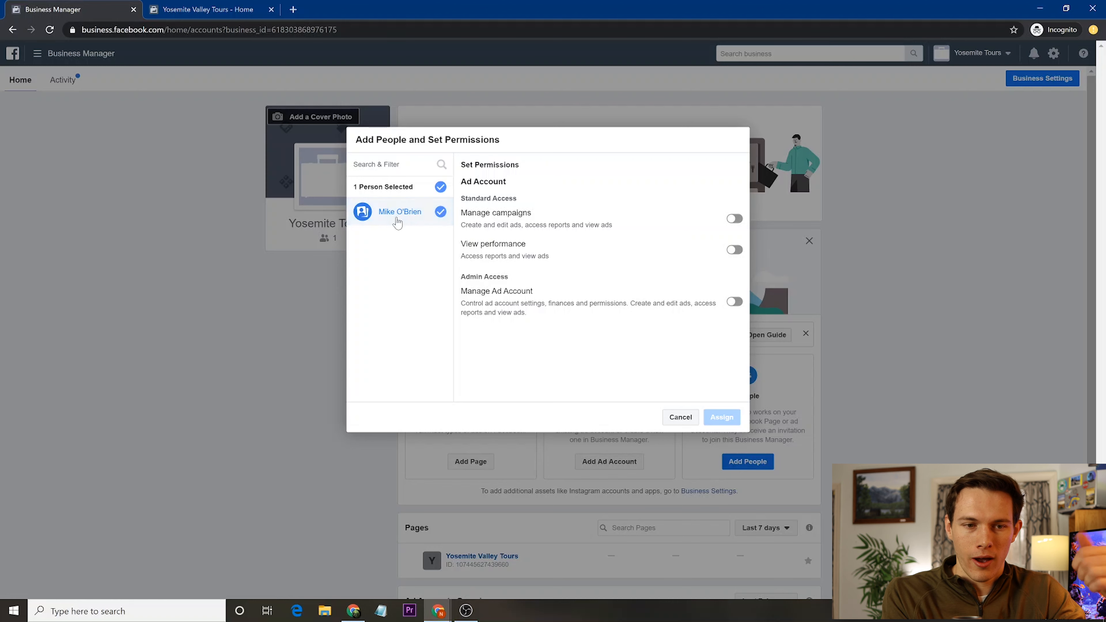
click(734, 218)
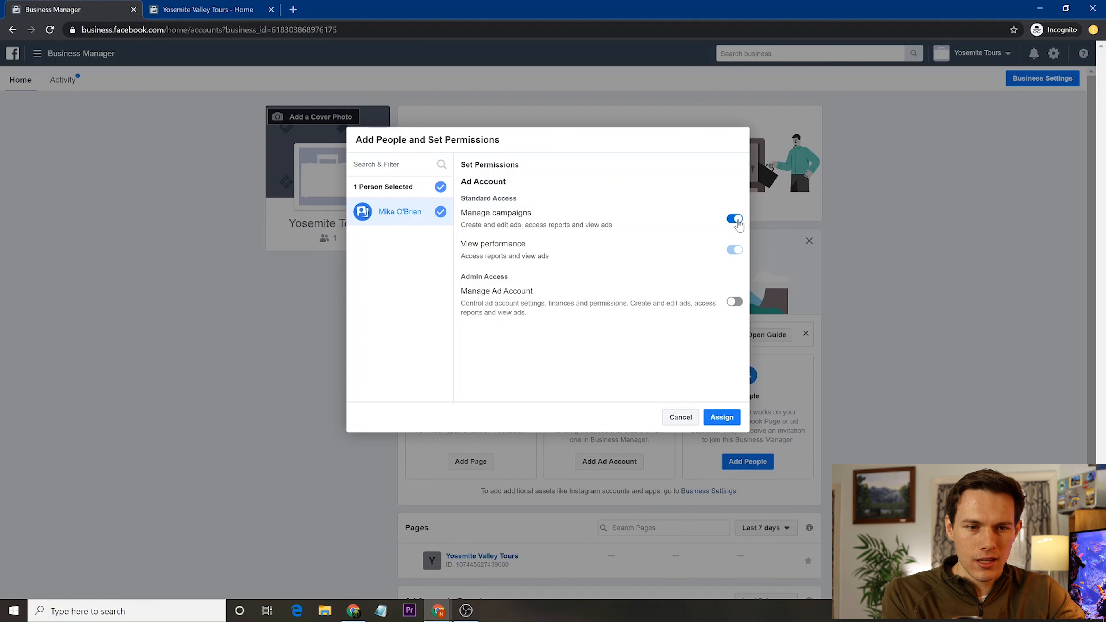
click(734, 301)
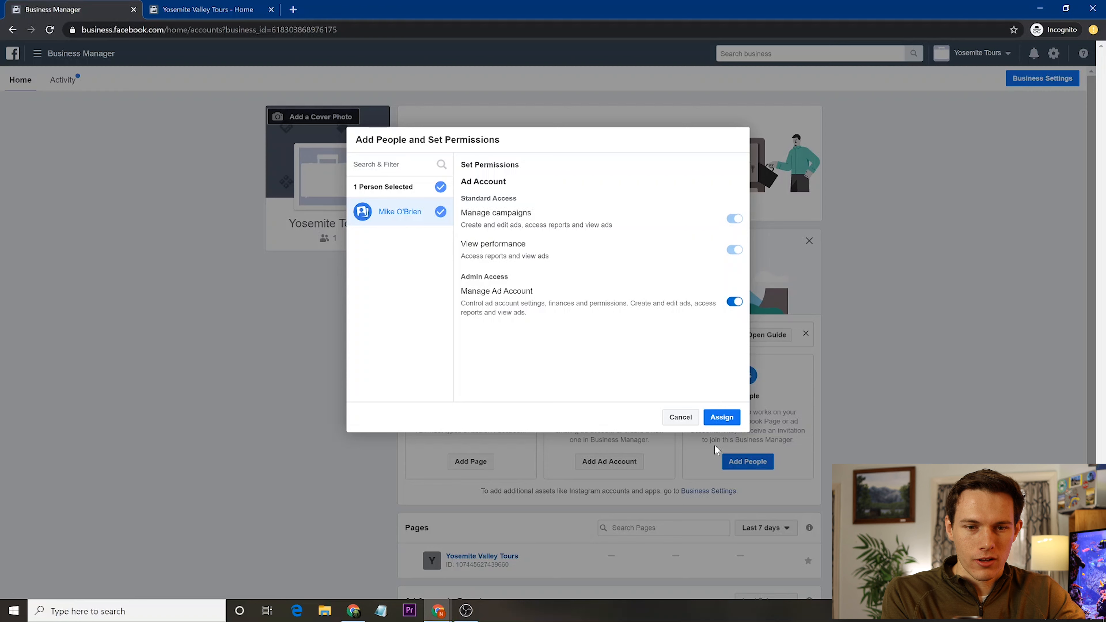
click(721, 417)
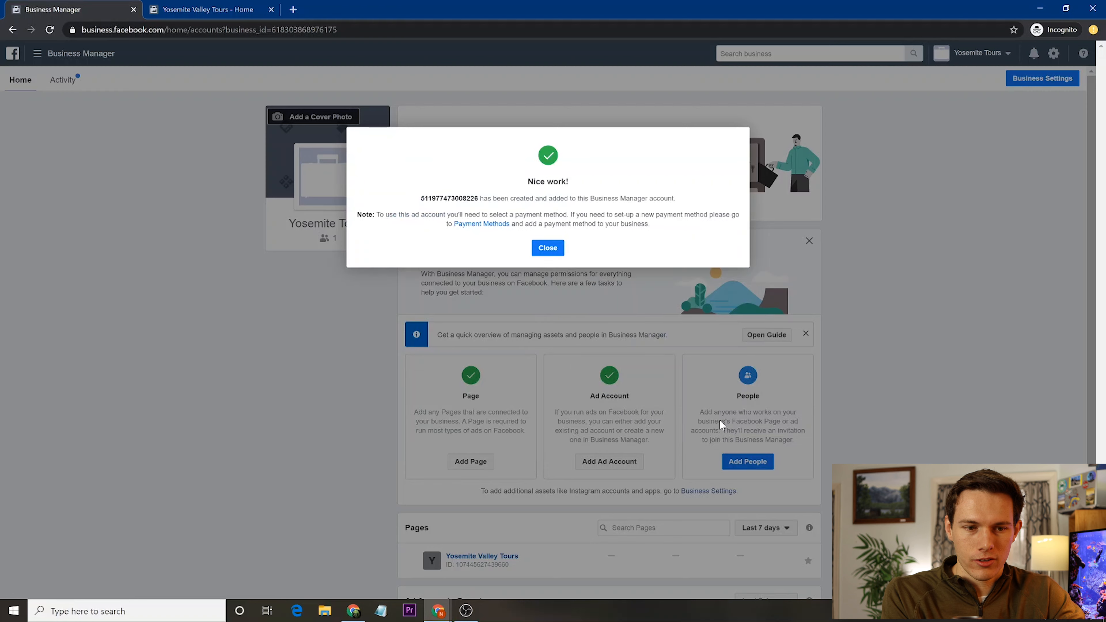
click(547, 255)
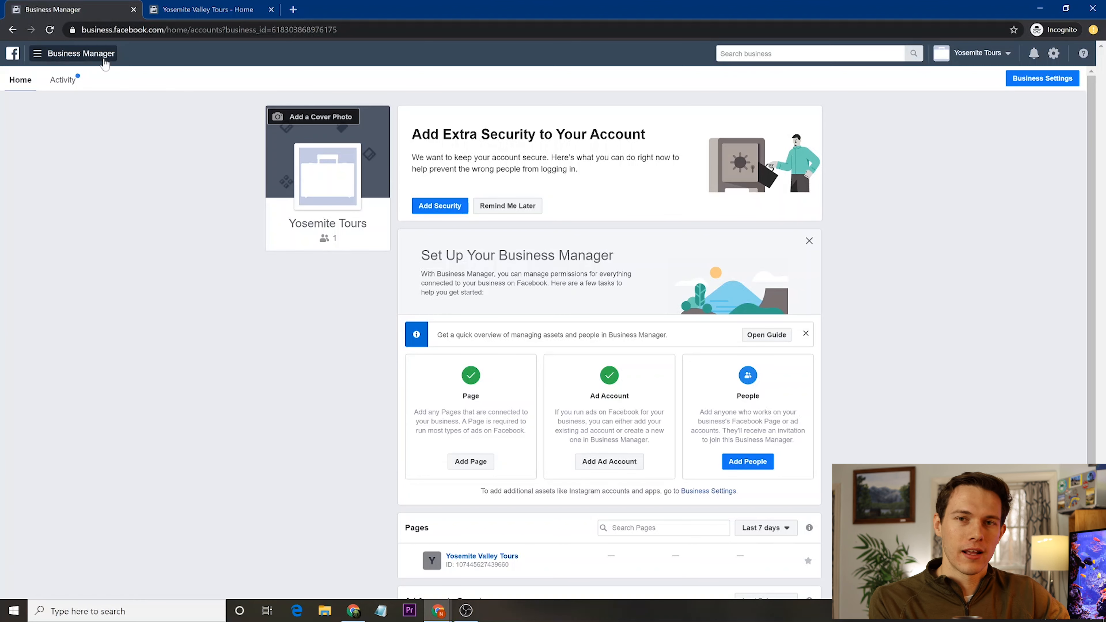
- Open Ads Manager for the Yosemite Tours Advertising account from the business tools menu
click(39, 56)
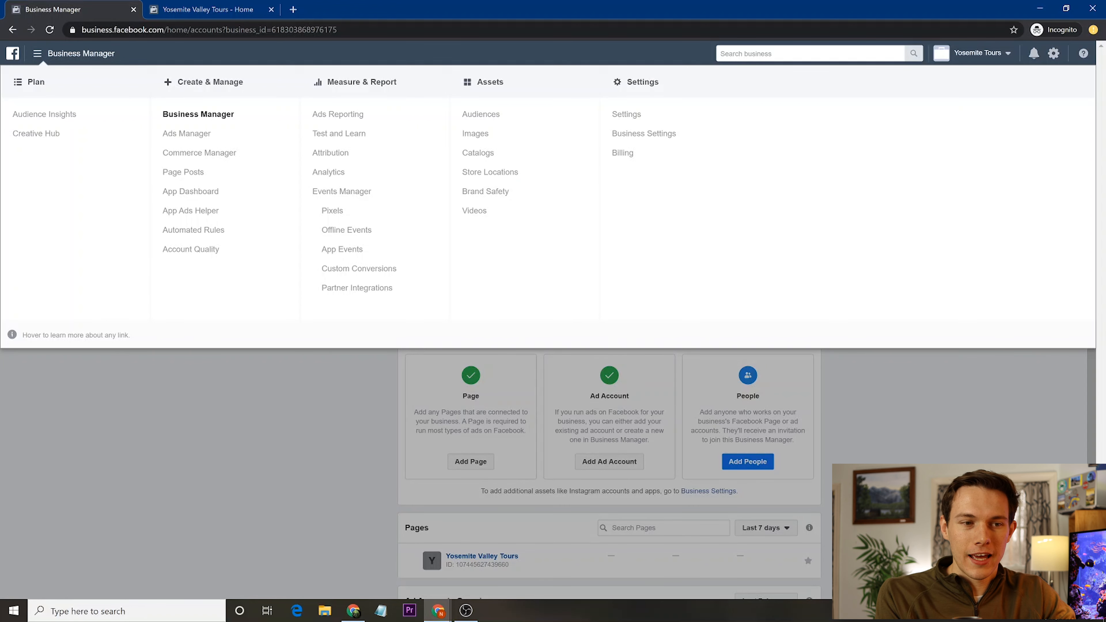
click(188, 133)
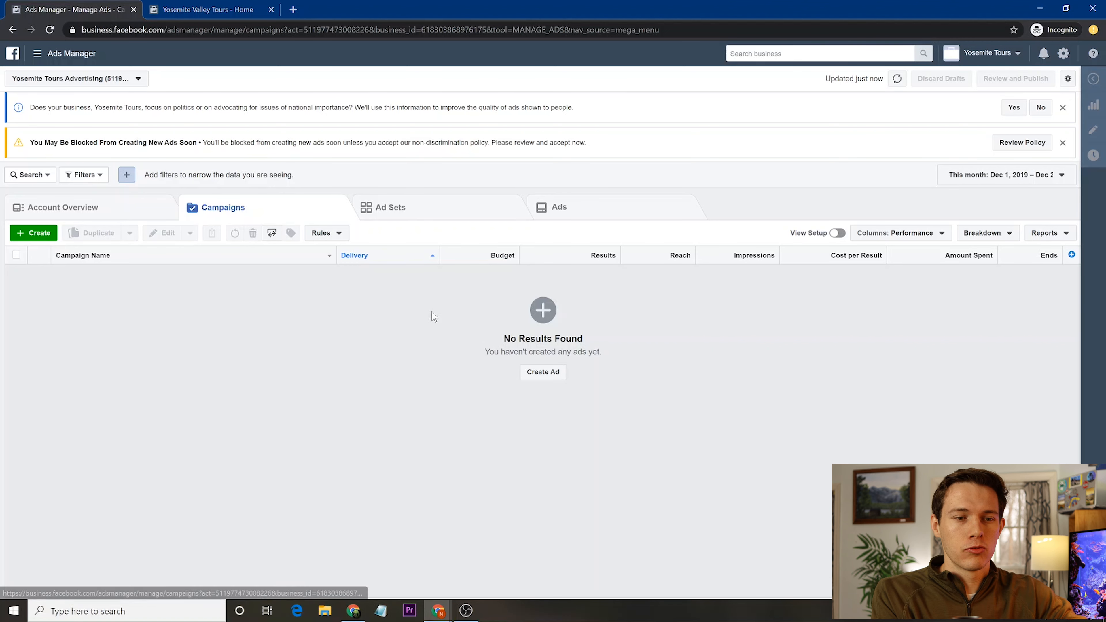
- Start a new ad with Guided Creation, then switch to adding to an existing campaign
click(543, 373)
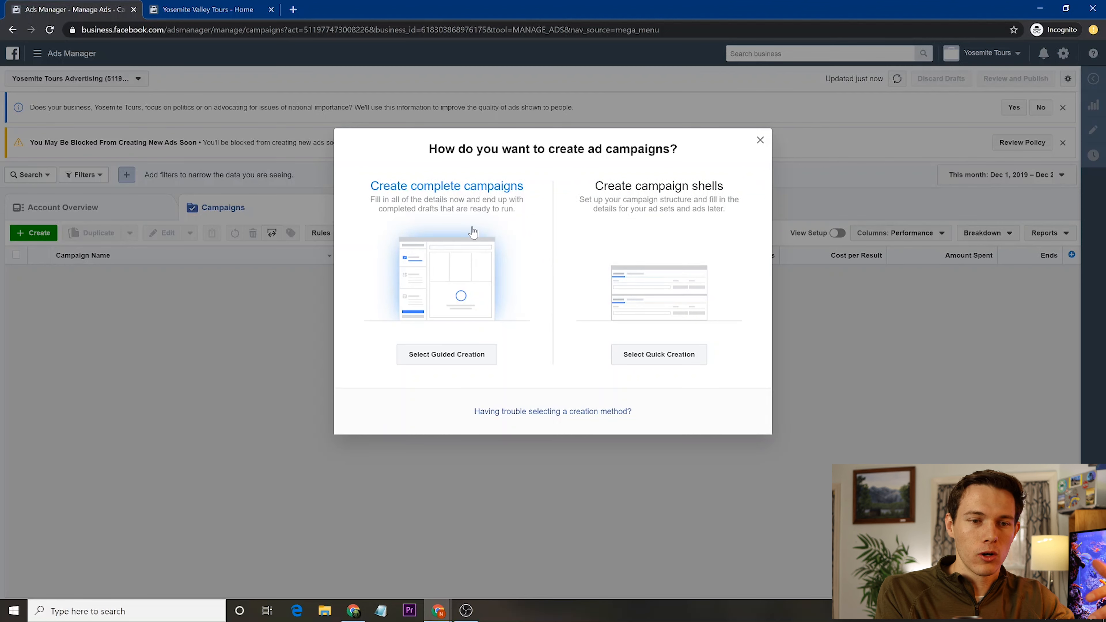
click(448, 356)
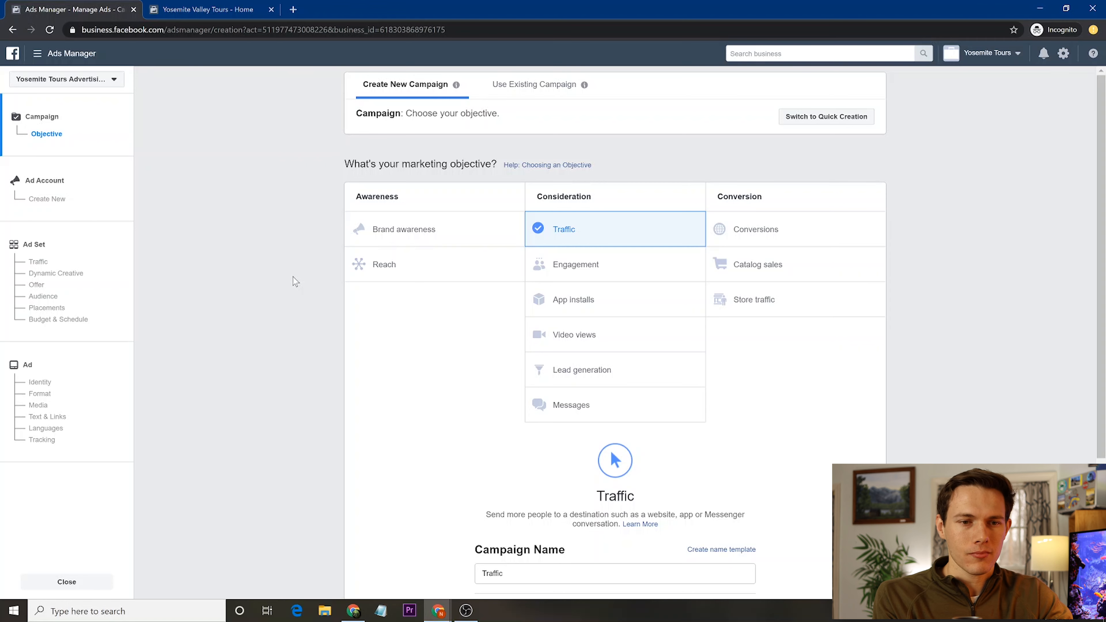
click(532, 86)
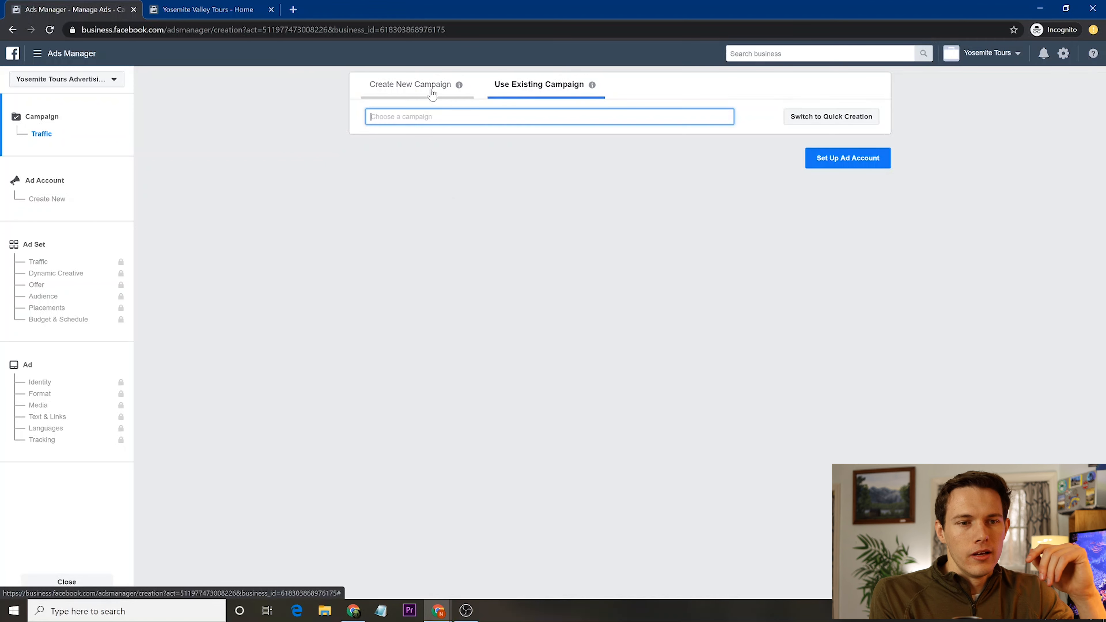
click(407, 86)
scroll(408, 86, down, 1)
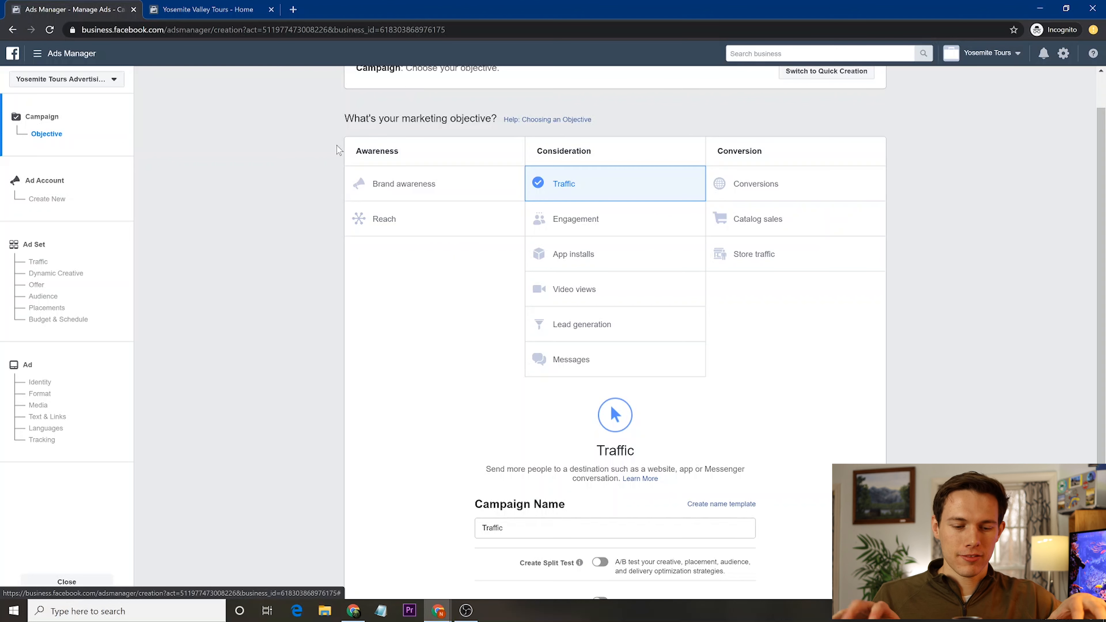
scroll(256, 253, up, 1)
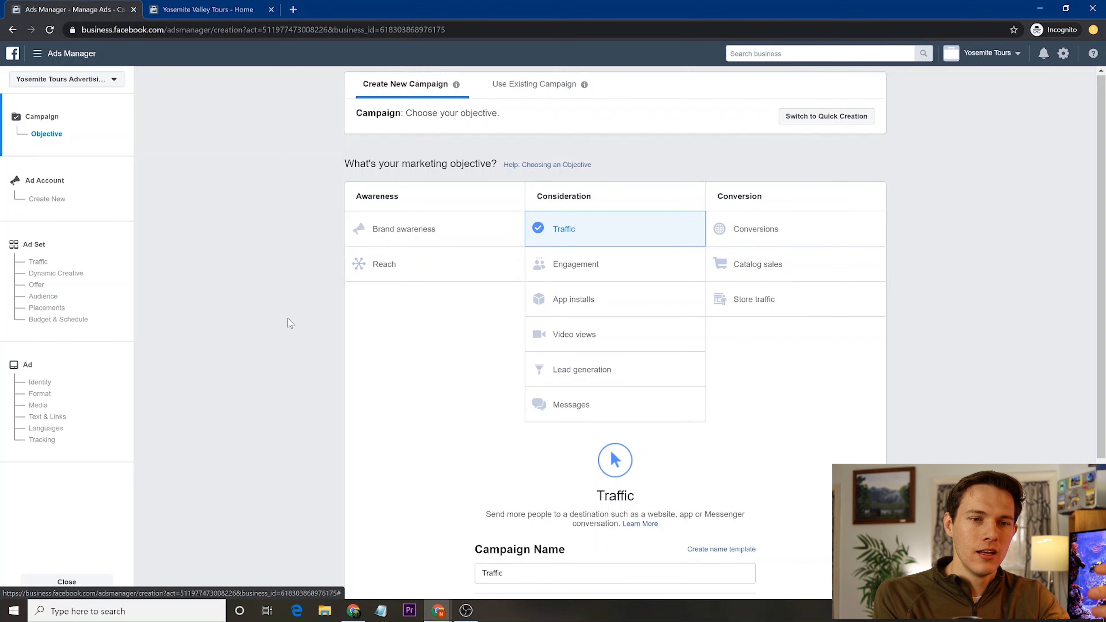
scroll(288, 322, down, 1)
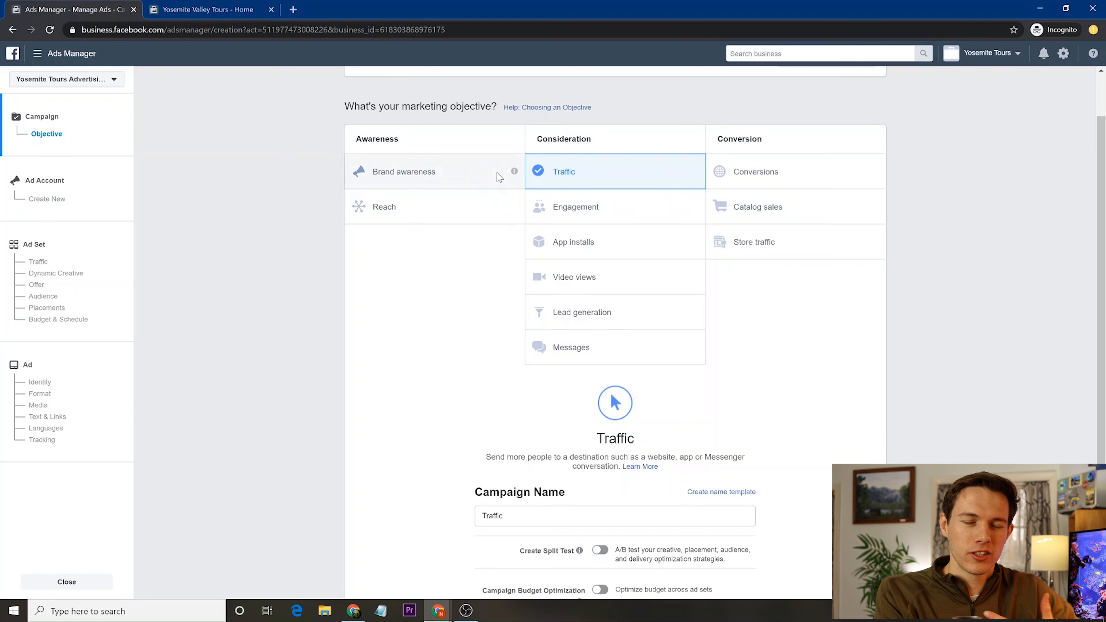
mouse_move(515, 173)
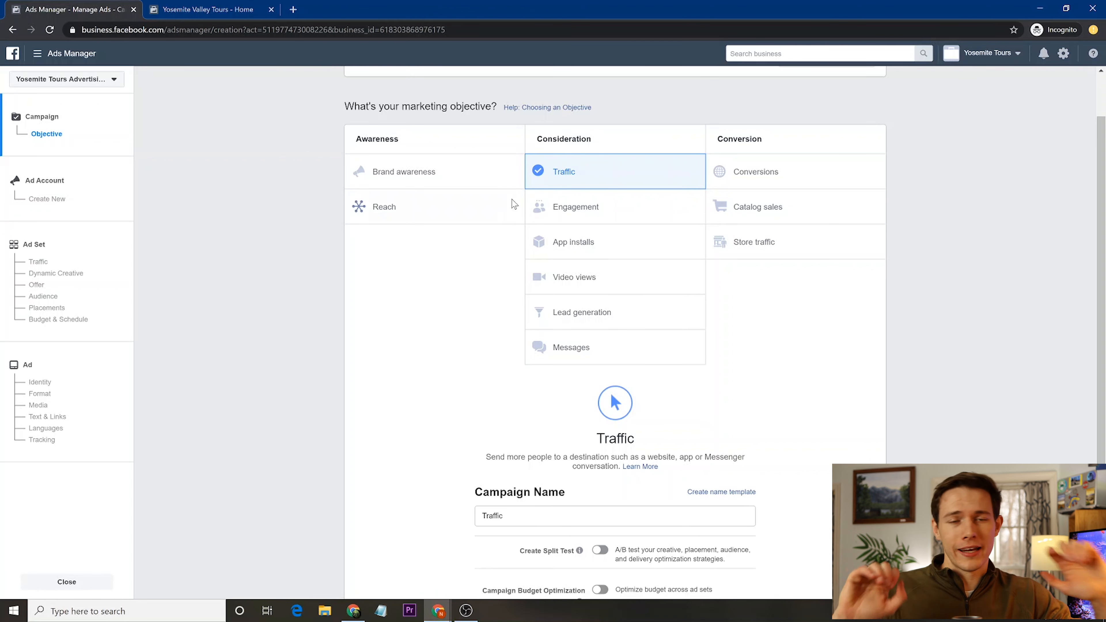
mouse_move(514, 208)
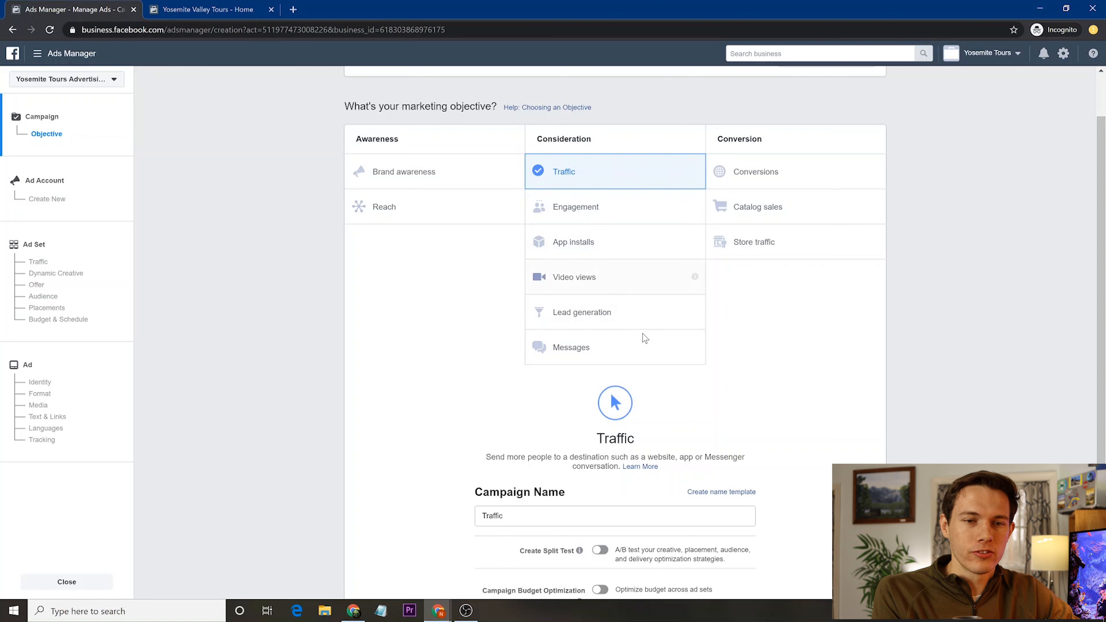
mouse_move(697, 164)
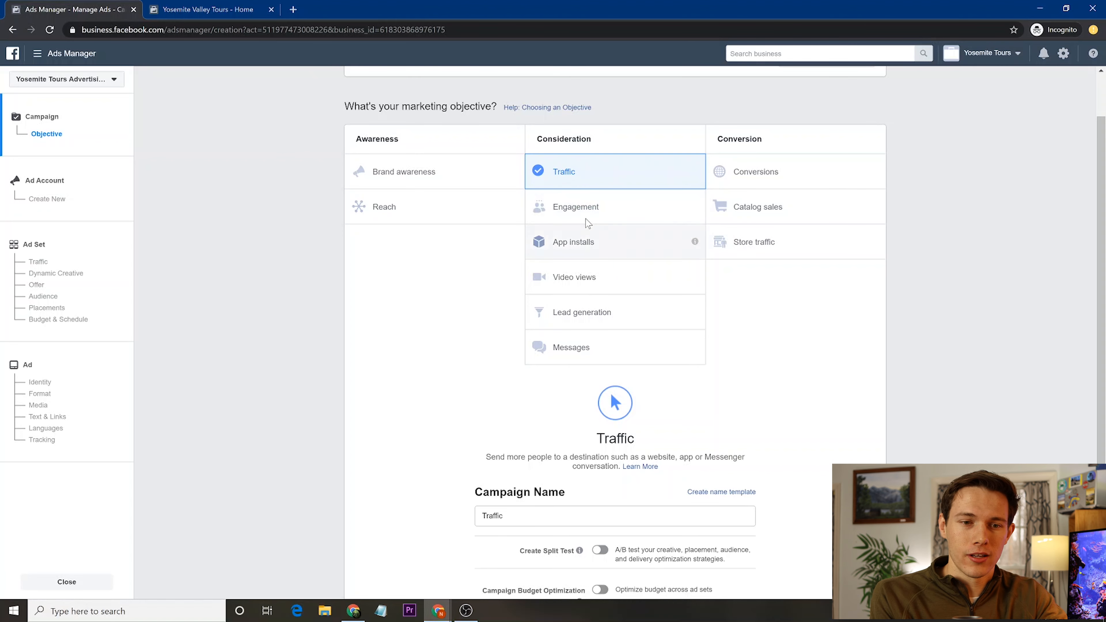
mouse_move(695, 208)
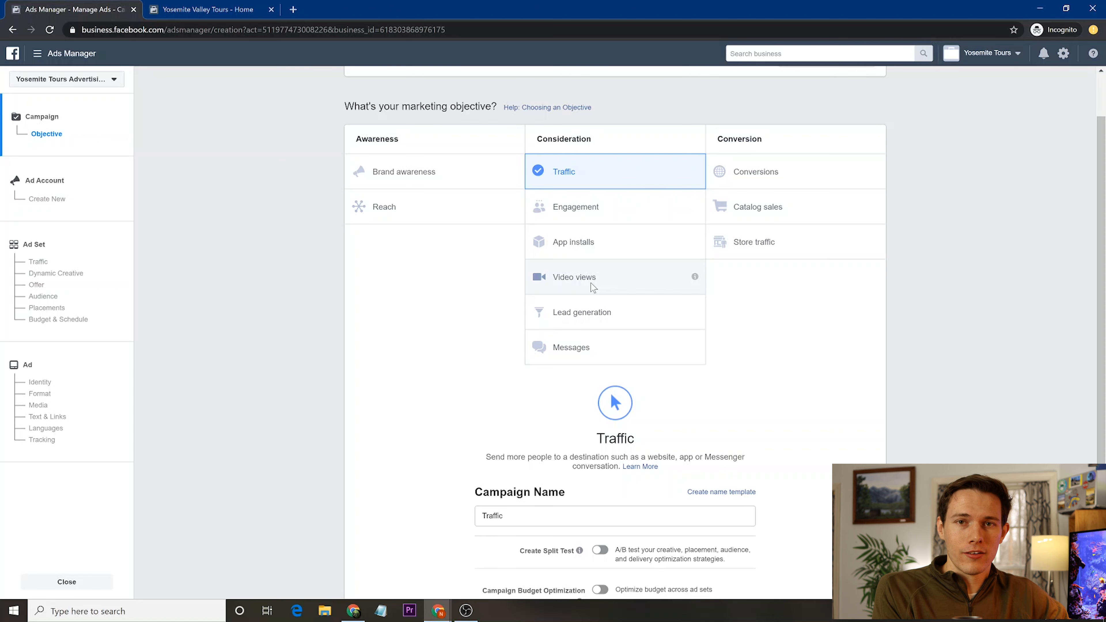
mouse_move(695, 313)
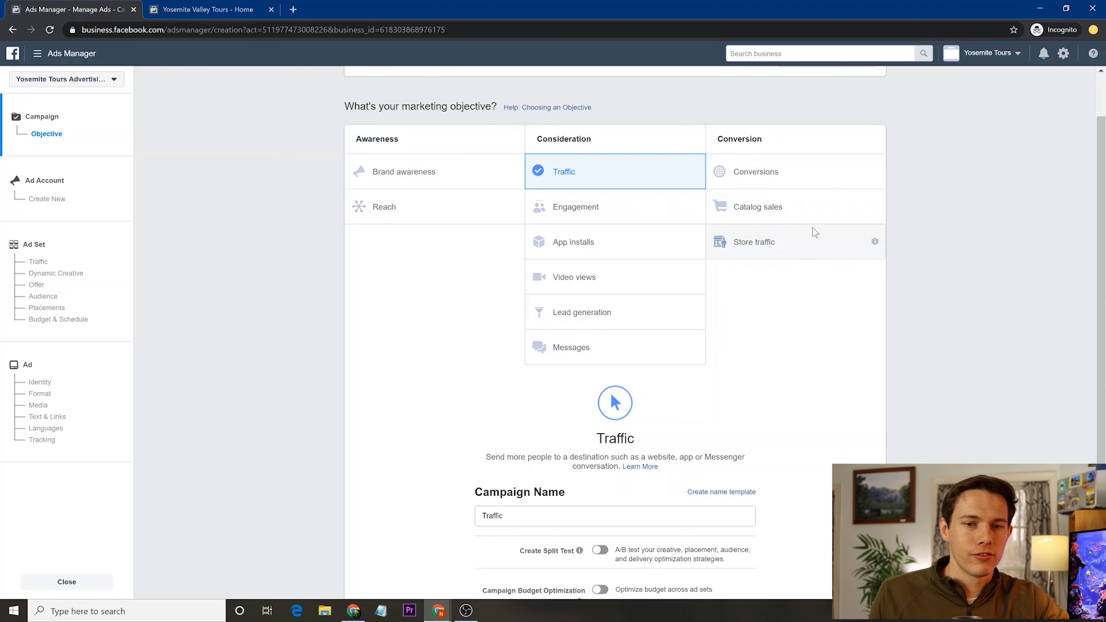
mouse_move(876, 209)
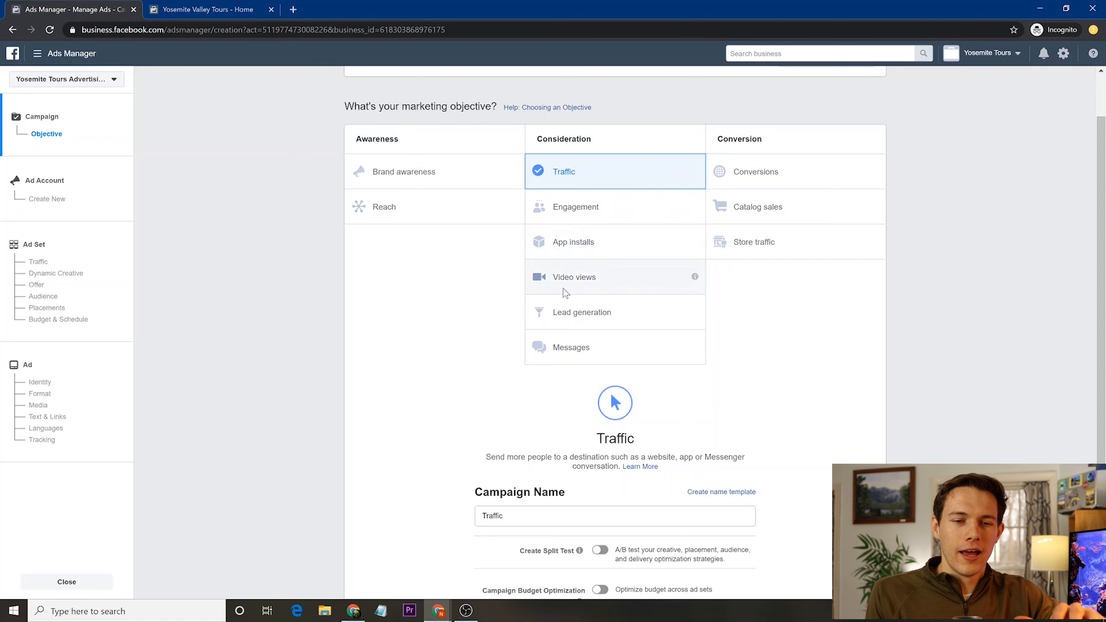
- Pick the Video views objective, name the campaign 'Yosemite Valley Wagon Tour', and continue to ad account setup
click(561, 279)
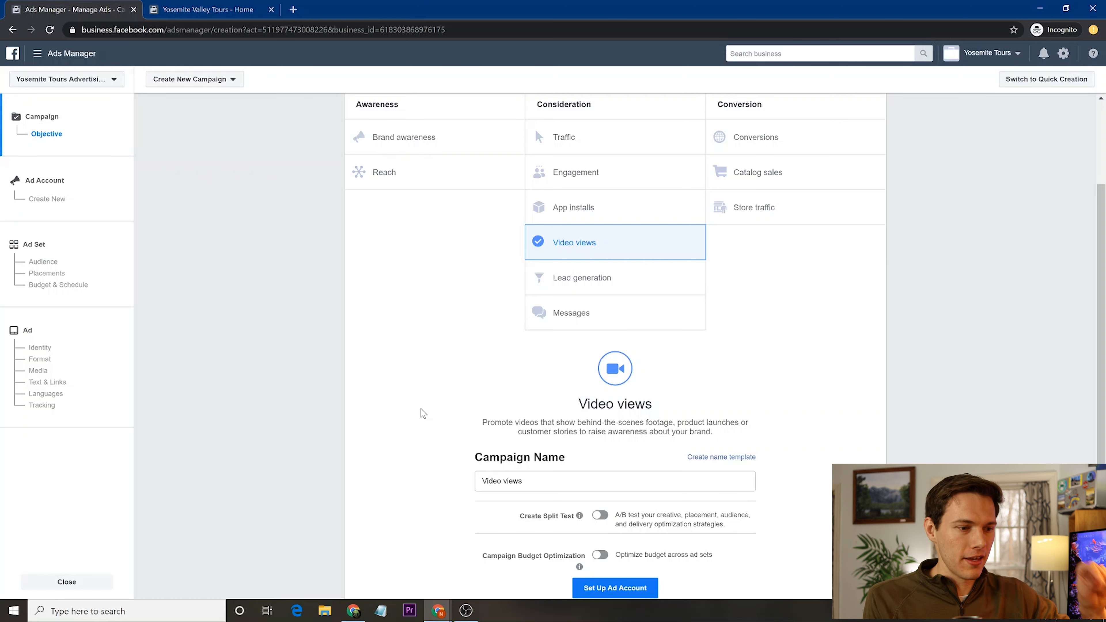
scroll(559, 346, down, 2)
click(545, 389)
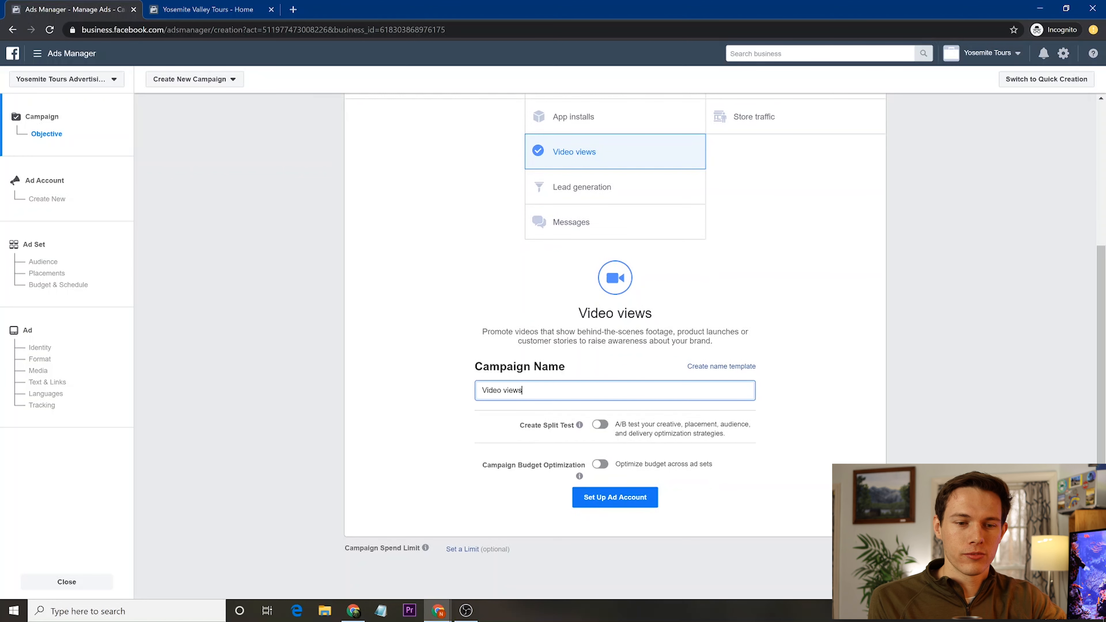
key(ctrl+a)
key(BackSpace)
text(V)
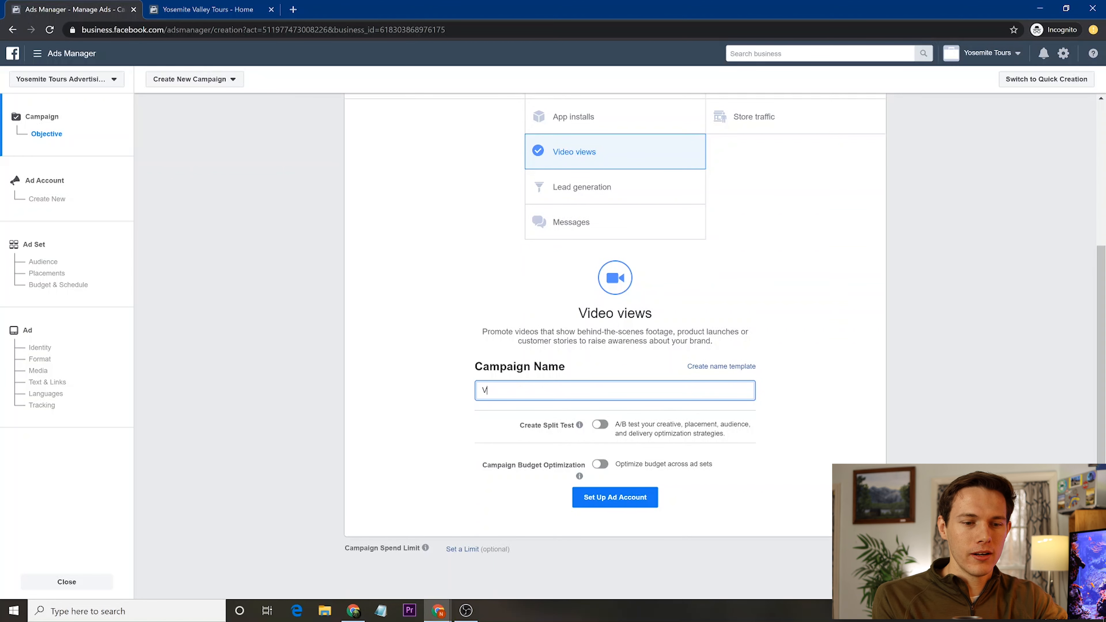
key(BackSpace)
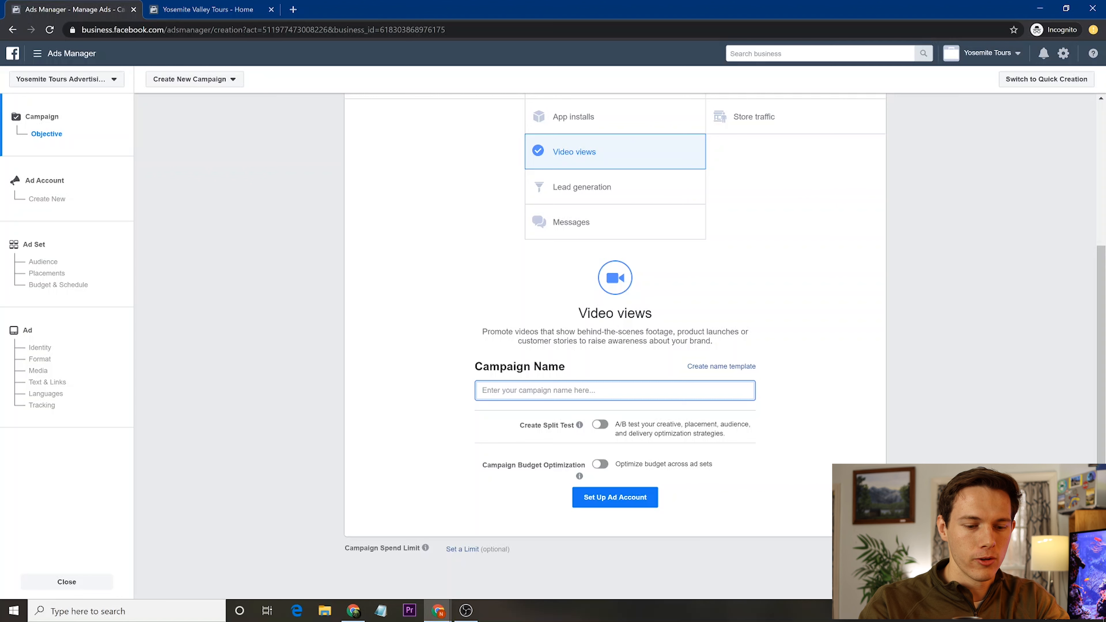
text(Yosemite V)
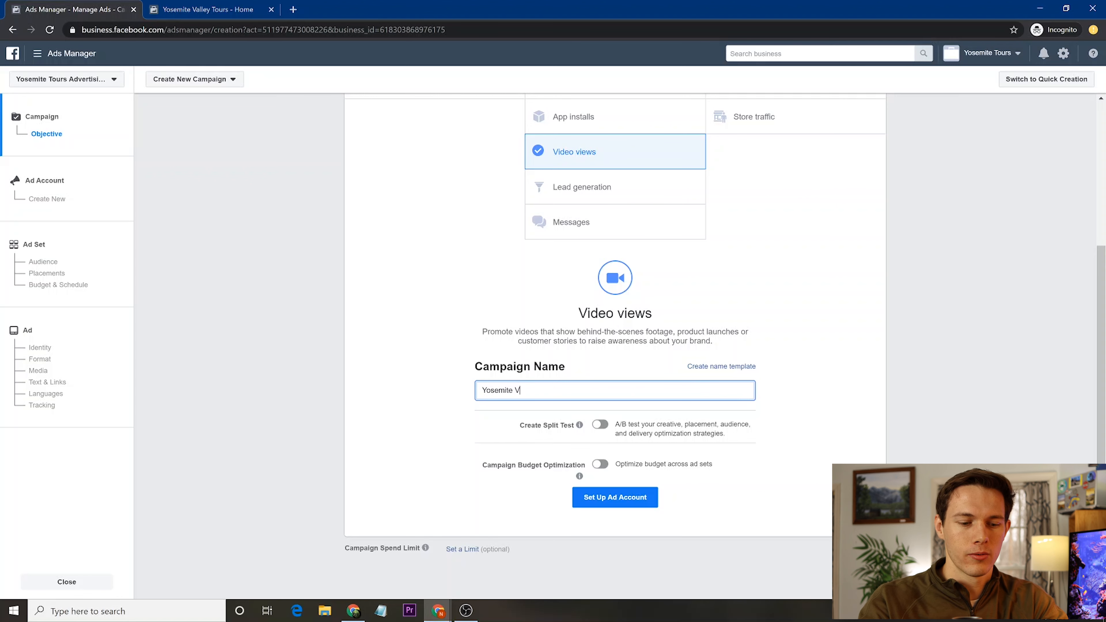
text(alley )
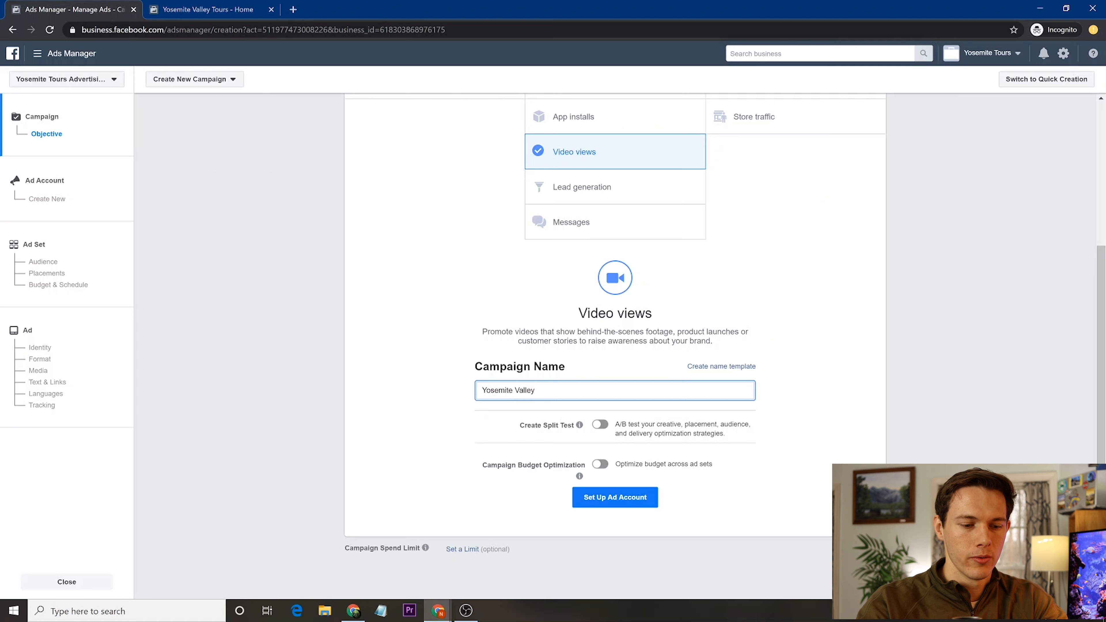
text(Wagon )
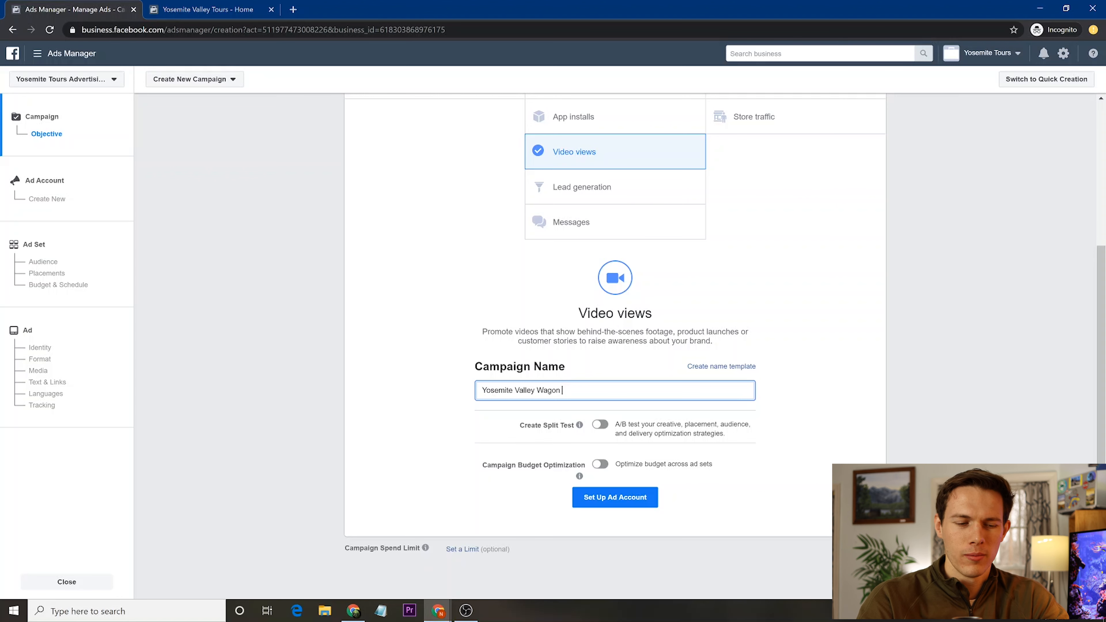
text(Tour)
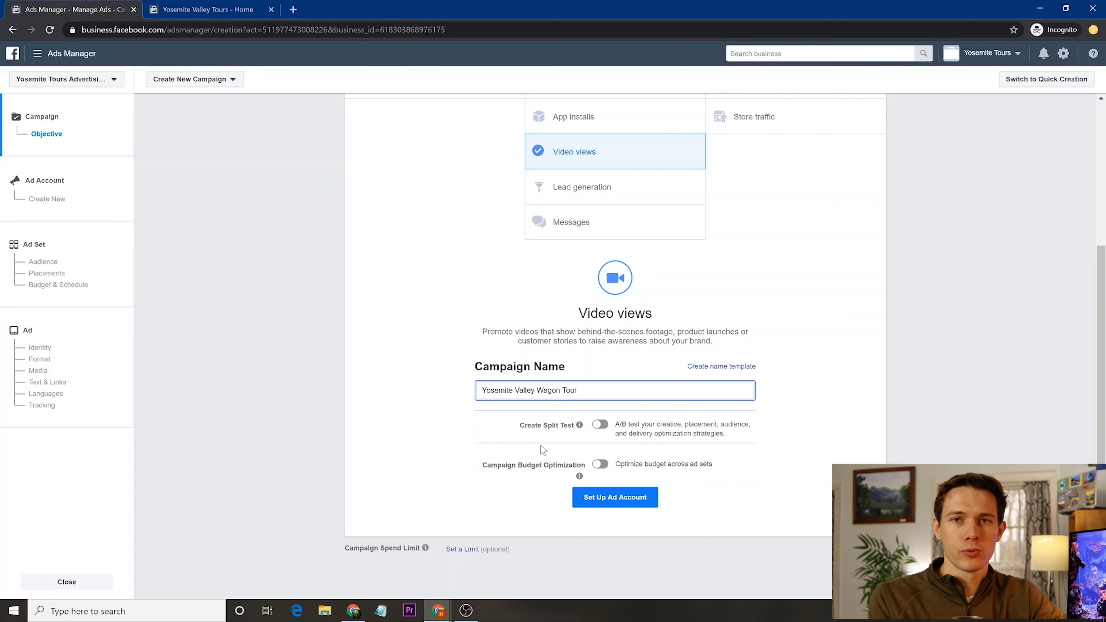
click(615, 497)
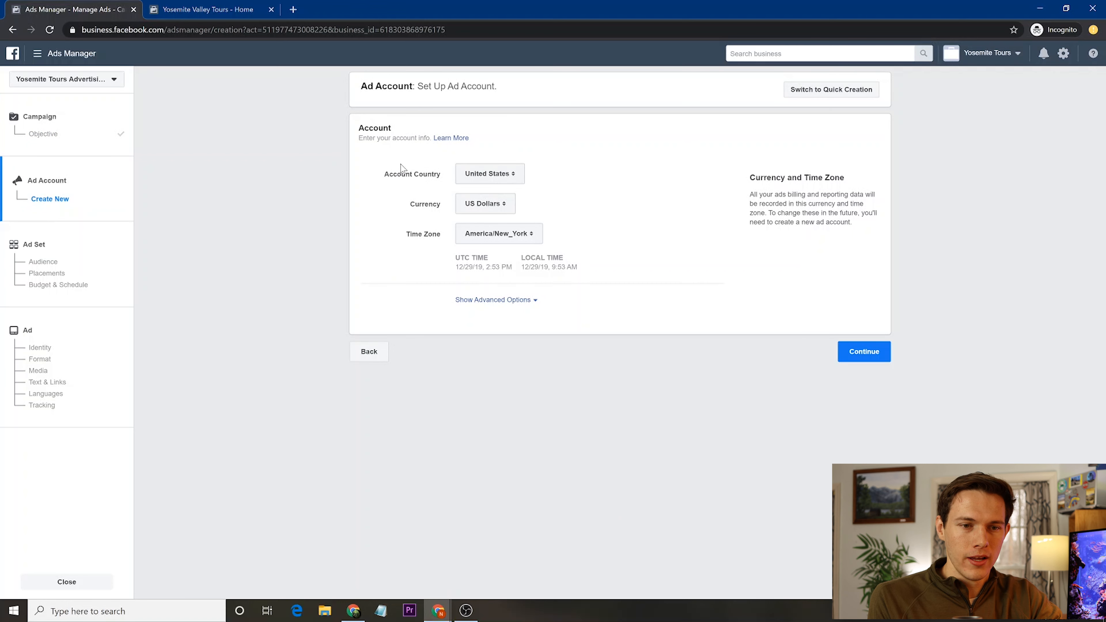
- Keep United States, US Dollars and America/New_York and continue to the ad set
click(861, 353)
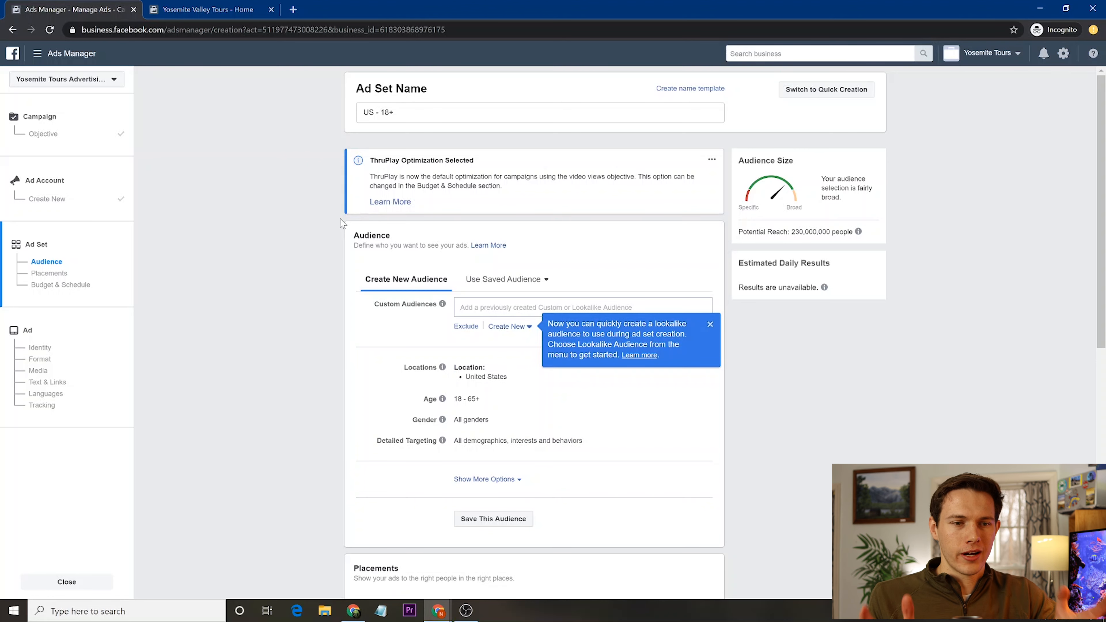
drag(410, 113, 330, 113)
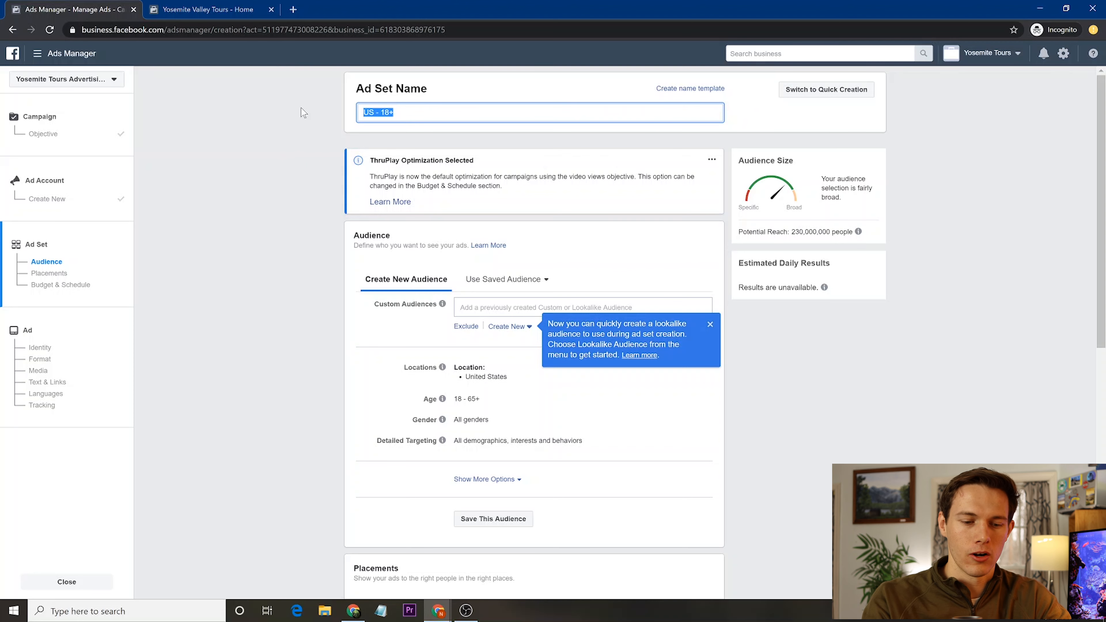
text(Yosemite )
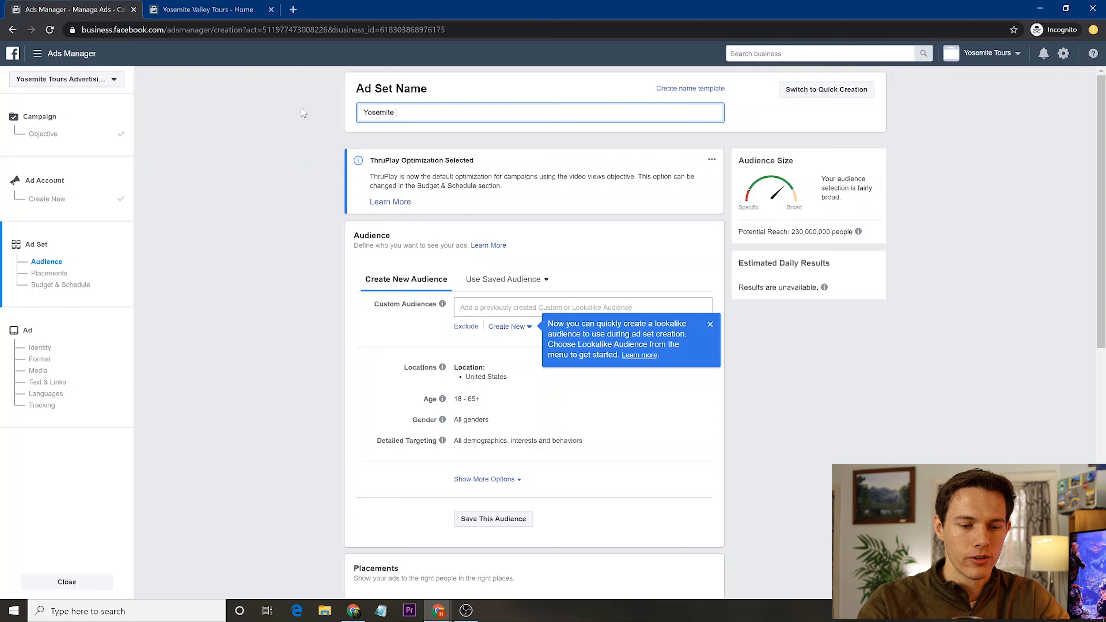
text(Fans)
key(Tab)
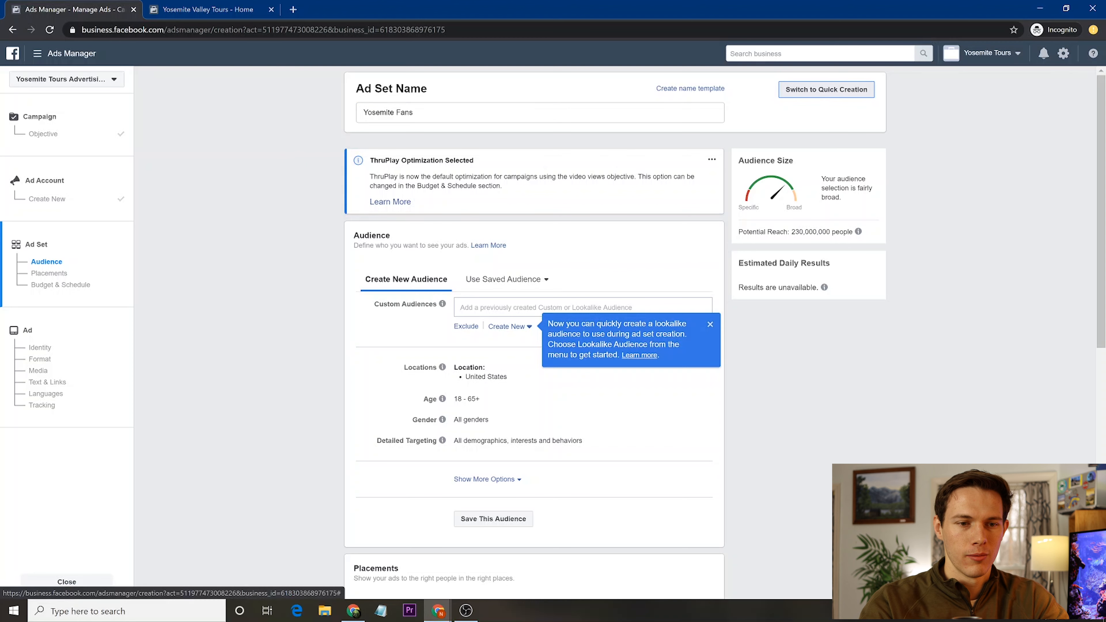
click(501, 307)
scroll(324, 358, down, 1)
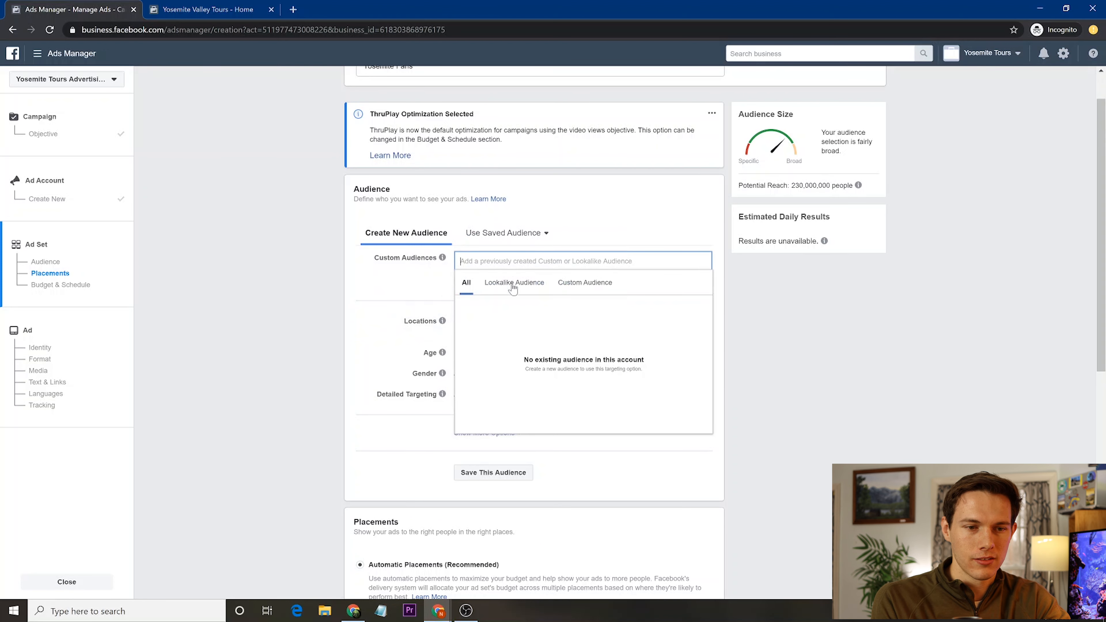
click(586, 291)
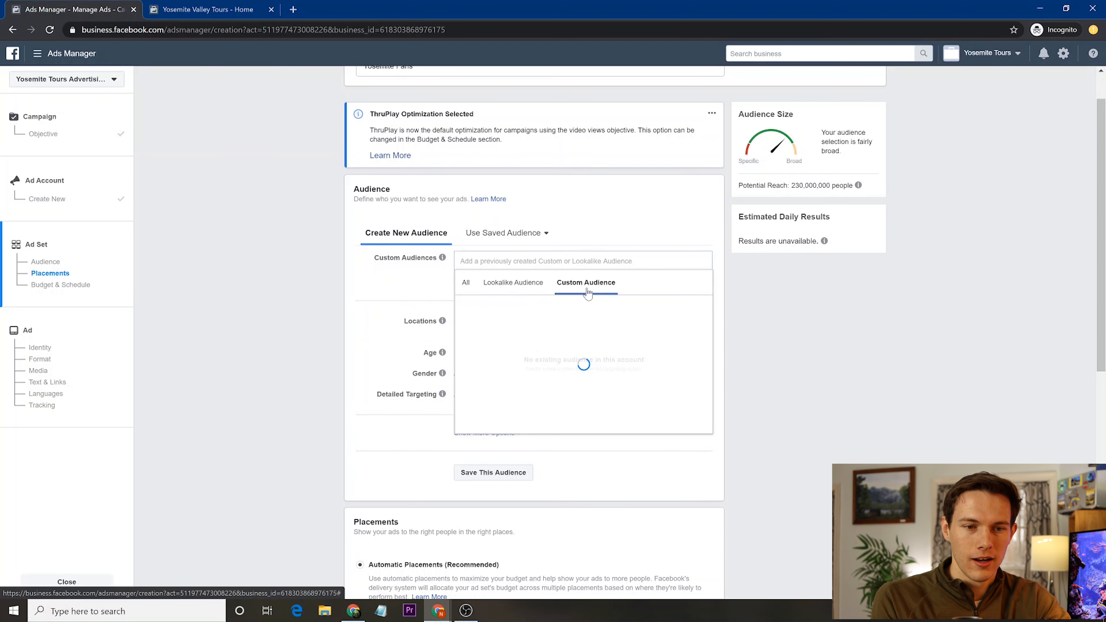
click(403, 293)
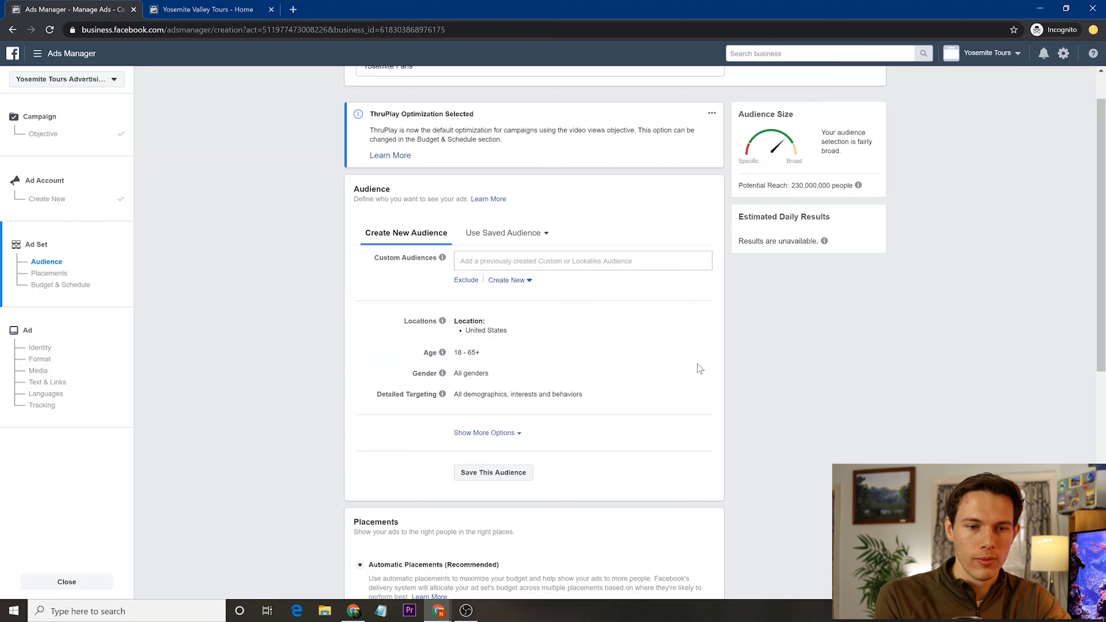
- Set the audience age range to 40 through 65+
click(698, 354)
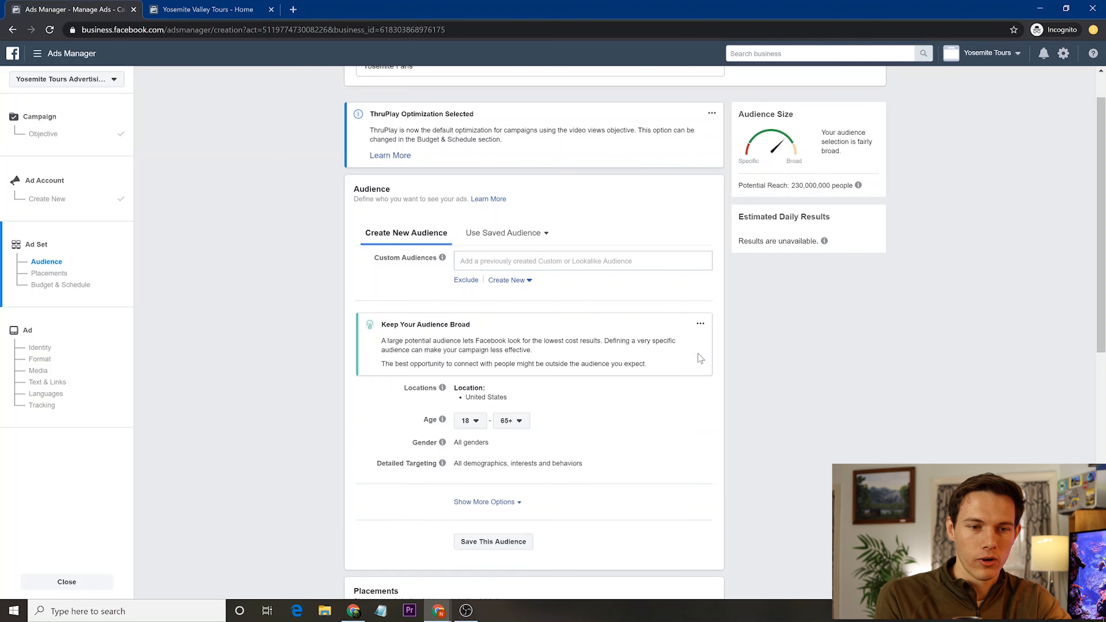
click(474, 422)
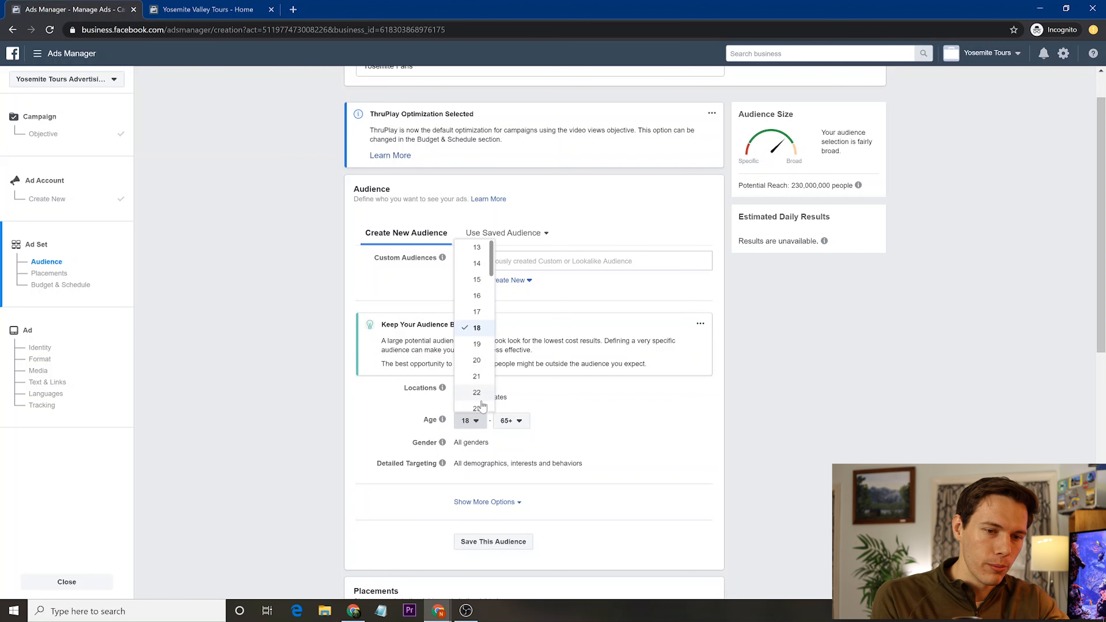
click(478, 409)
click(520, 428)
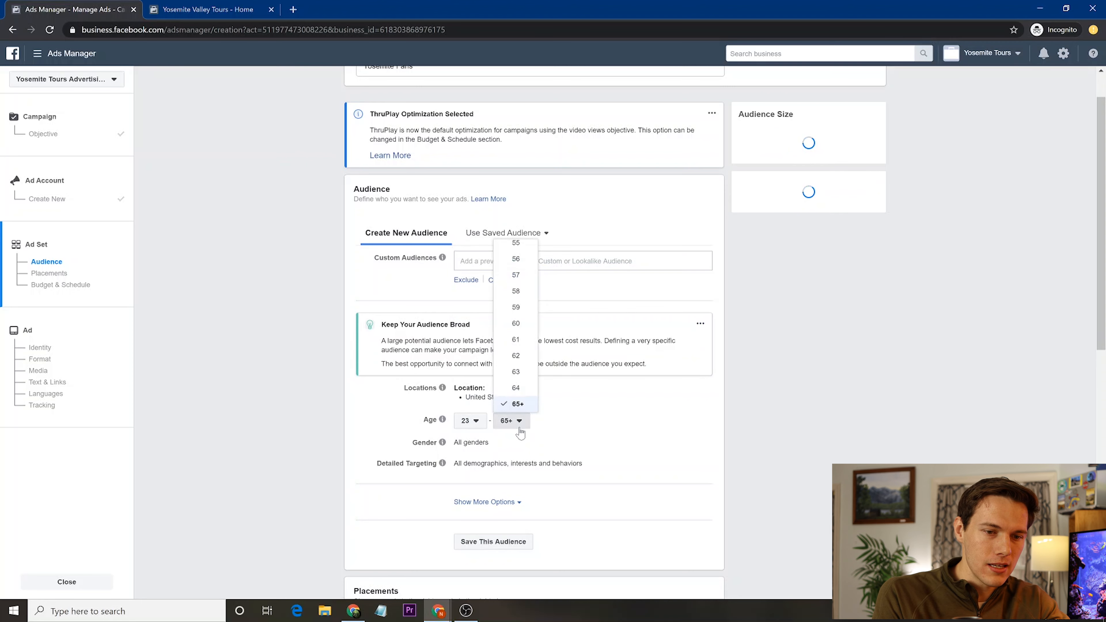
click(465, 423)
scroll(475, 370, down, 6)
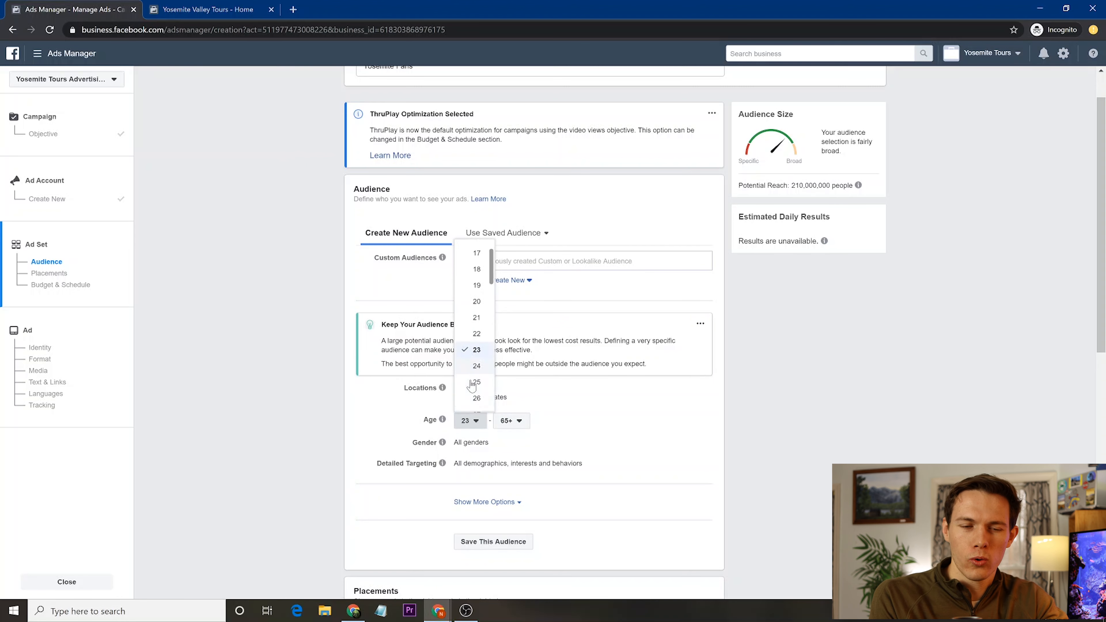
scroll(476, 338, down, 2)
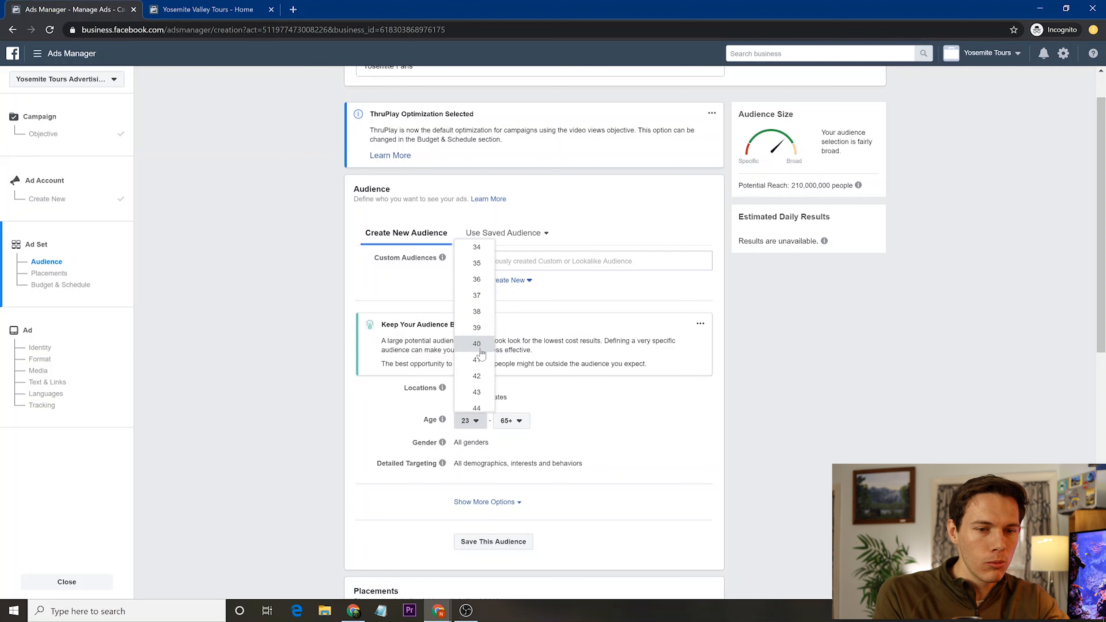
click(478, 345)
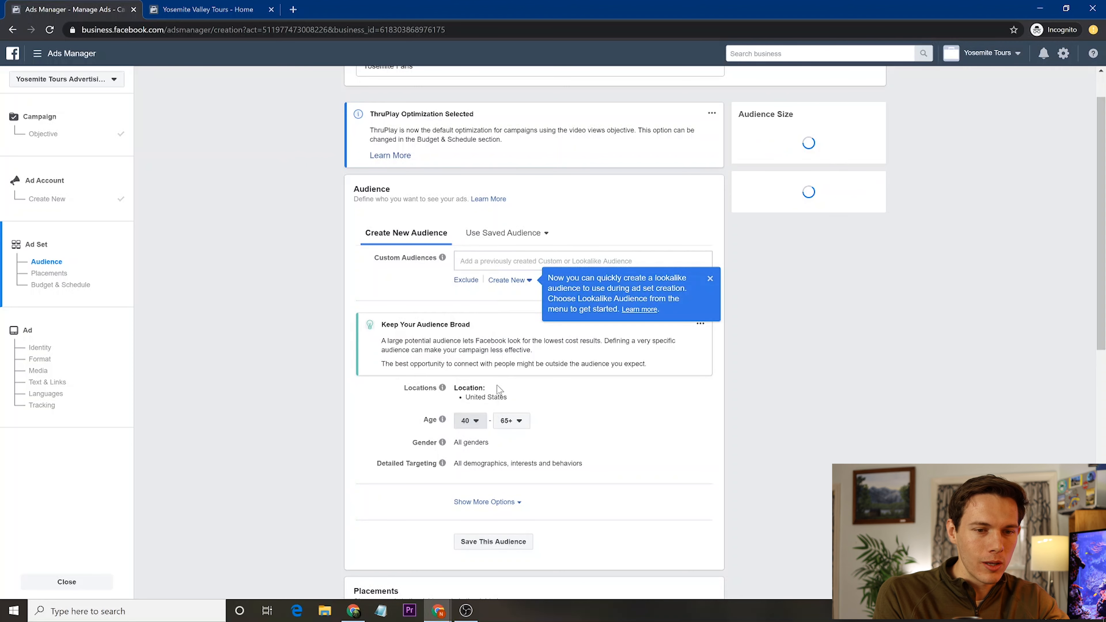
click(512, 421)
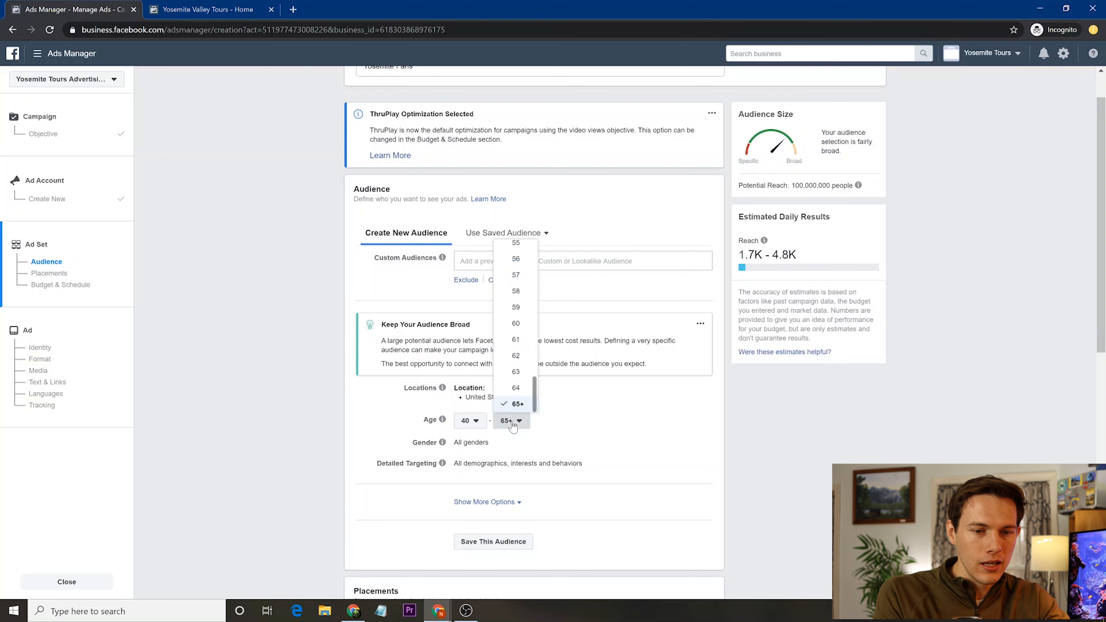
click(571, 425)
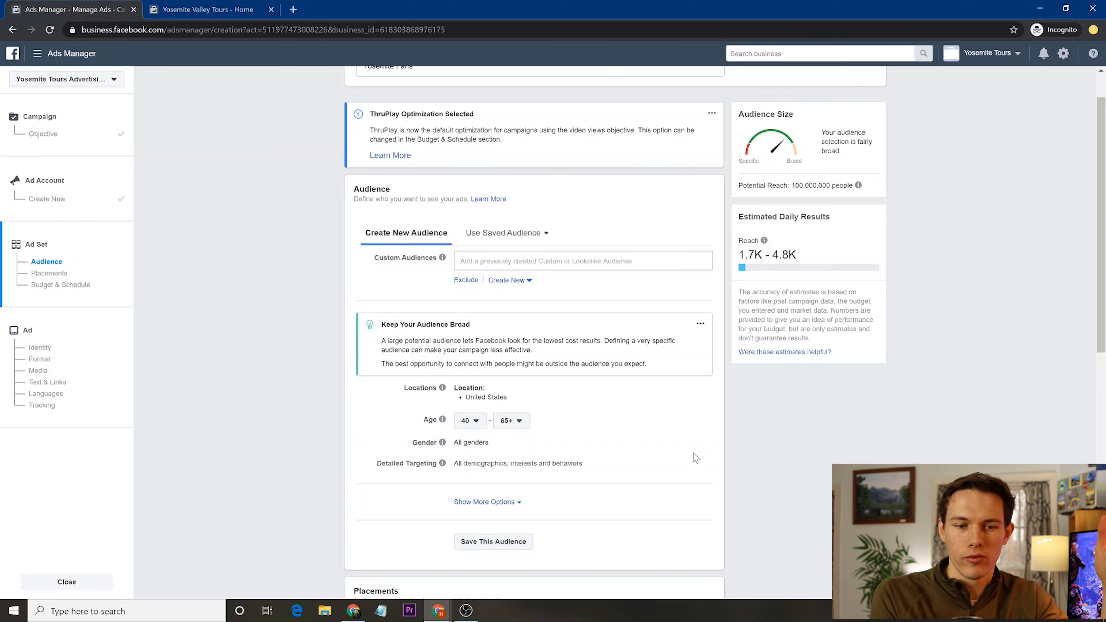
- Restrict the audience gender to women and open Locations for editing
click(696, 444)
click(521, 444)
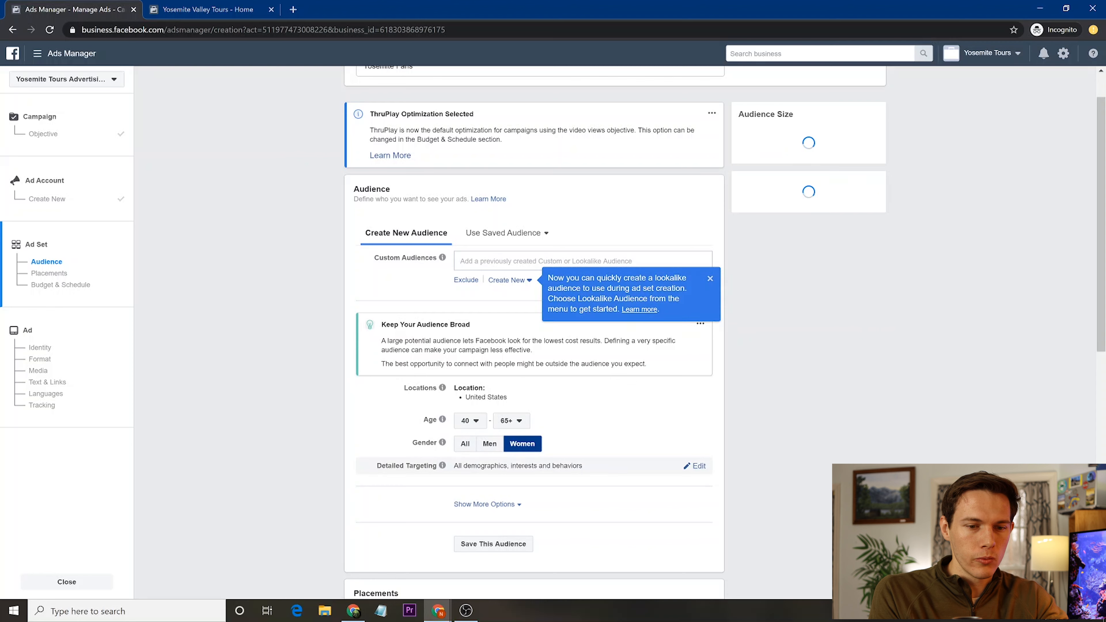
mouse_move(444, 390)
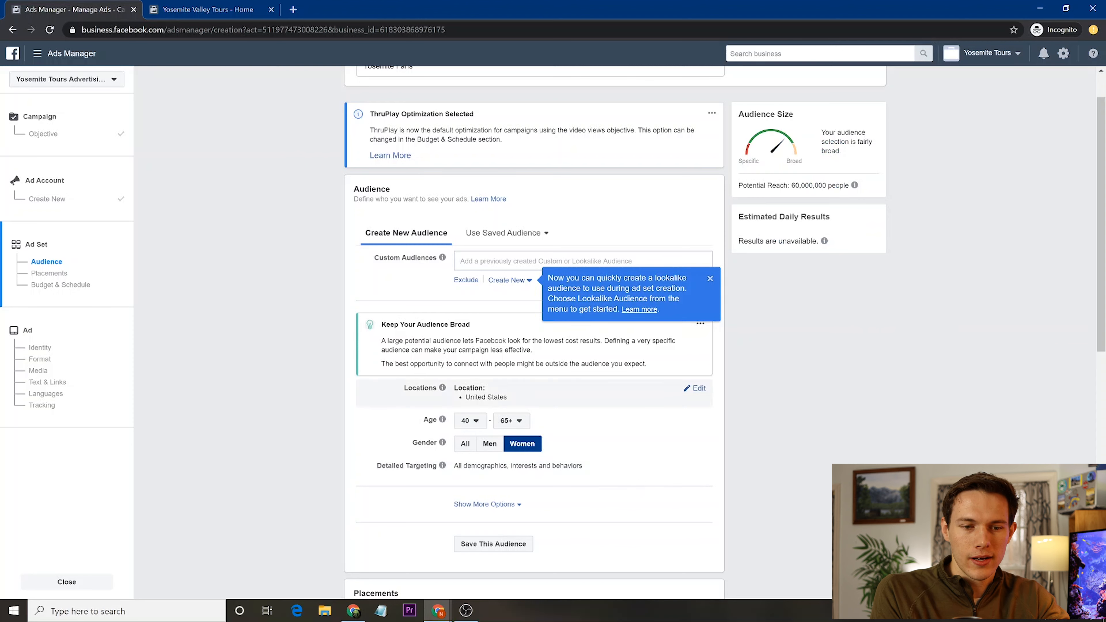
click(698, 389)
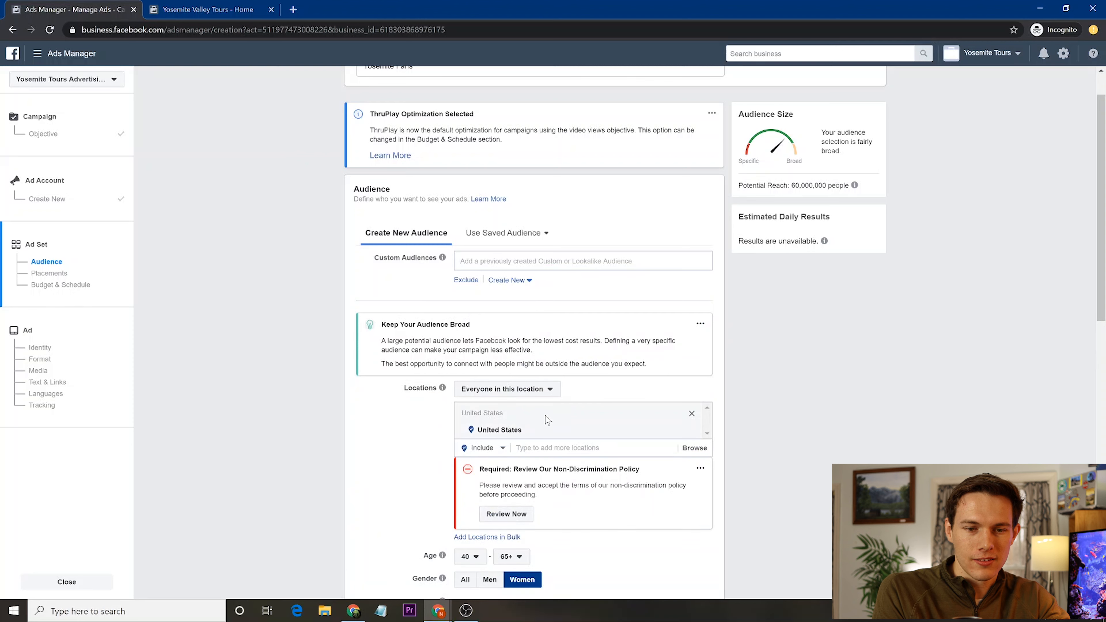
- Replace United States with San Francisco, California and Fresno, California as target locations
click(561, 448)
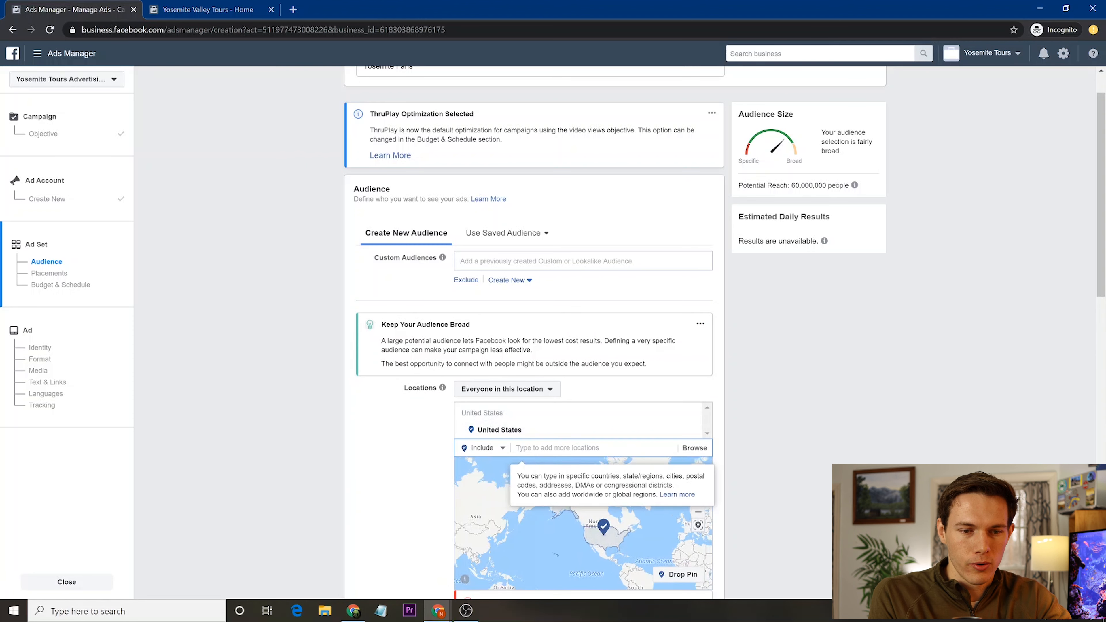
text(yosemite)
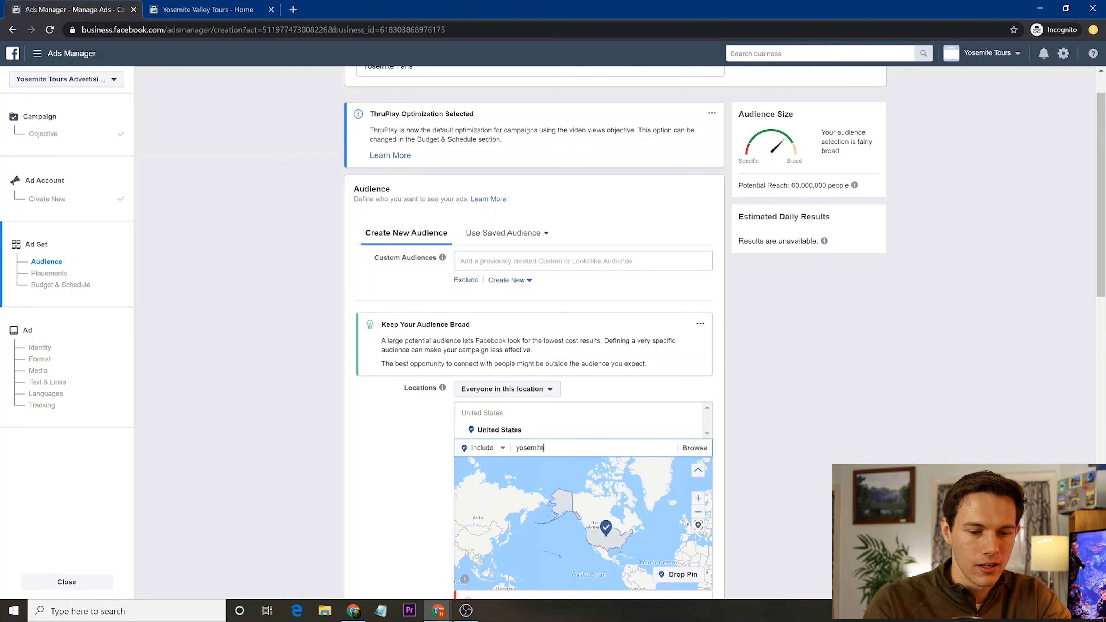
key(ctrl+a)
text(cal)
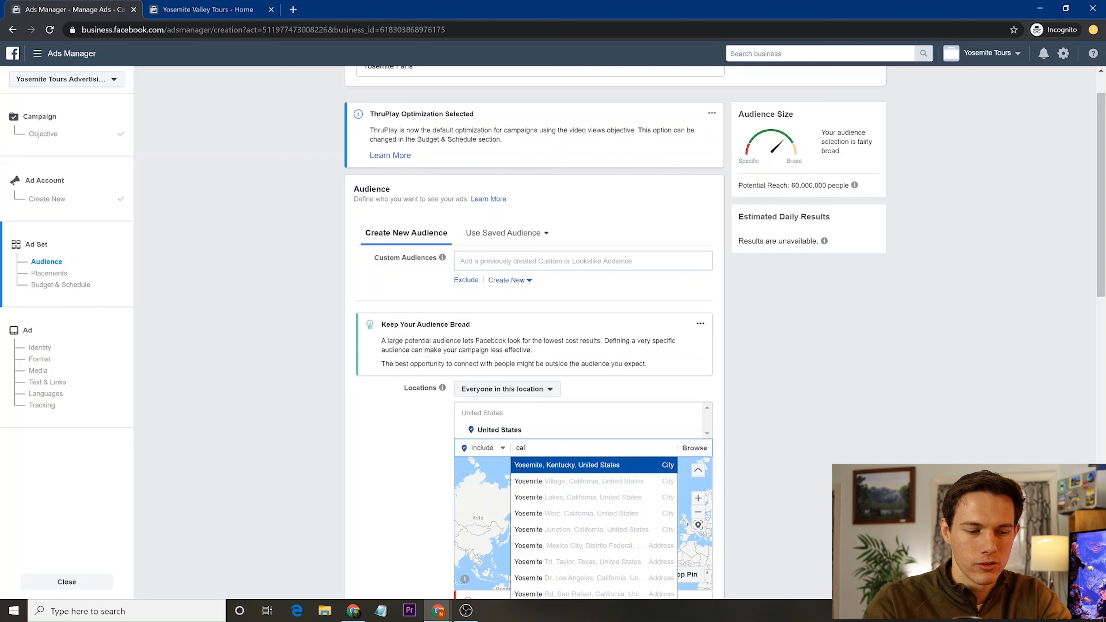
text(ifor)
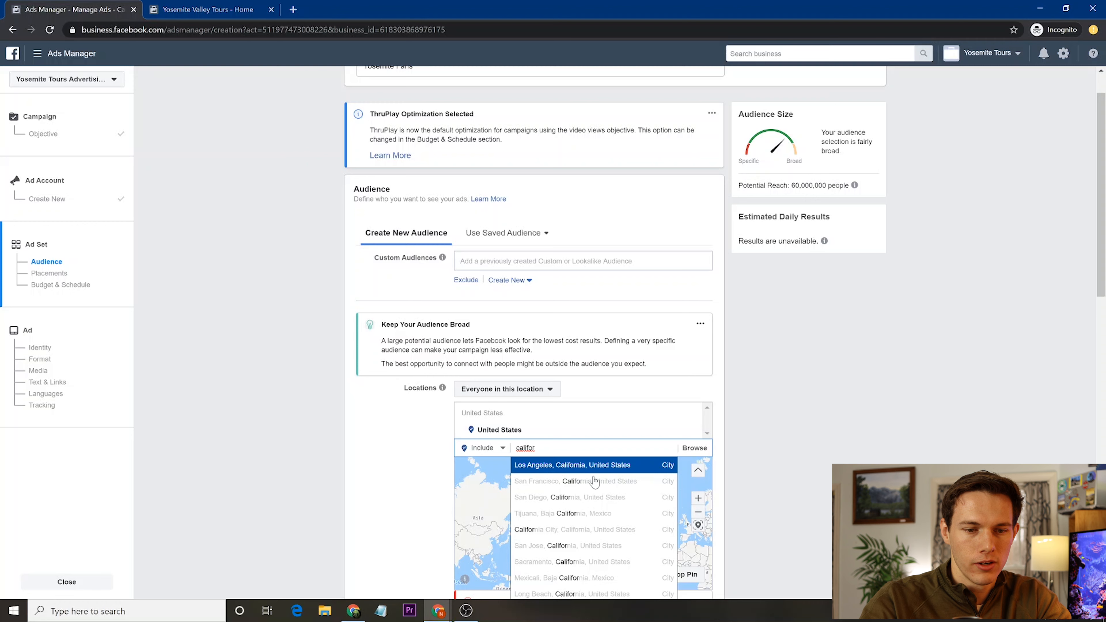
click(594, 481)
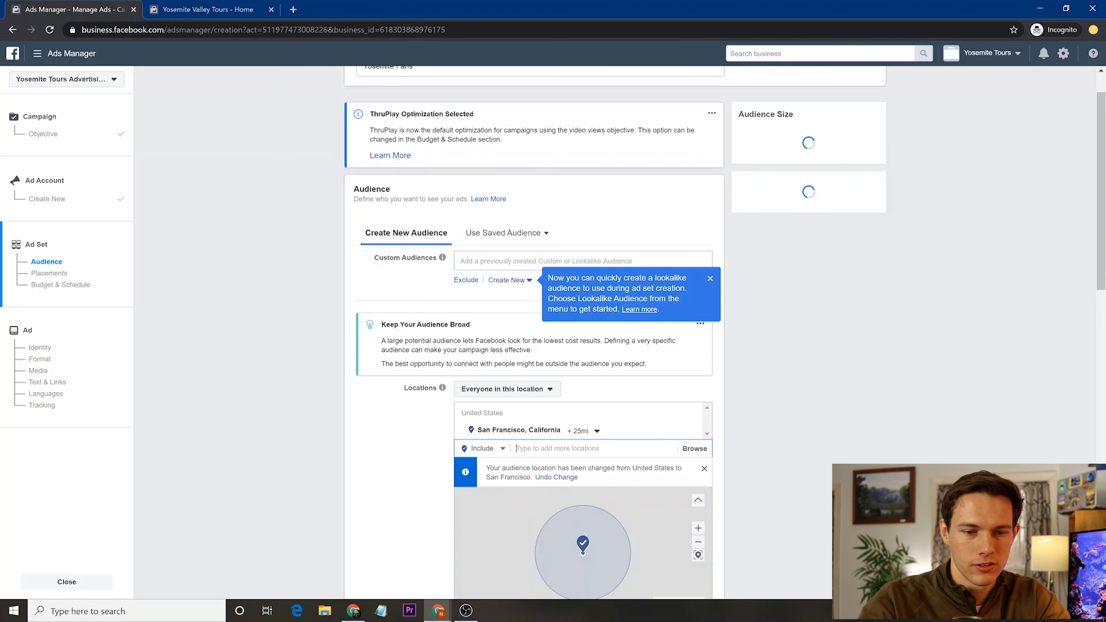
text(fresno)
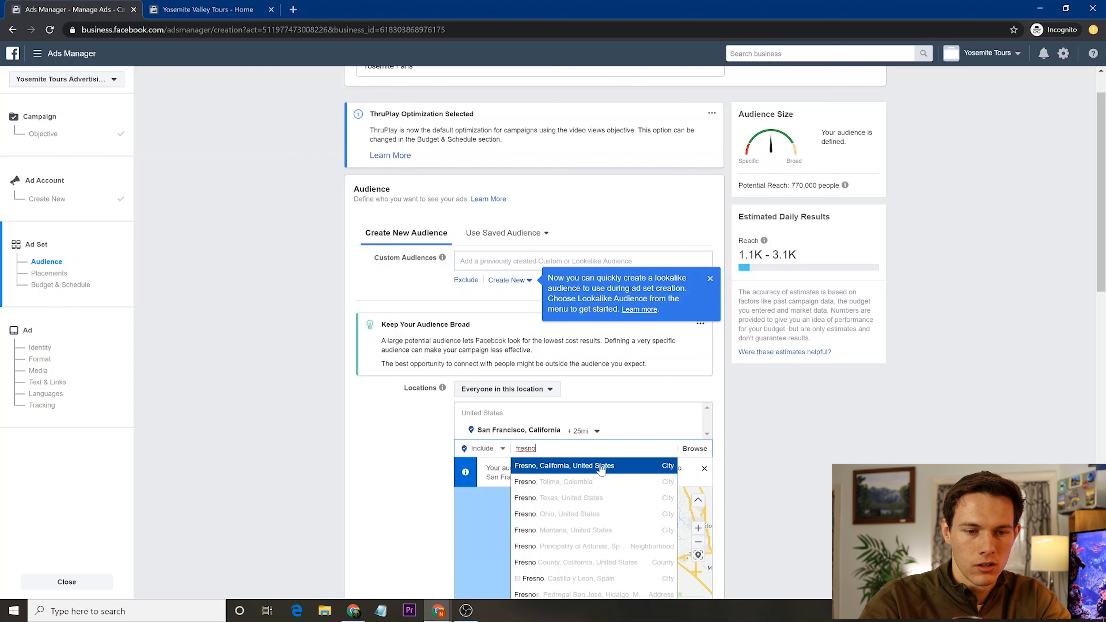
click(601, 468)
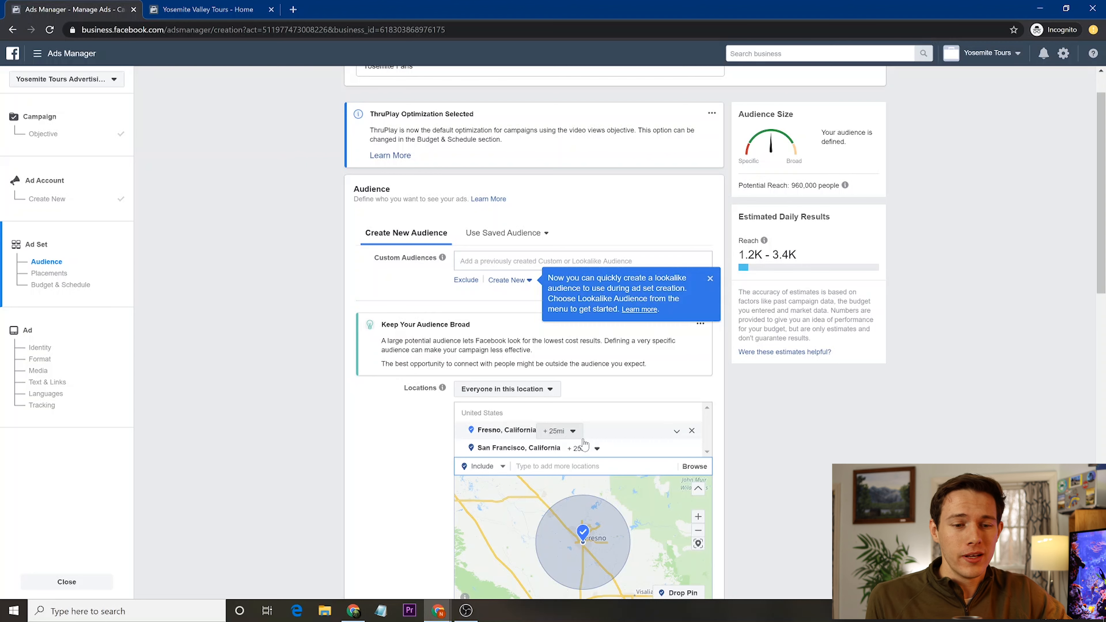
- Change the San Francisco and Fresno targeting radius from +25 to +10 miles each
click(596, 449)
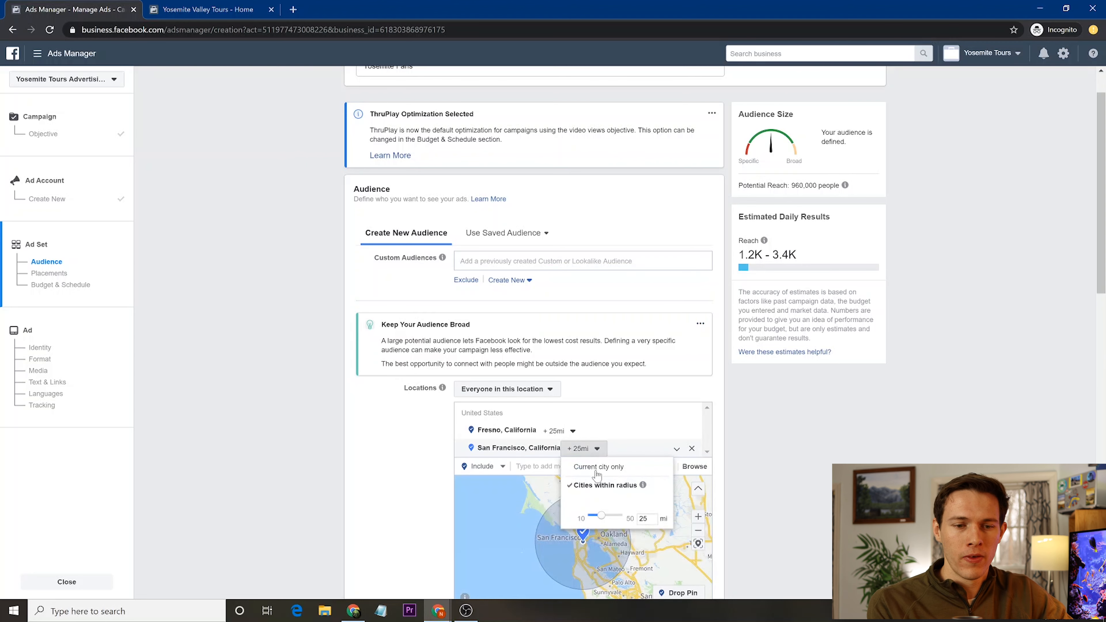
drag(650, 519, 620, 520)
text(10)
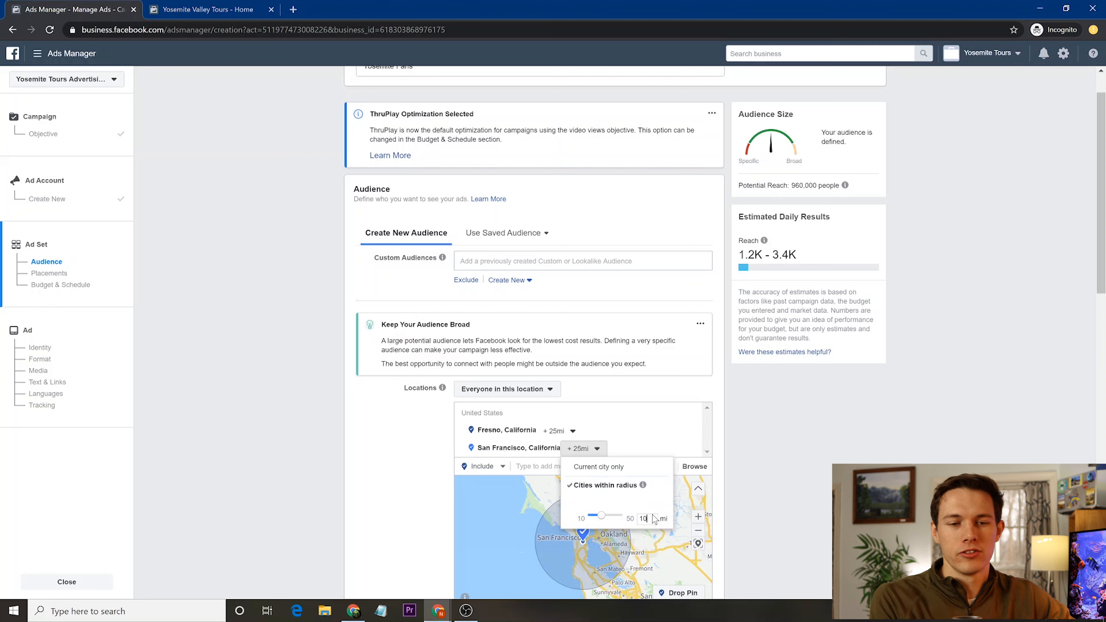
click(579, 446)
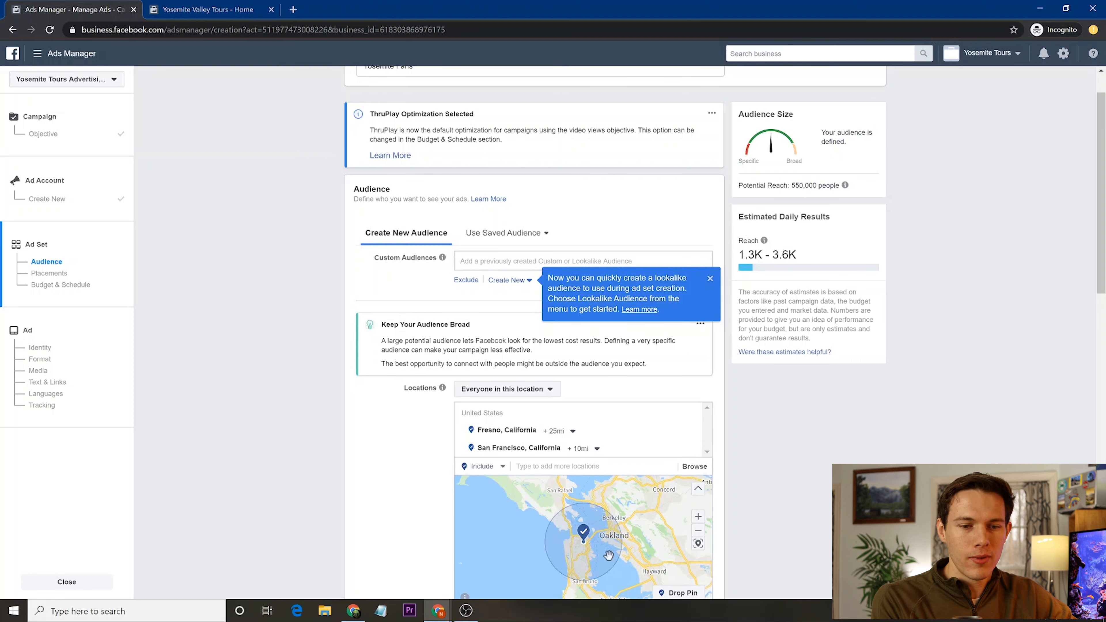
click(573, 431)
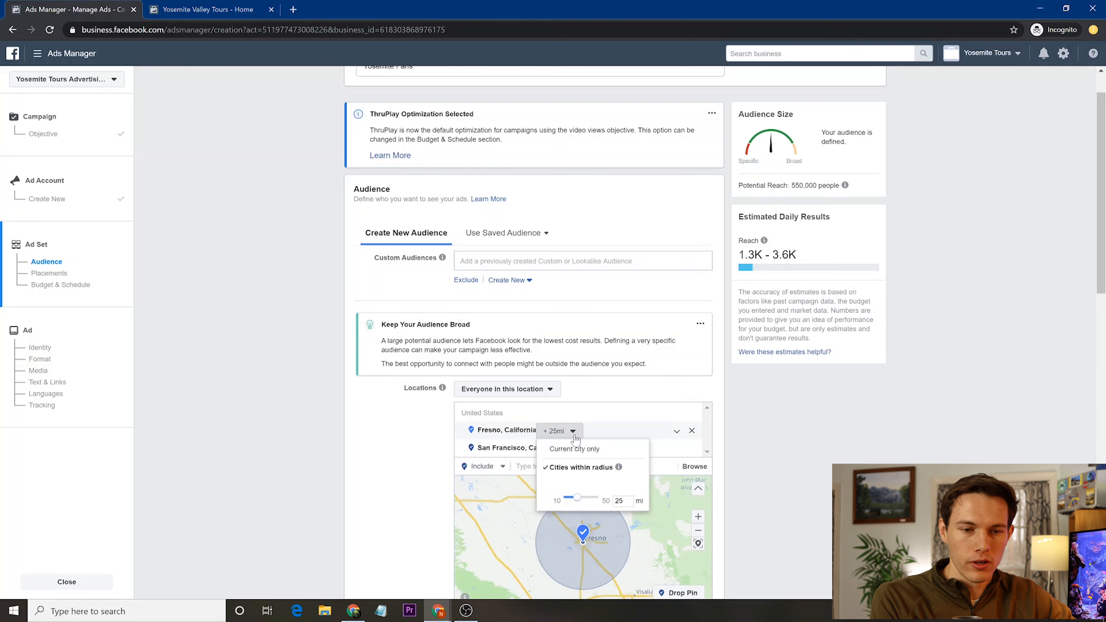
text(10)
key(Return)
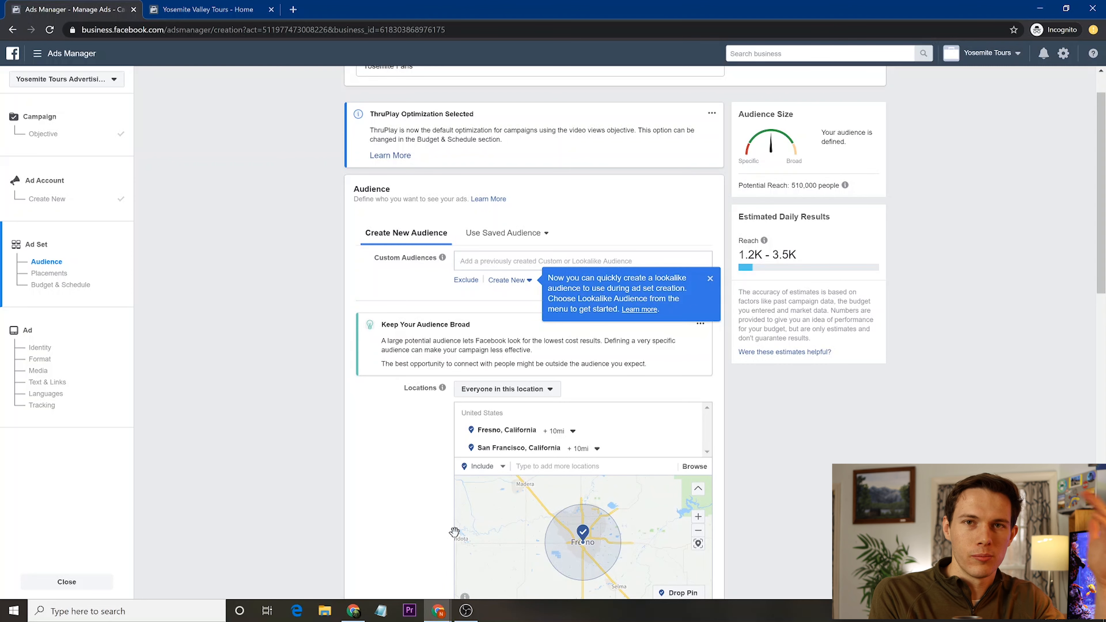
scroll(422, 492, down, 2)
scroll(421, 493, down, 5)
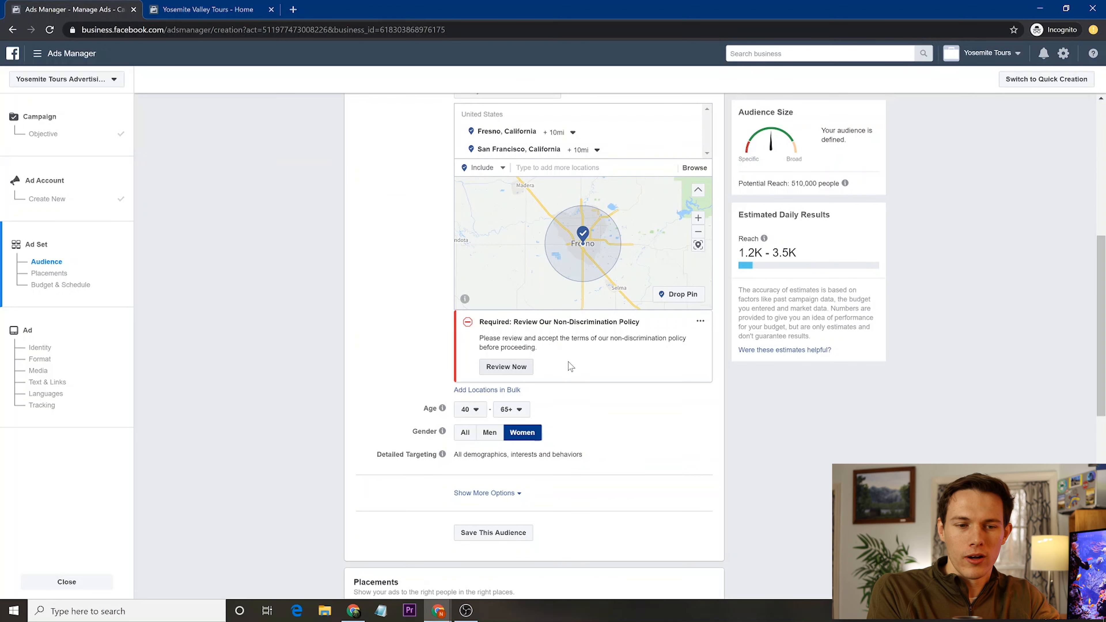
- Accept the Non-Discrimination Policy and expand Show More Options under Detailed Targeting
click(506, 366)
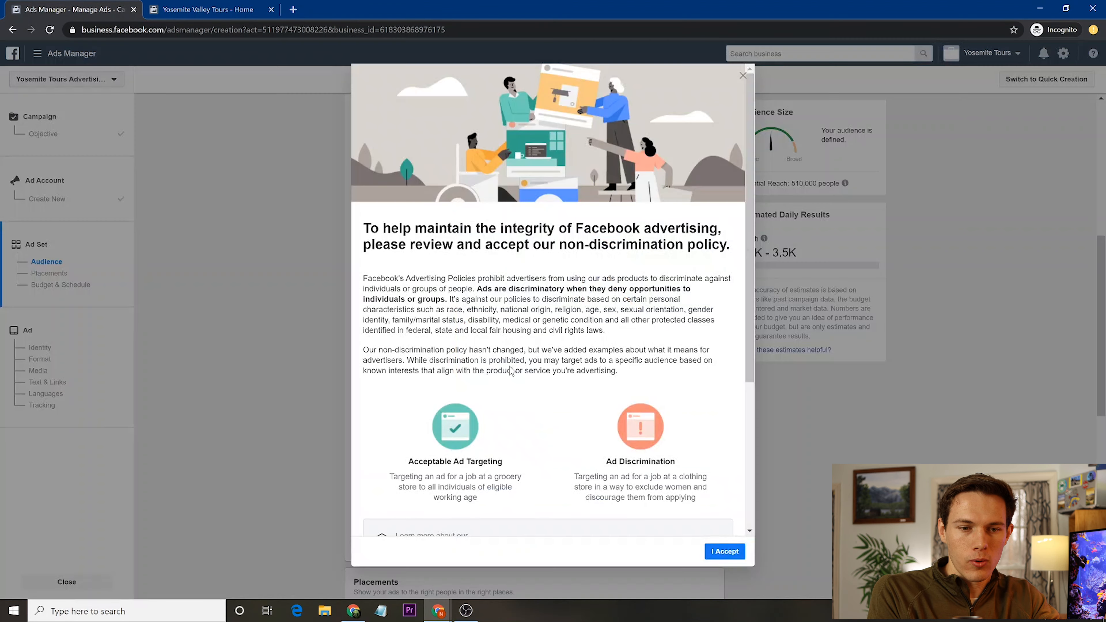
scroll(513, 496, down, 5)
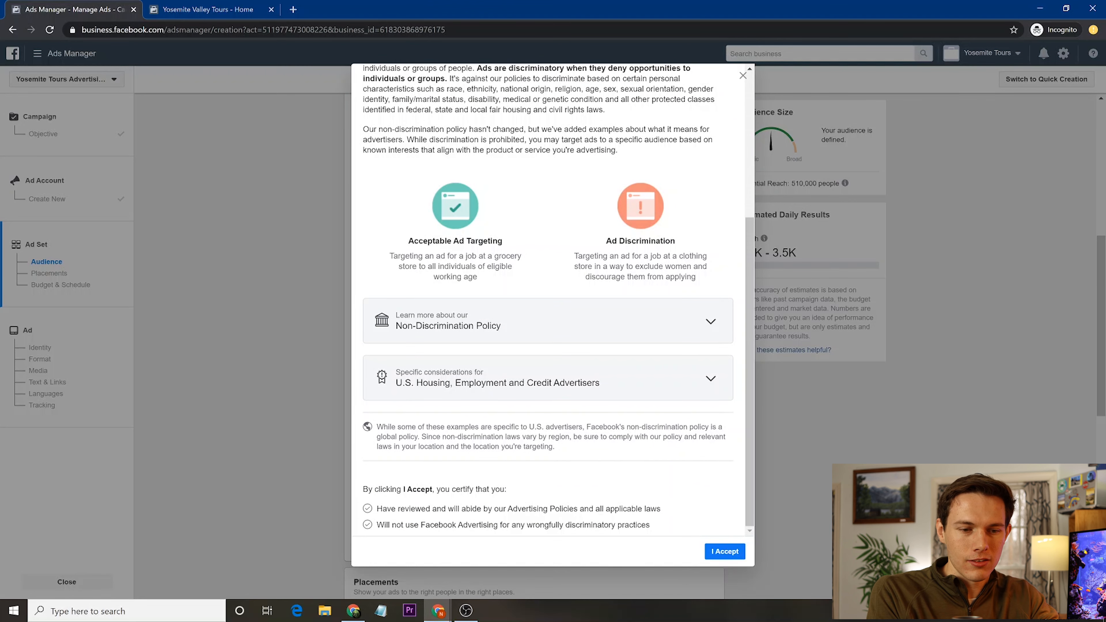
click(725, 559)
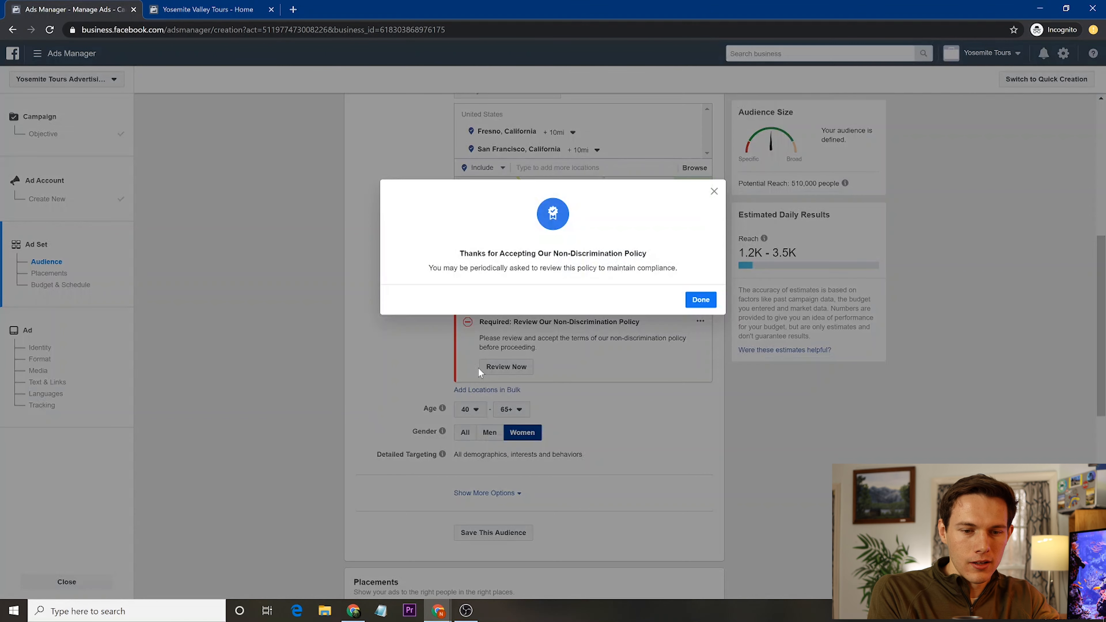
click(701, 300)
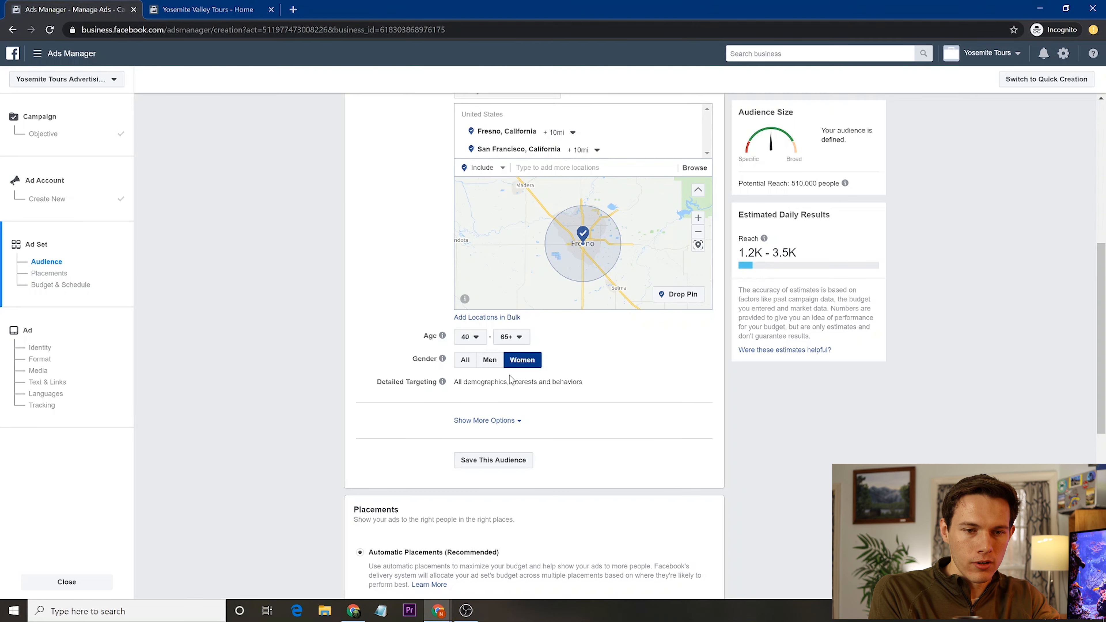
scroll(422, 399, down, 1)
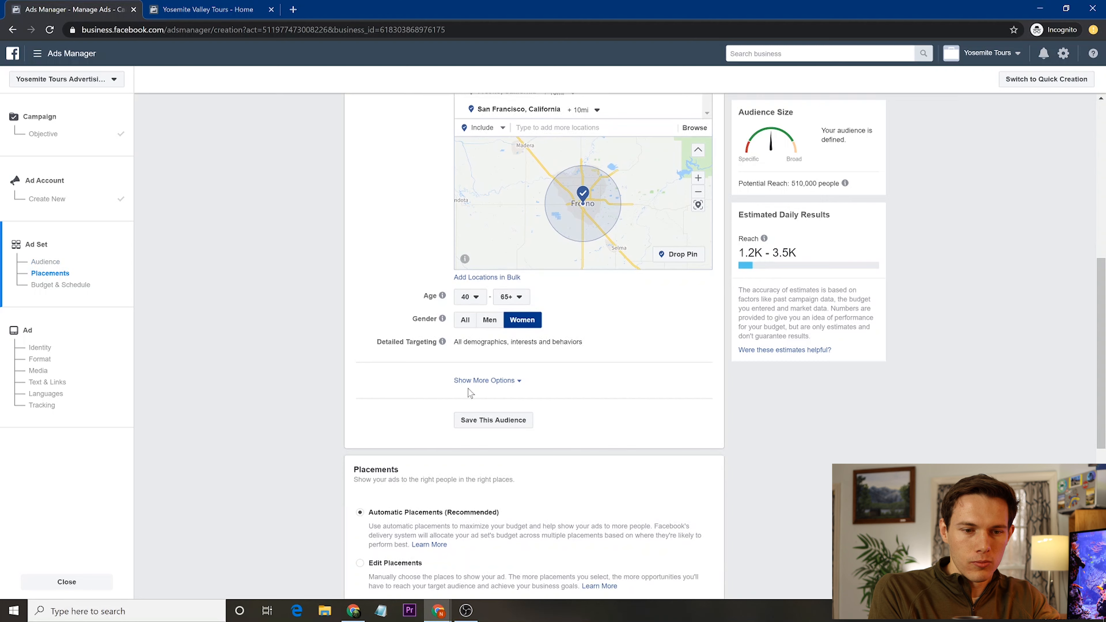
click(496, 381)
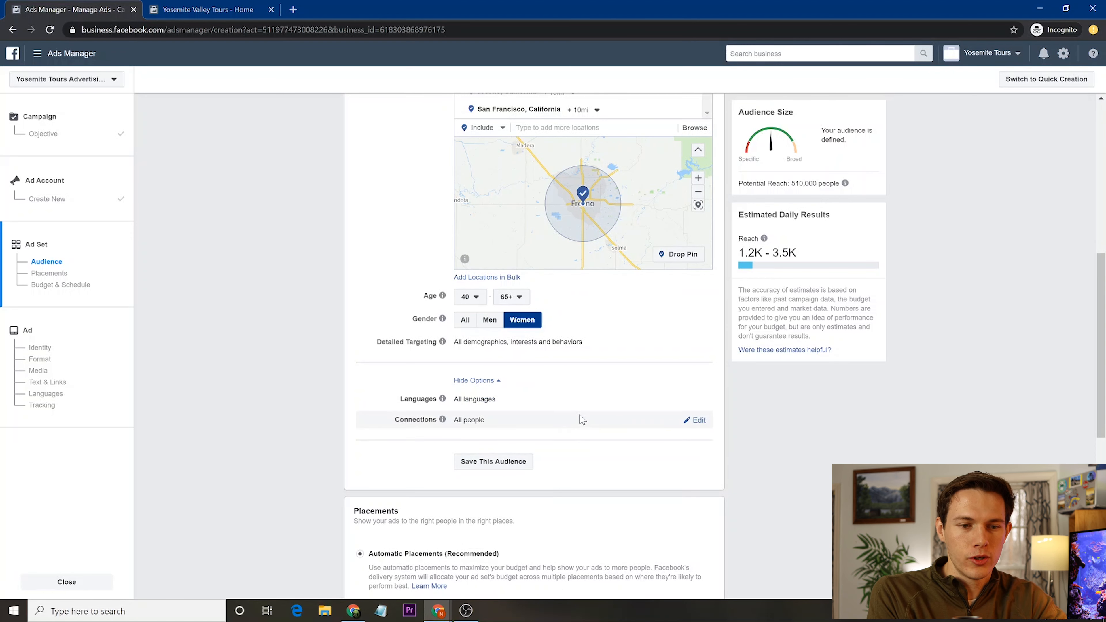
scroll(408, 376, up, 8)
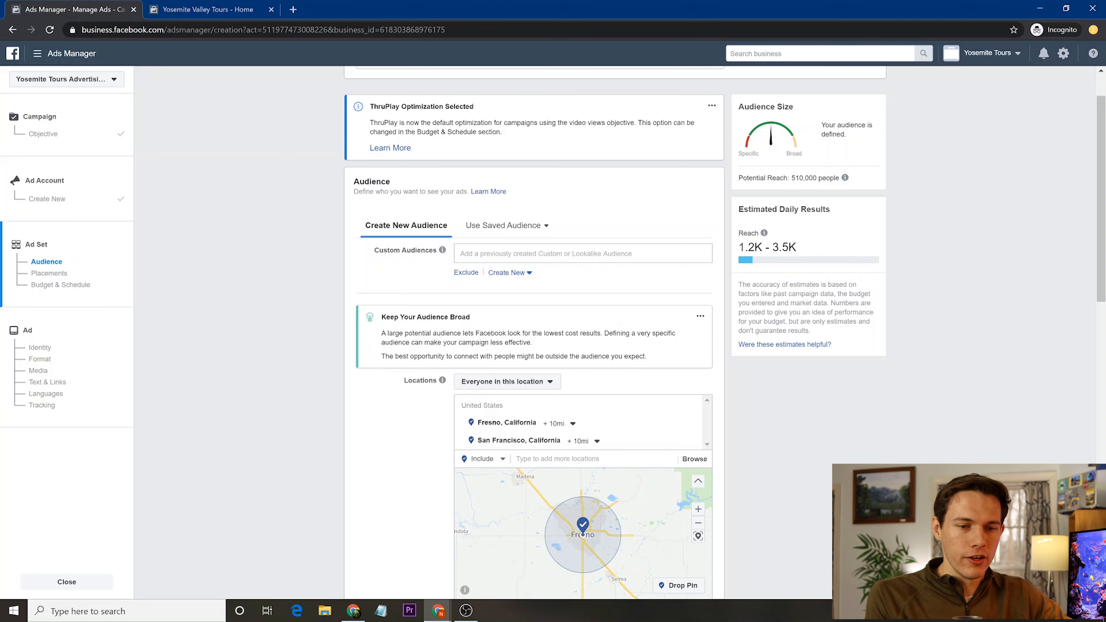
scroll(394, 425, down, 1)
scroll(394, 426, down, 4)
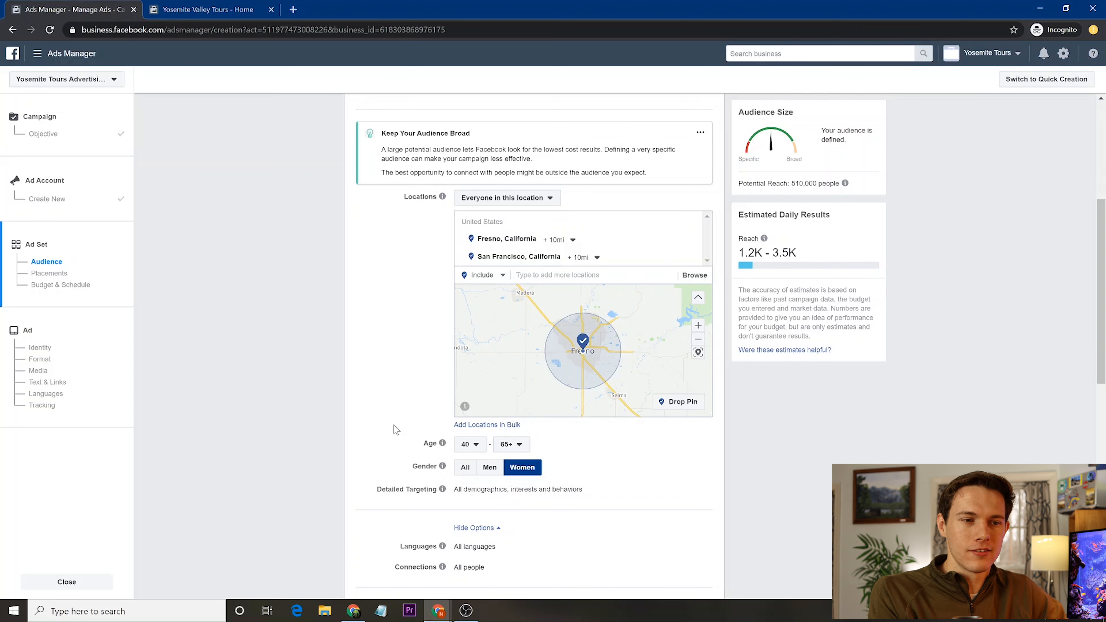
scroll(394, 429, down, 1)
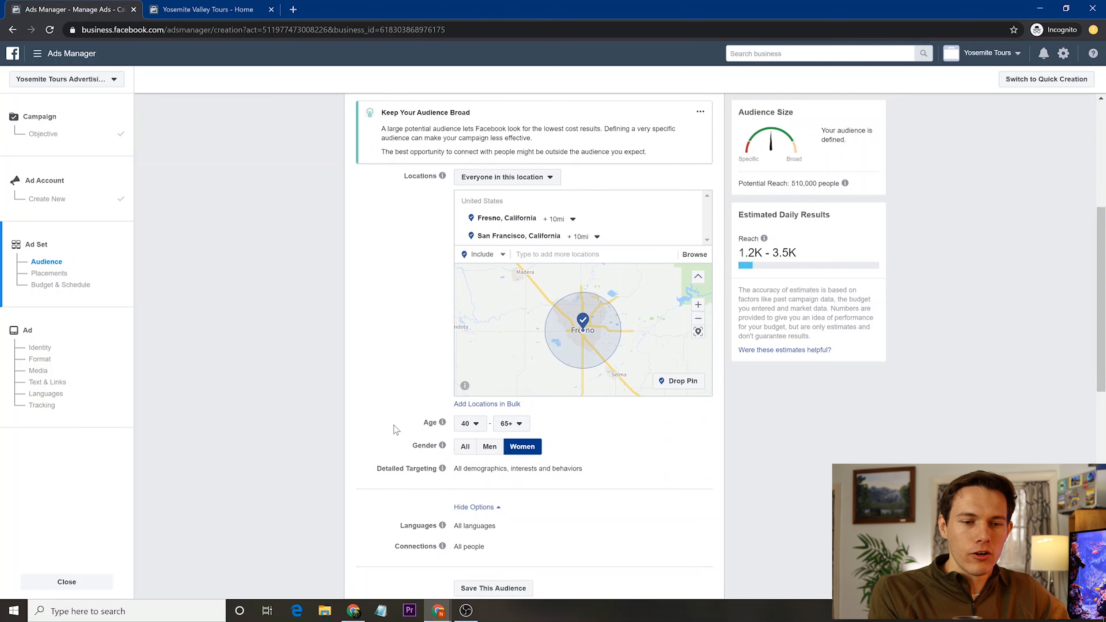
scroll(395, 430, up, 3)
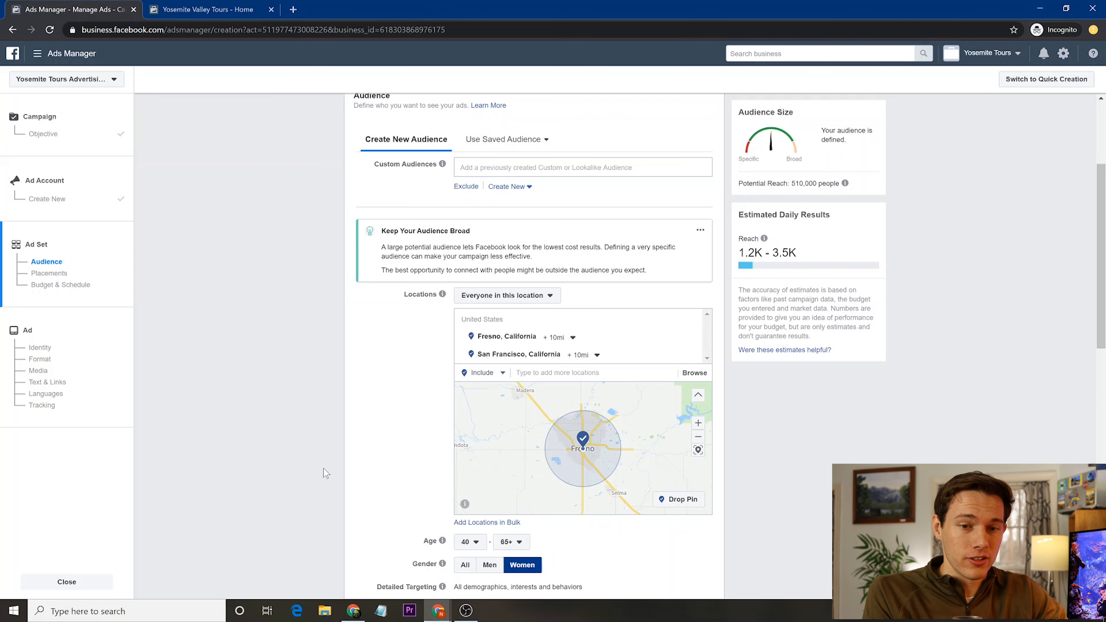
scroll(324, 470, down, 4)
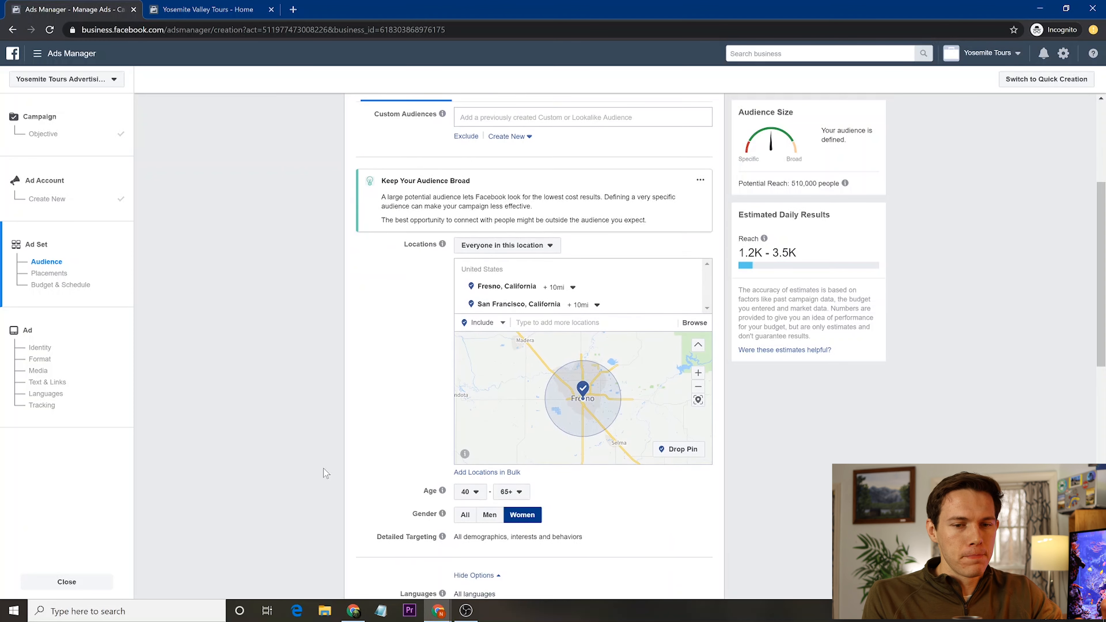
scroll(323, 469, down, 4)
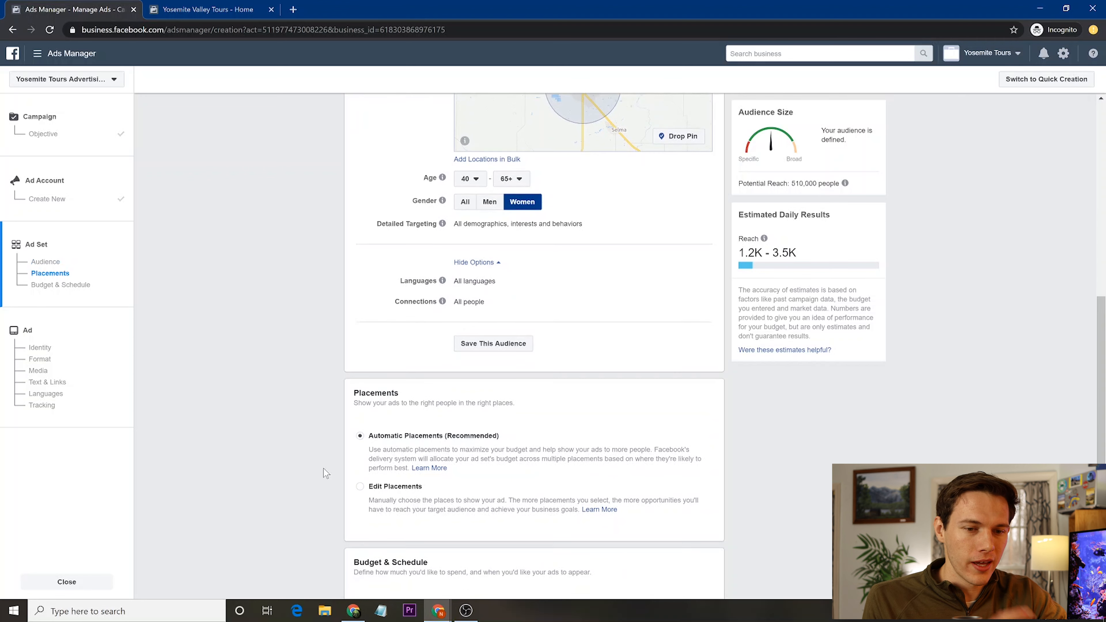
scroll(323, 467, down, 1)
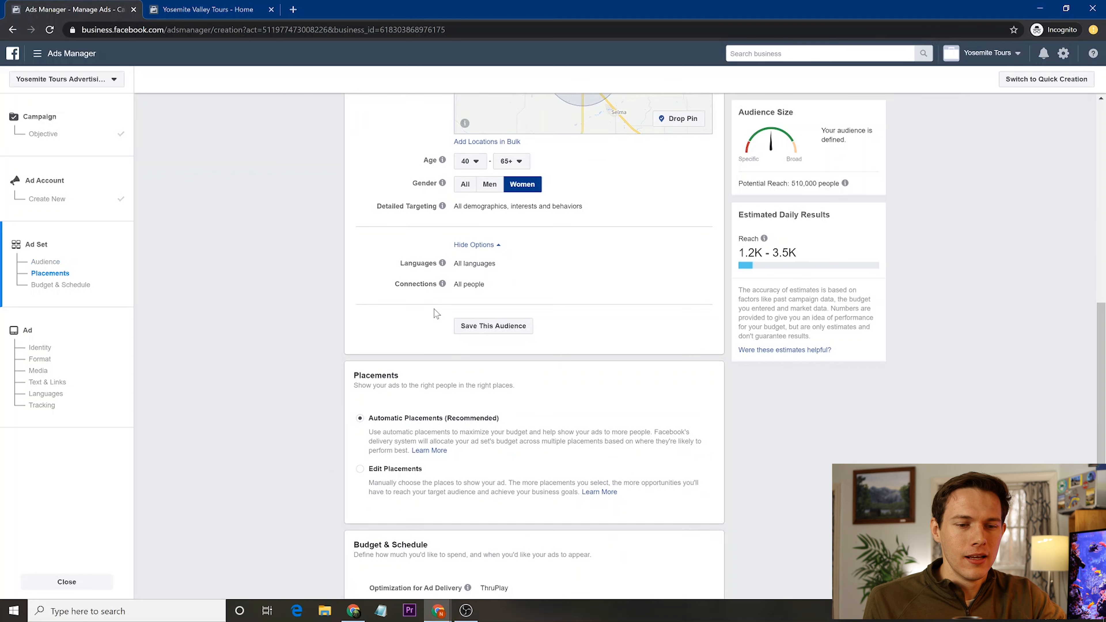
- Save the current audience under the name 'Yosemite Tours Advertising'
click(502, 328)
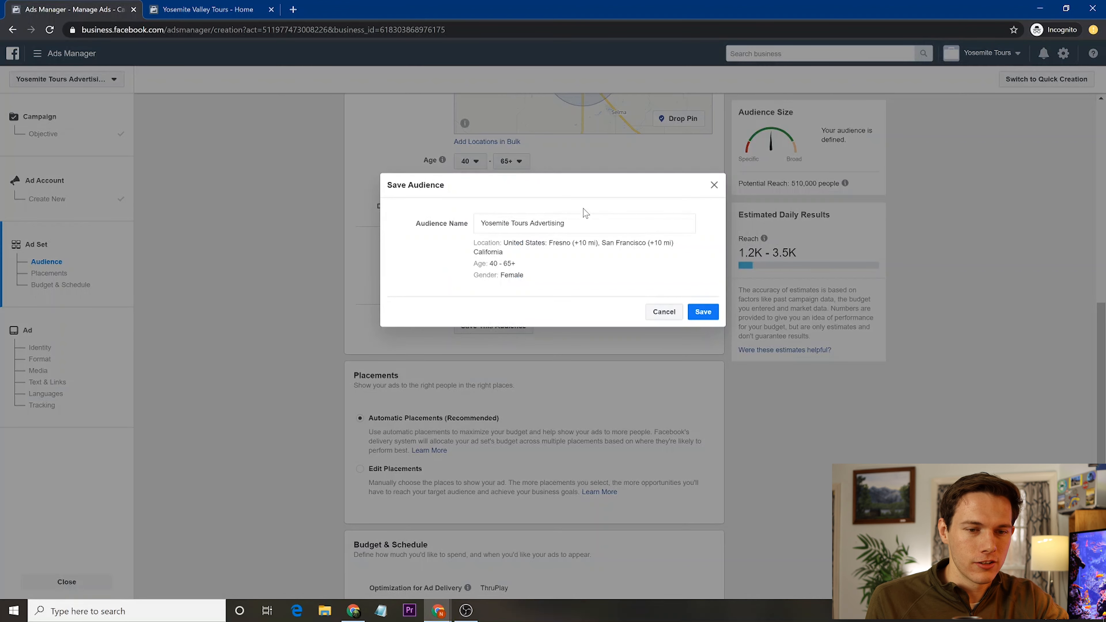
click(708, 311)
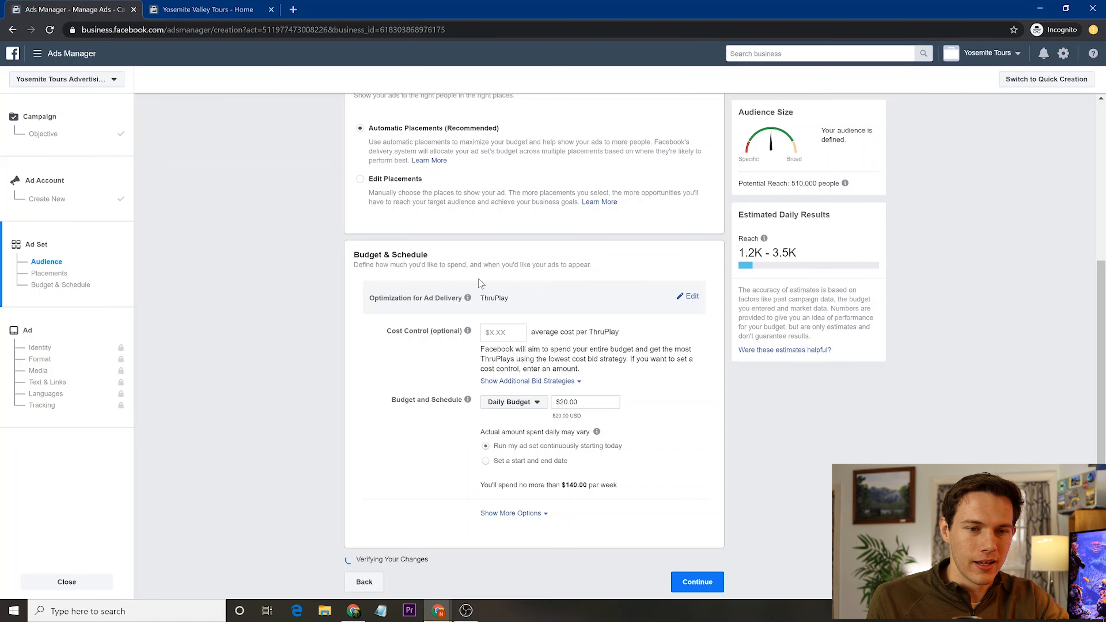
scroll(397, 243, up, 4)
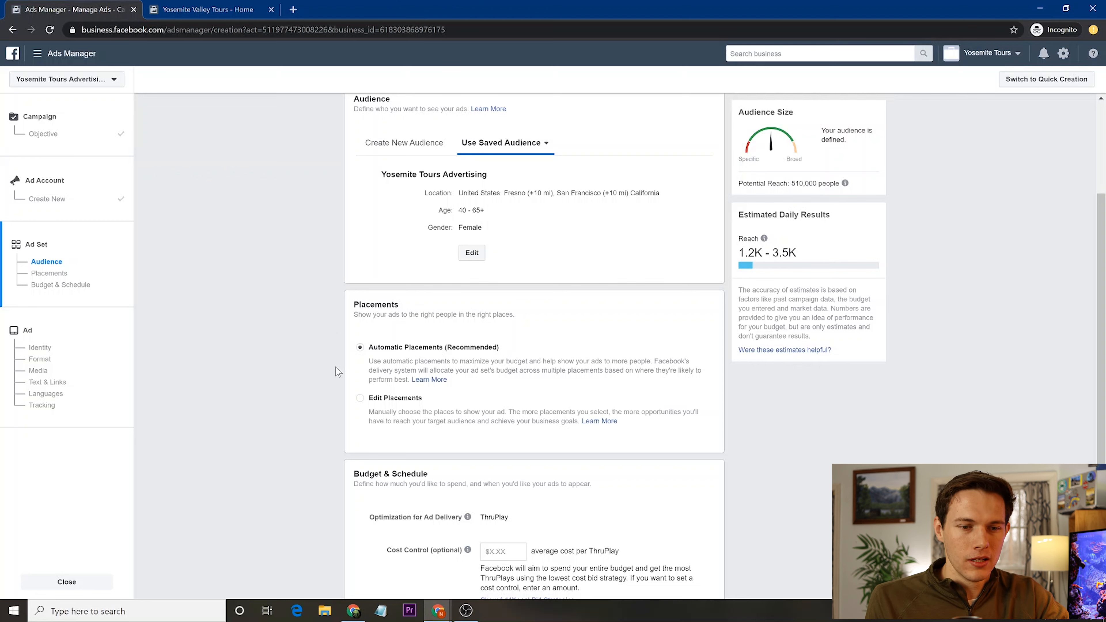
- Choose Edit Placements and uncheck Audience Network and Instagram, keeping Facebook as the only platform
click(360, 398)
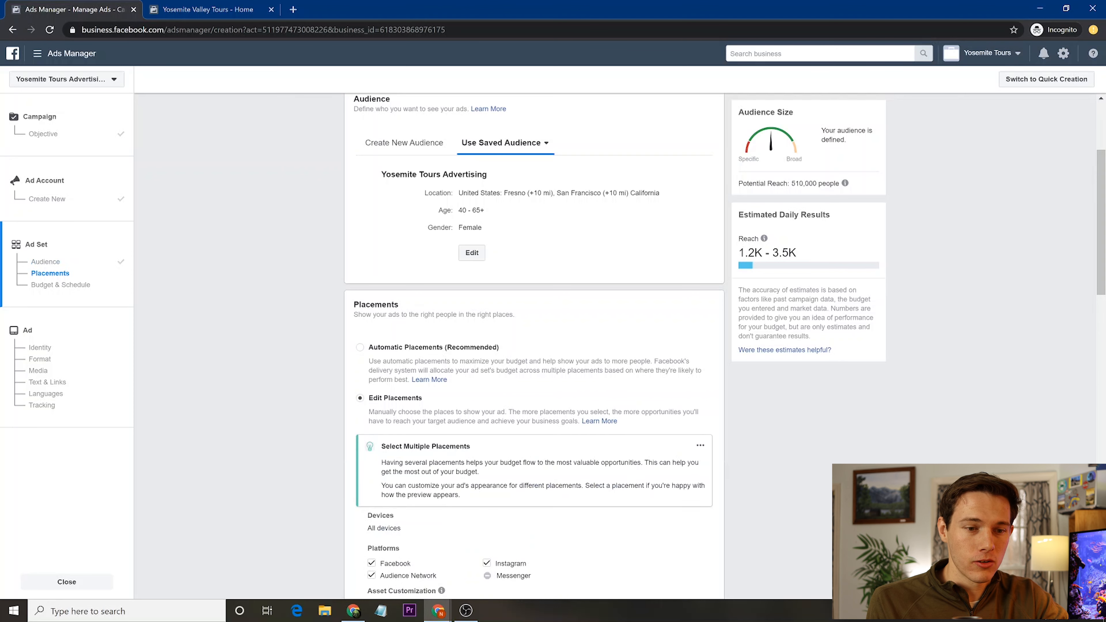
drag(492, 463, 517, 375)
click(493, 395)
scroll(493, 394, down, 1)
scroll(494, 396, down, 5)
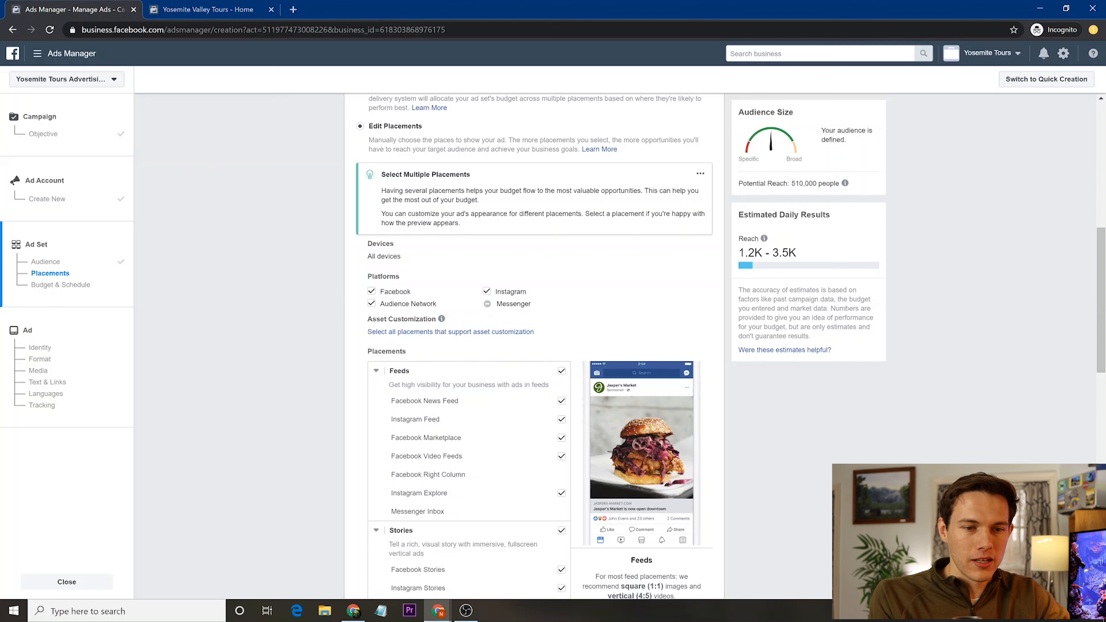
click(371, 303)
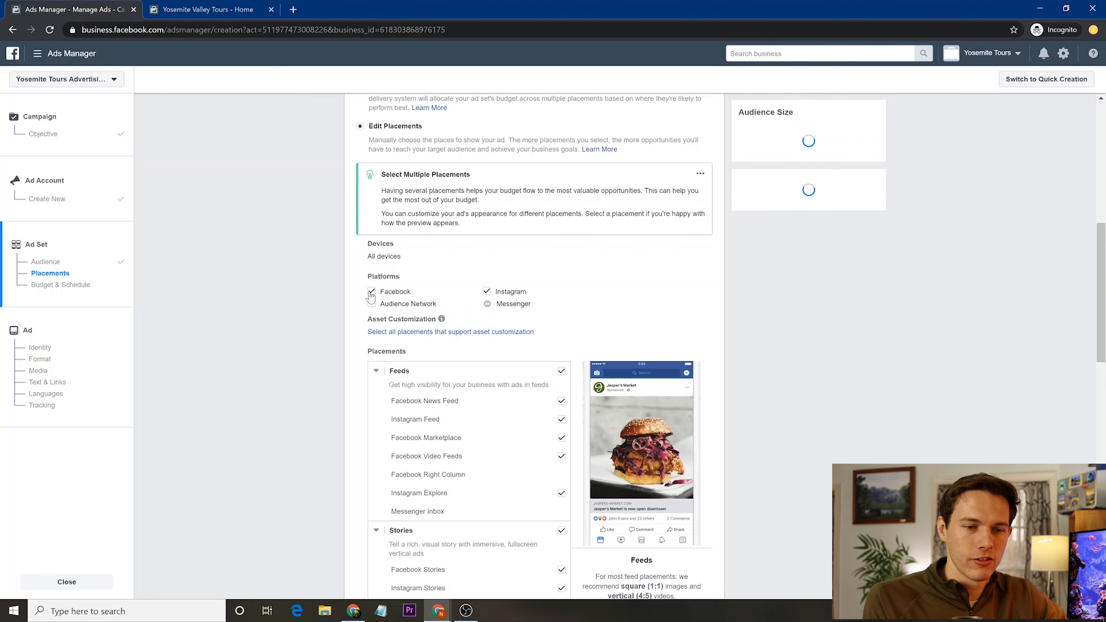
click(487, 291)
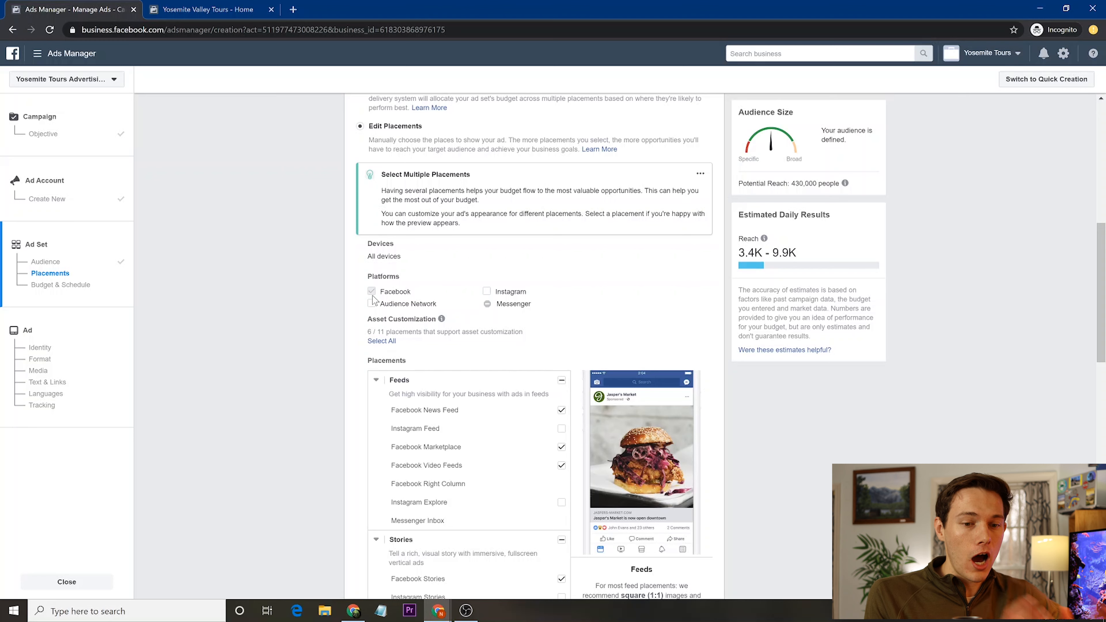
scroll(304, 405, down, 2)
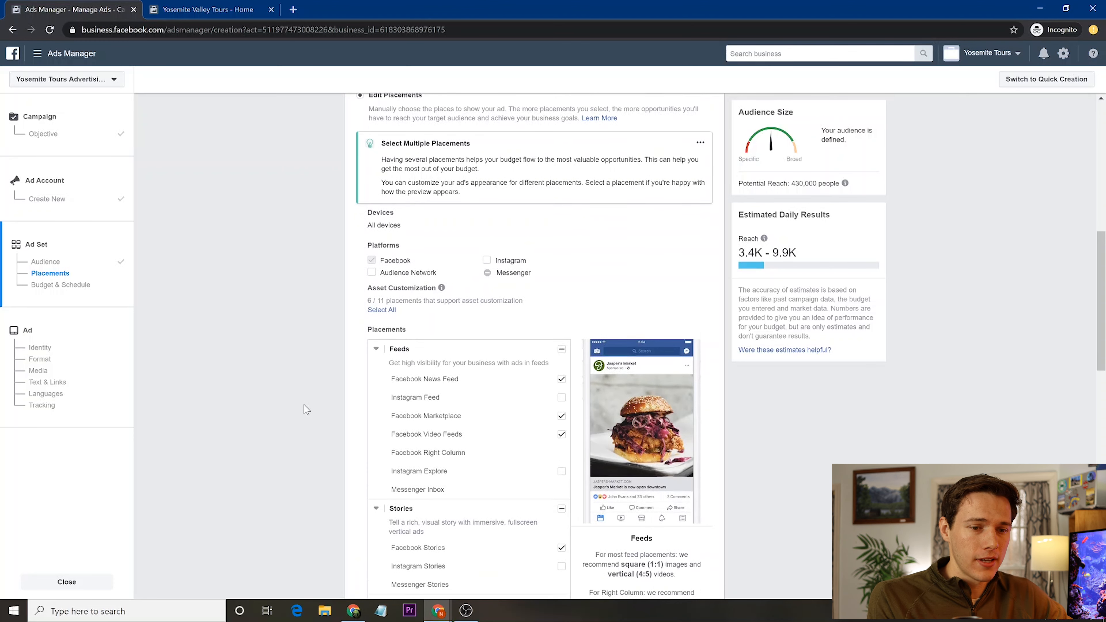
scroll(461, 479, down, 3)
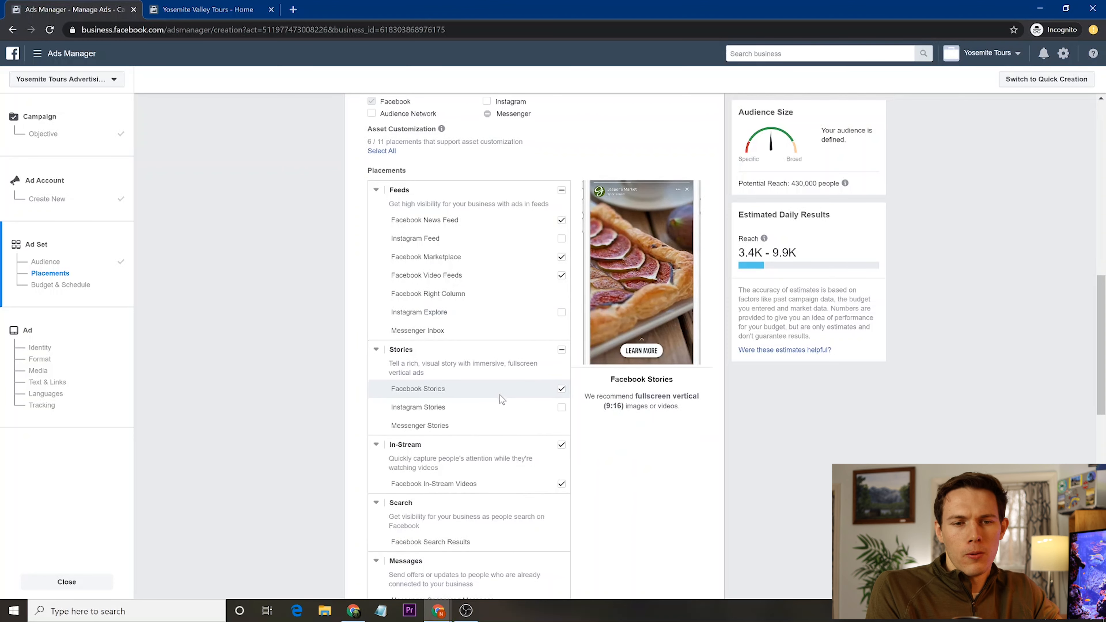
- Uncheck Facebook Stories, In-Stream Videos and Facebook Instant Articles in the Placements list
scroll(500, 398, down, 1)
click(561, 330)
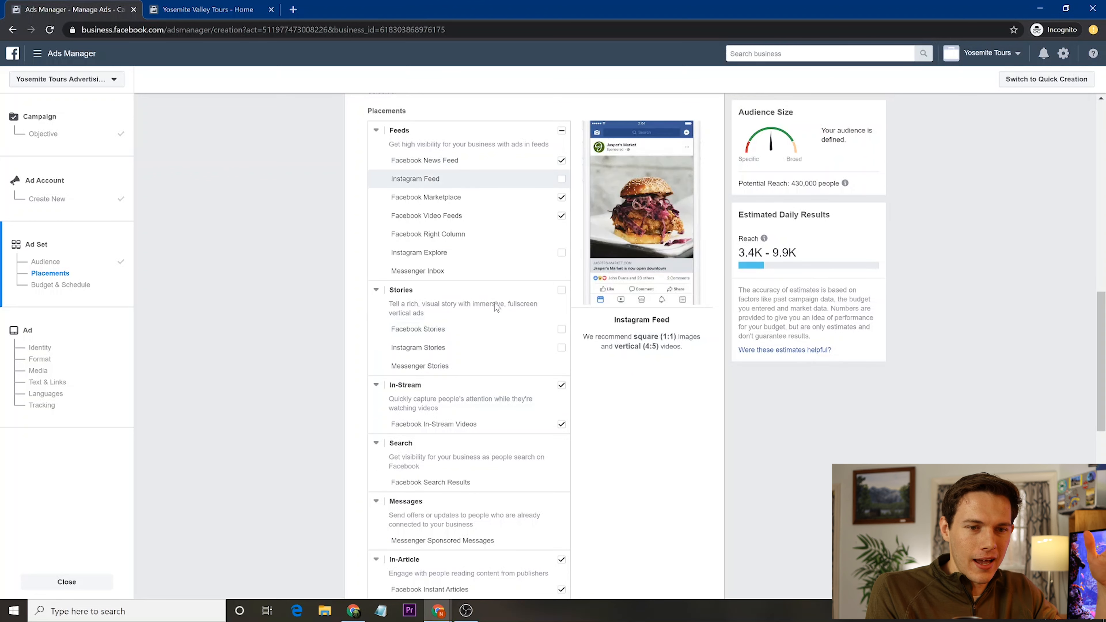
scroll(484, 346, down, 1)
scroll(485, 345, down, 1)
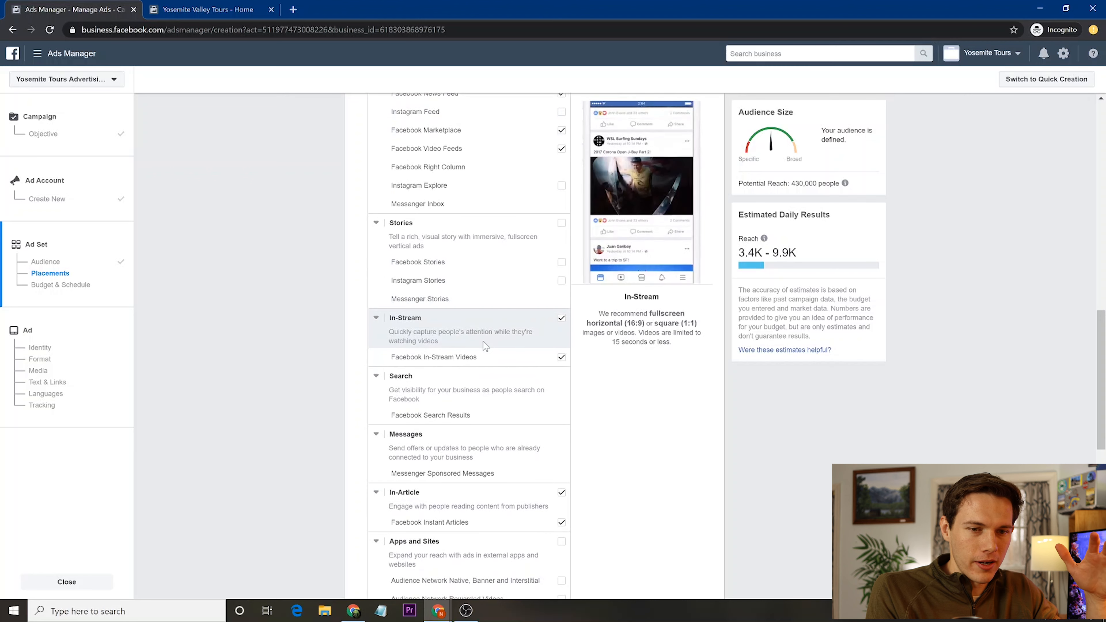
click(561, 320)
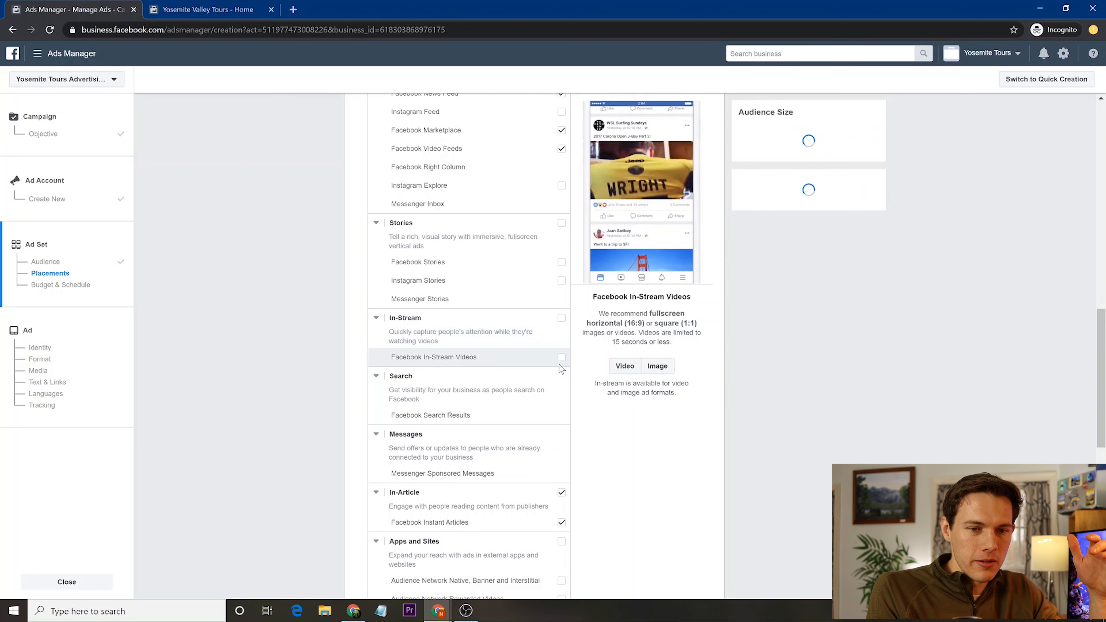
click(562, 319)
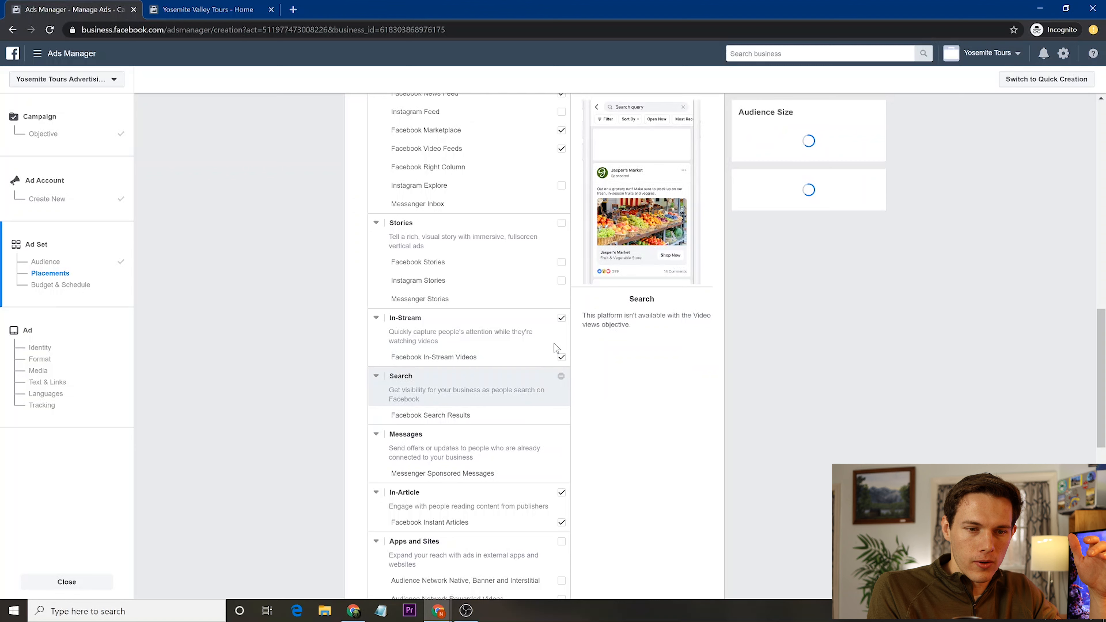
click(562, 318)
scroll(561, 305, down, 5)
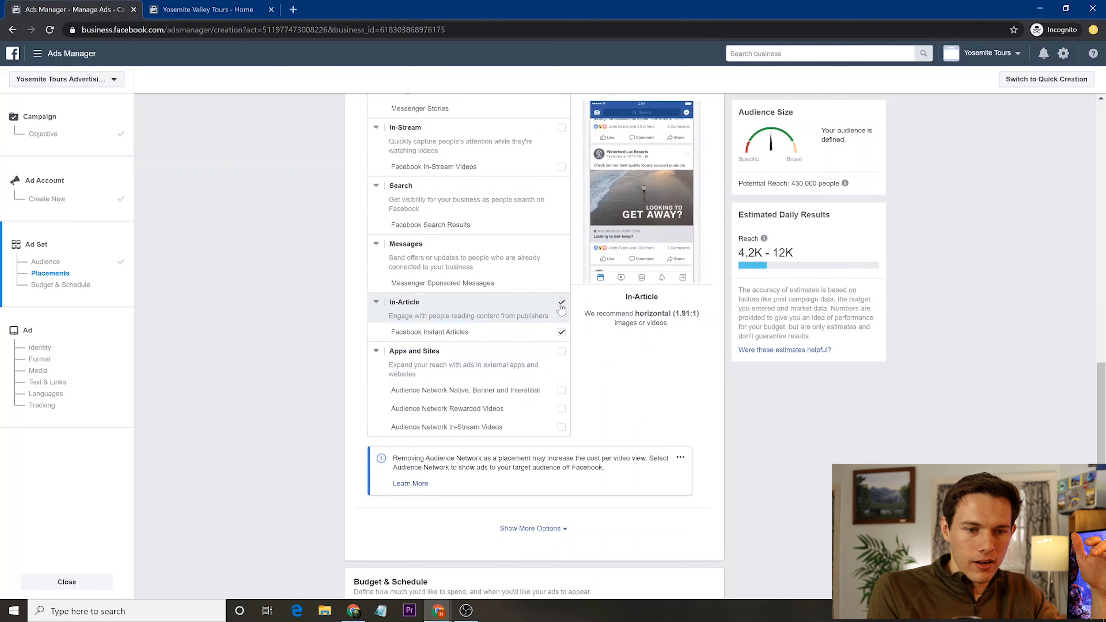
click(561, 333)
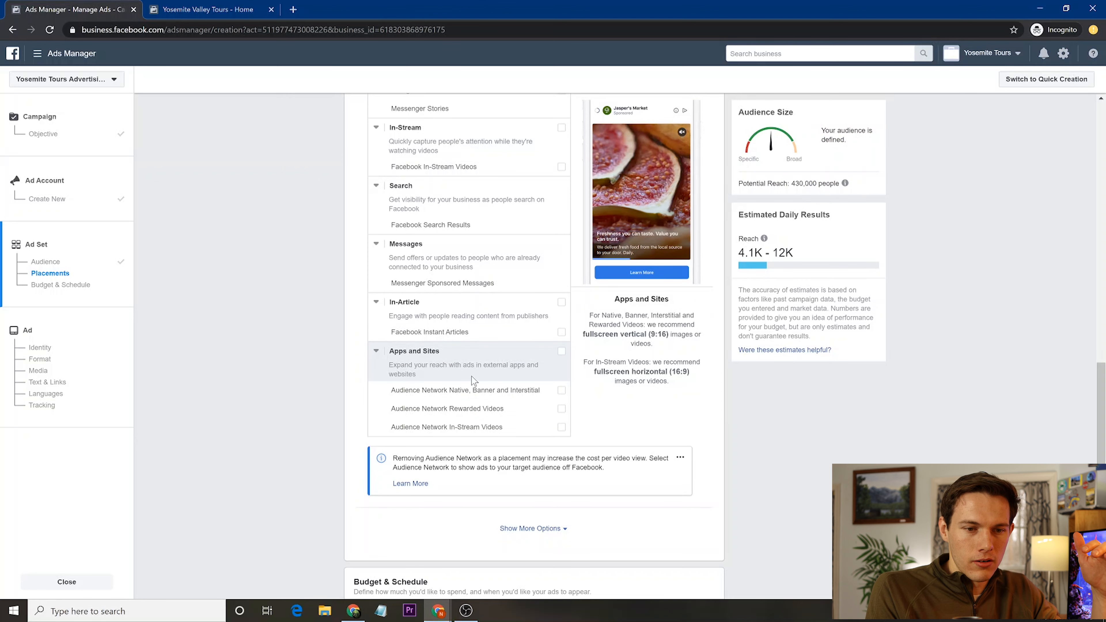
scroll(473, 380, down, 2)
scroll(473, 381, up, 6)
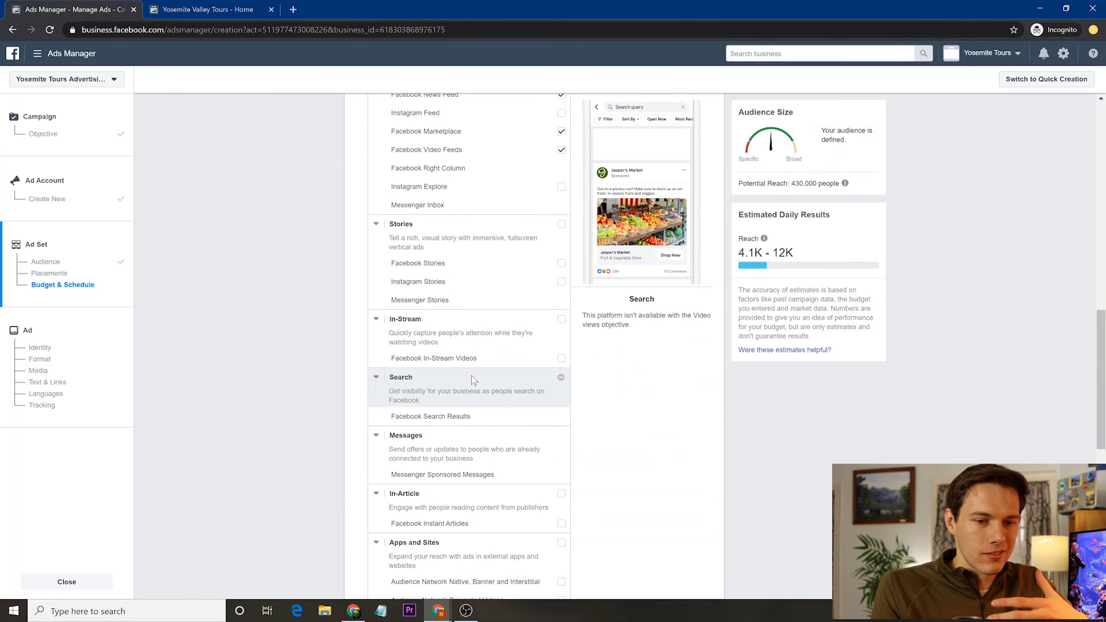
scroll(507, 535, down, 5)
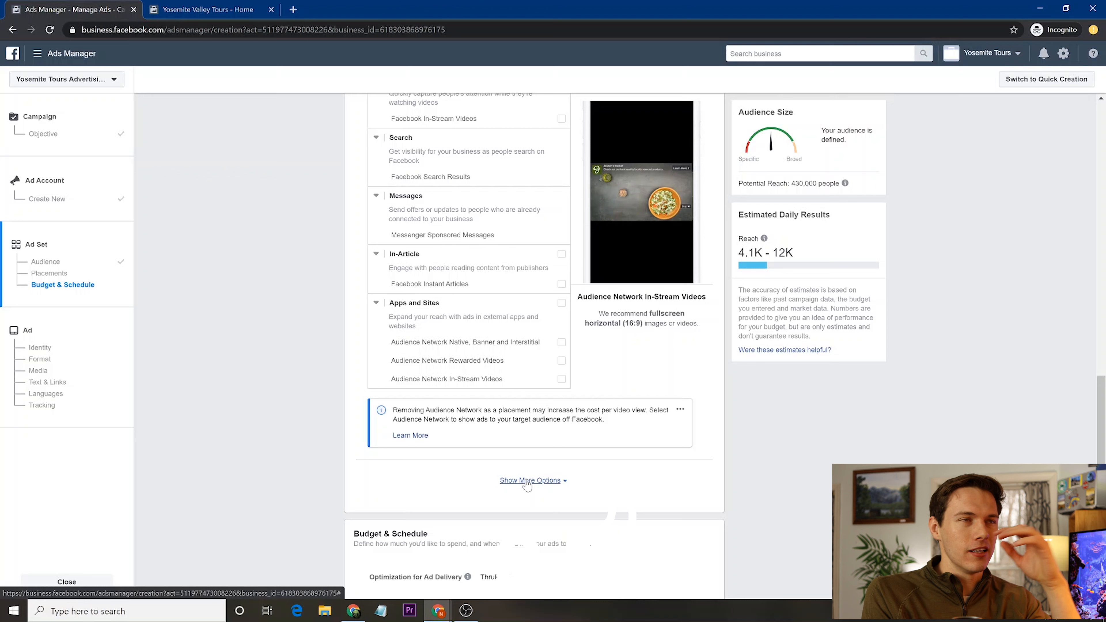
- In mobile device settings, keep All Mobile Devices and tick 'Only when connected to Wi-Fi'
click(526, 480)
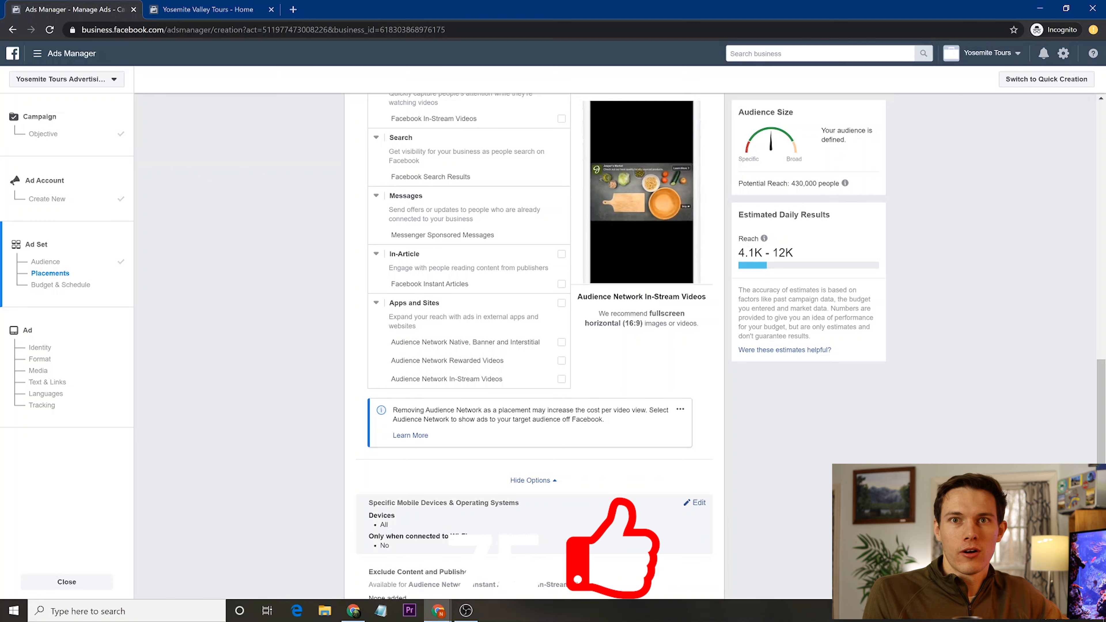
scroll(411, 507, down, 1)
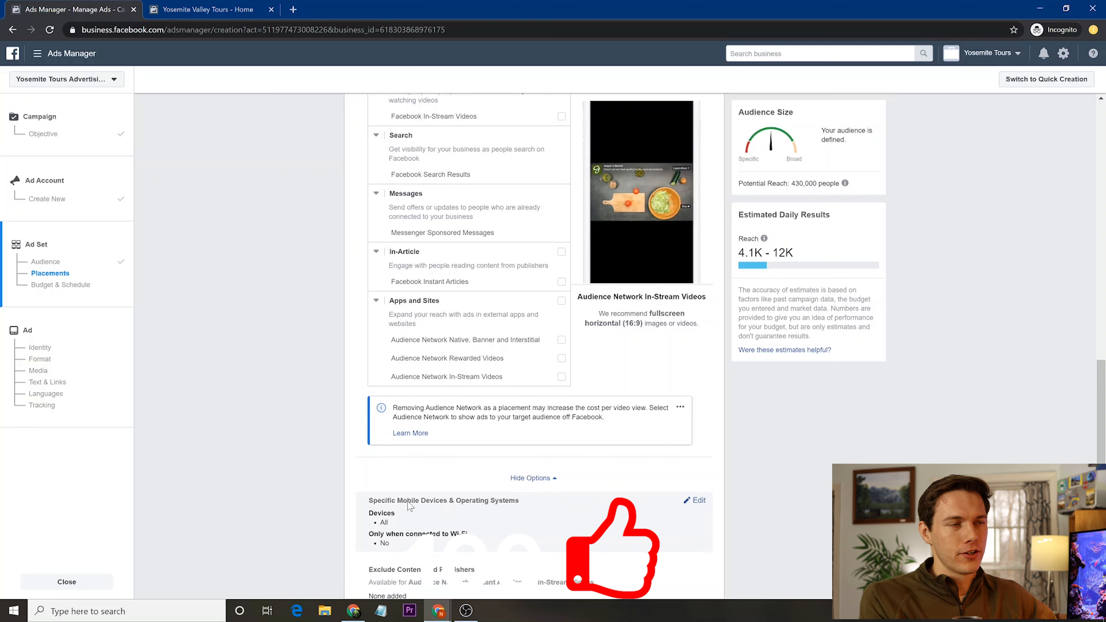
scroll(411, 507, down, 2)
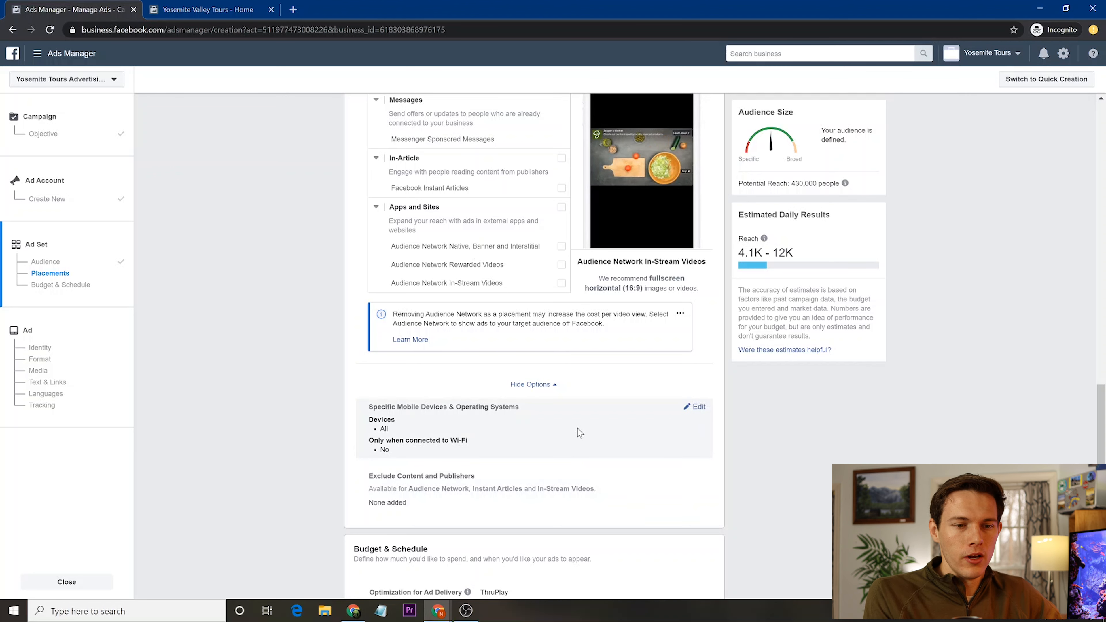
click(698, 408)
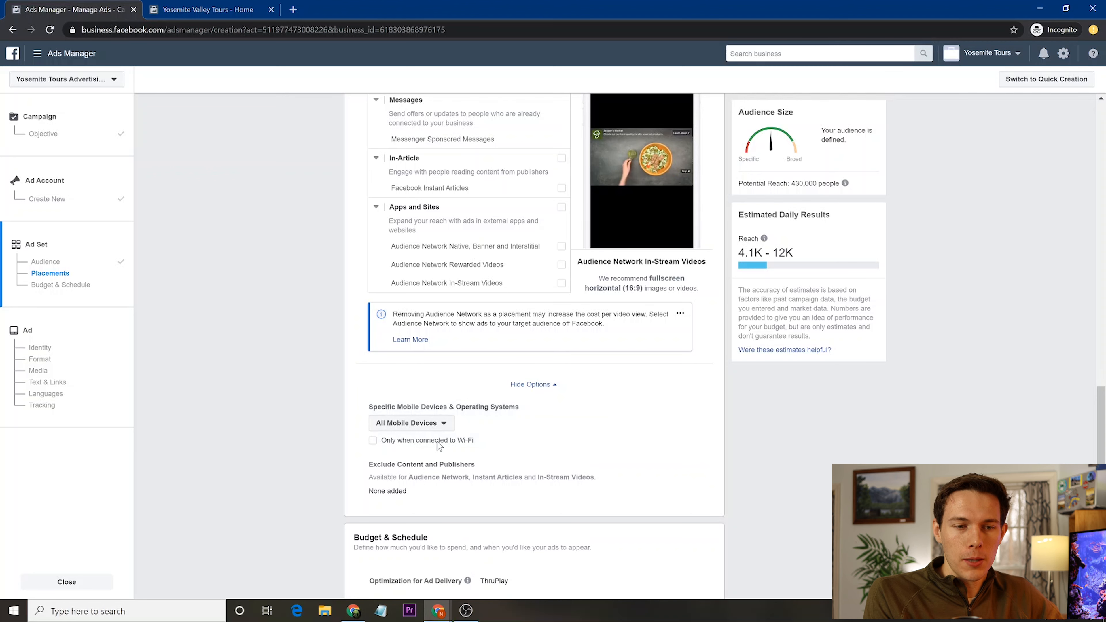
click(426, 431)
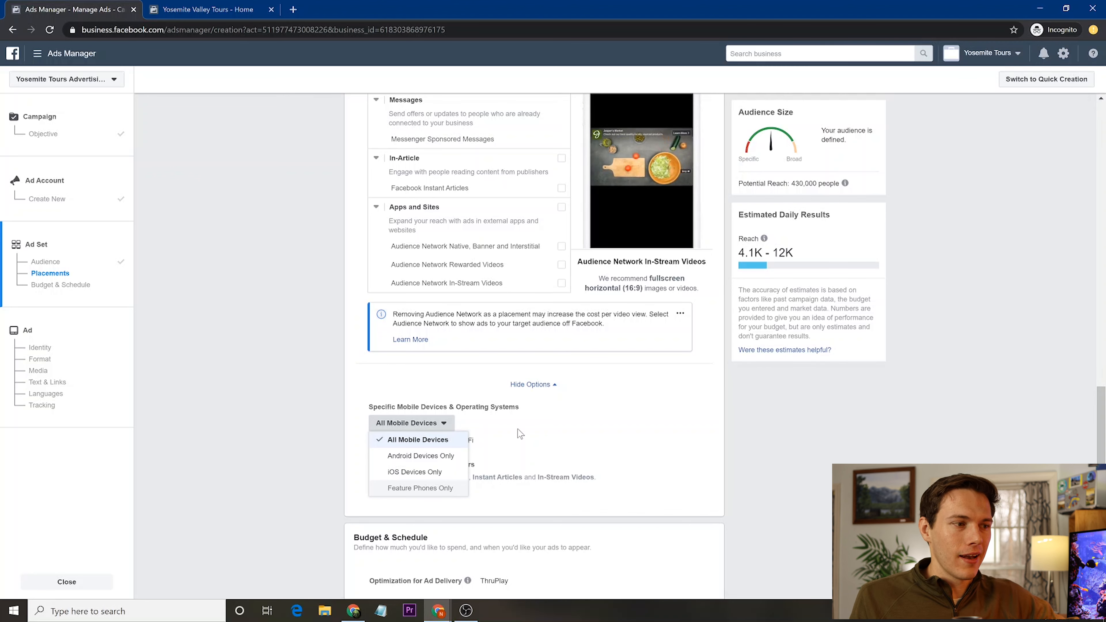
click(476, 421)
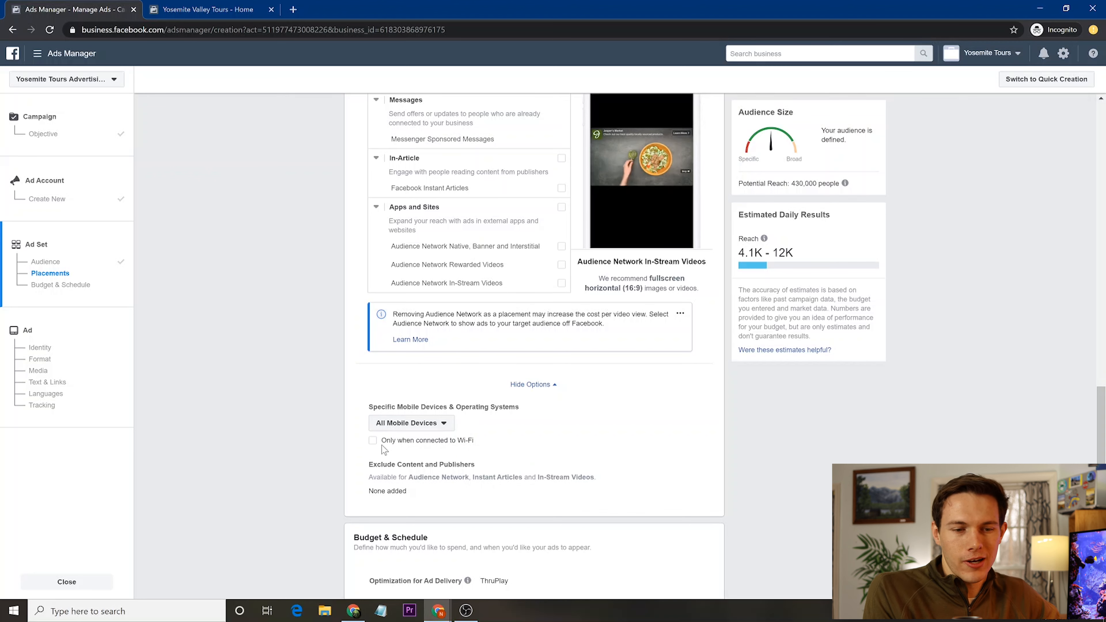
click(373, 442)
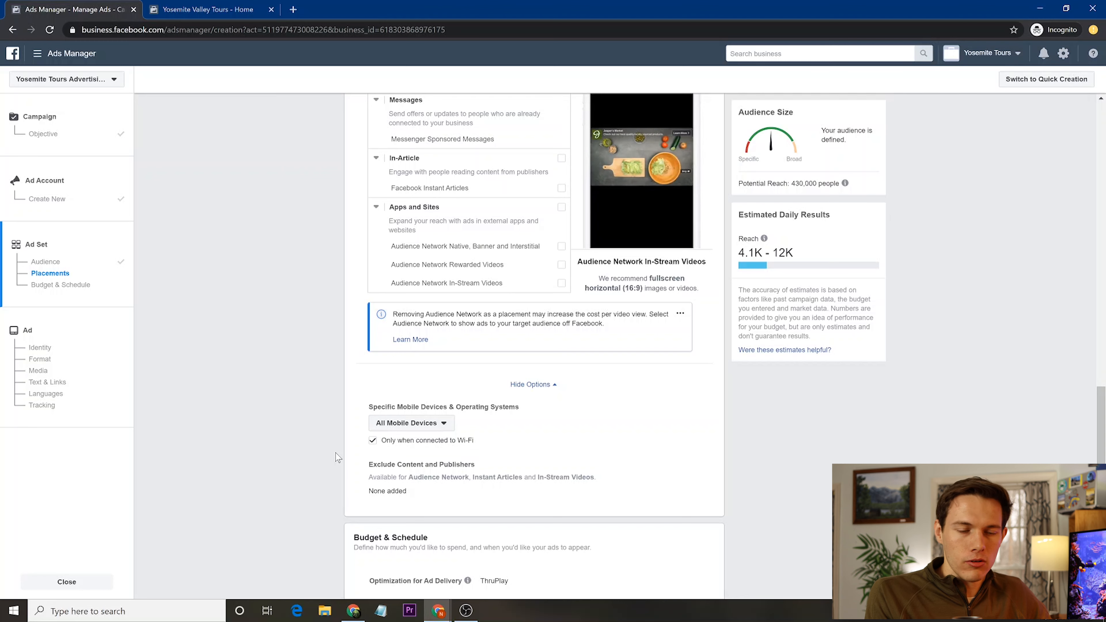
- Replace the $20.00 daily budget with $7.00
scroll(336, 455, down, 5)
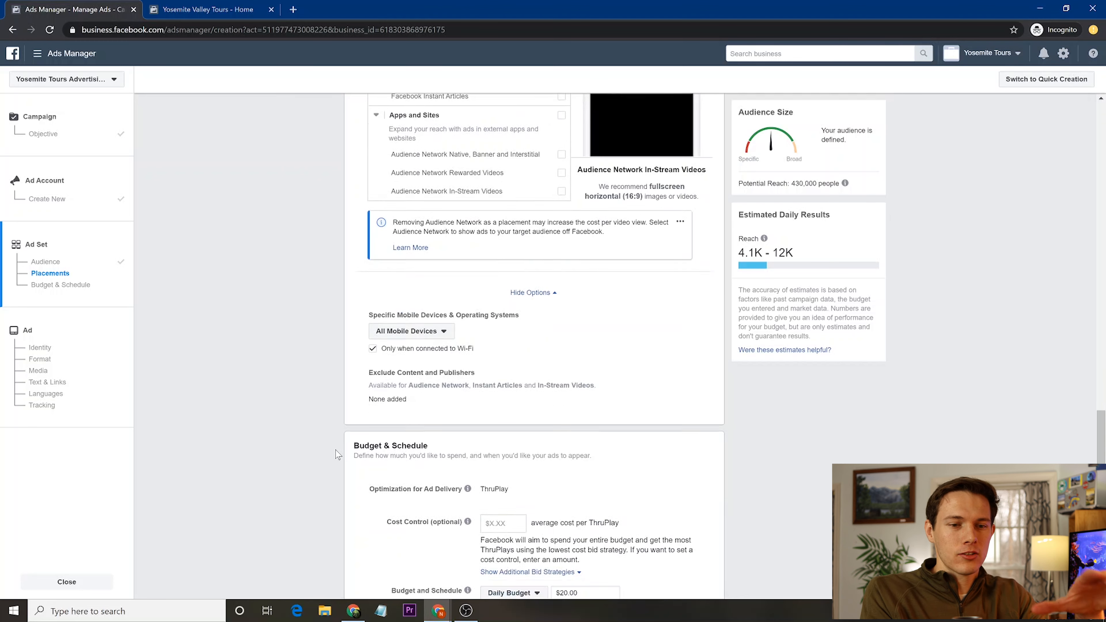
scroll(336, 456, down, 2)
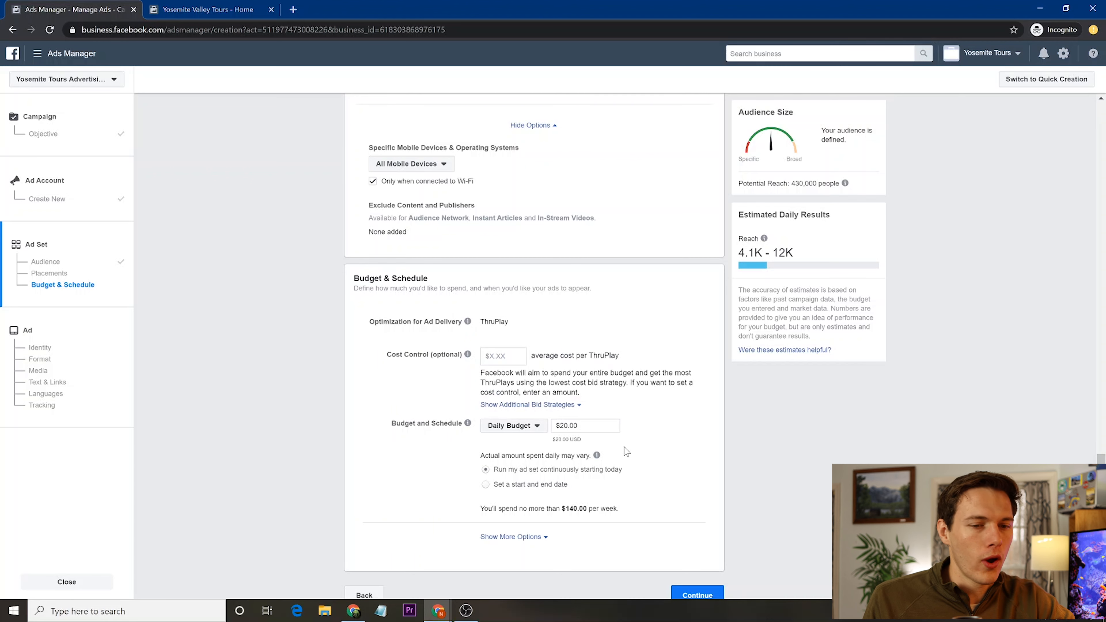
drag(583, 426, 538, 440)
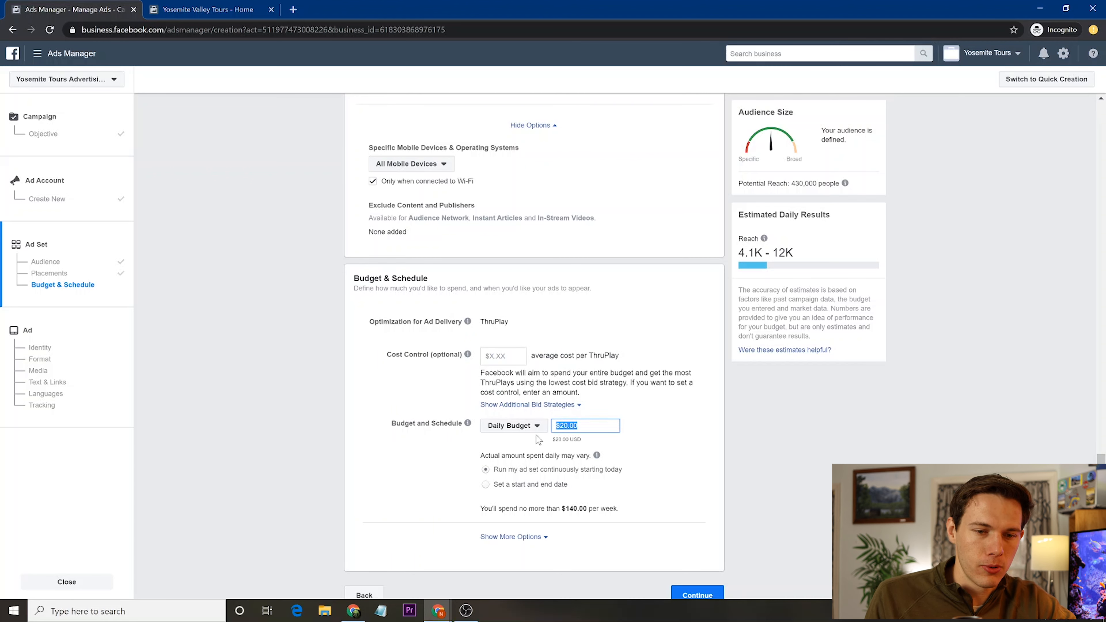
text(7)
click(422, 468)
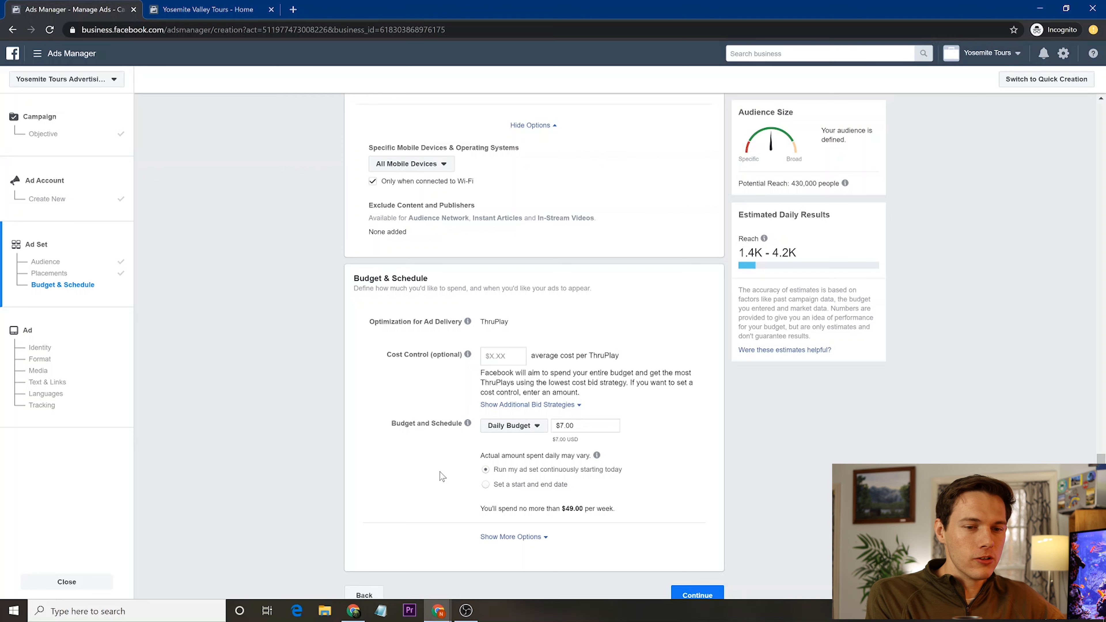
scroll(441, 478, down, 1)
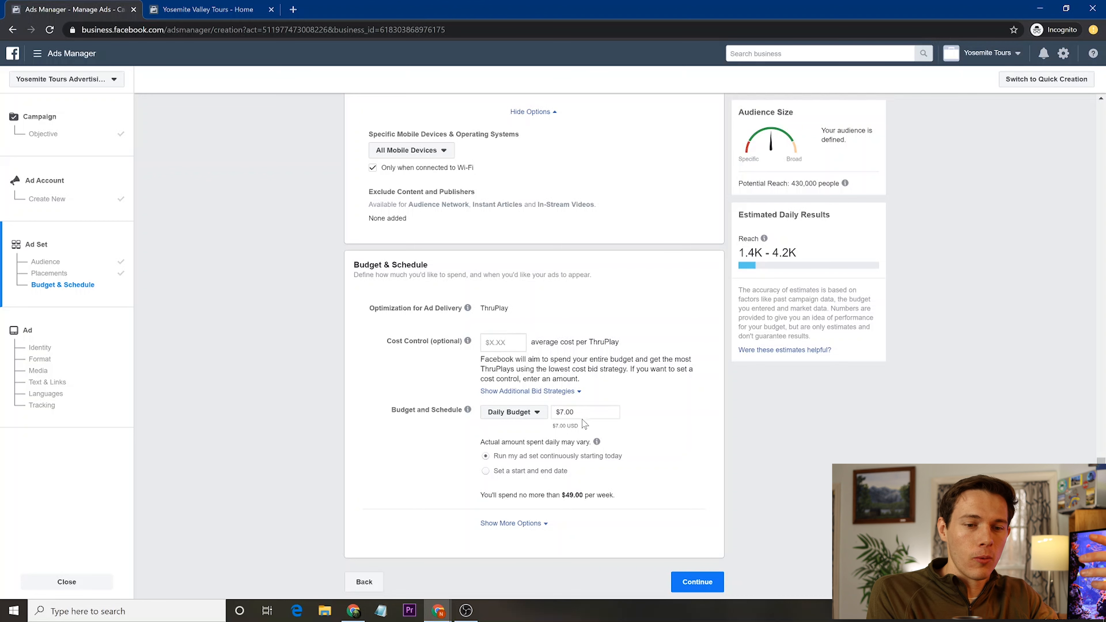
- Choose 'Set a start and end date' and set the end date to January 7, 2020
click(486, 471)
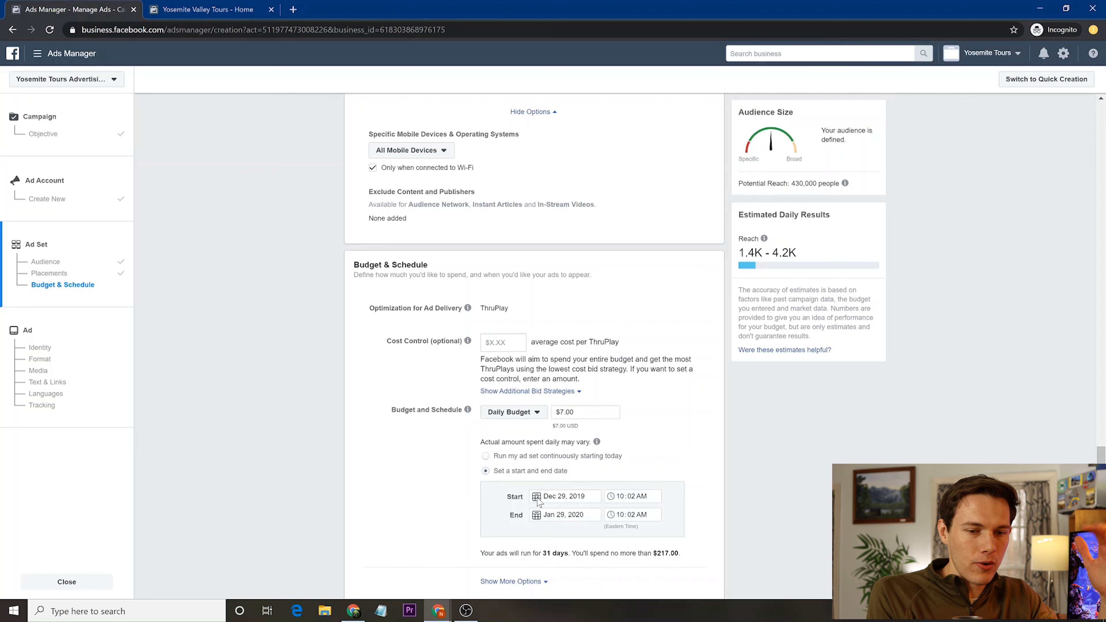
click(537, 517)
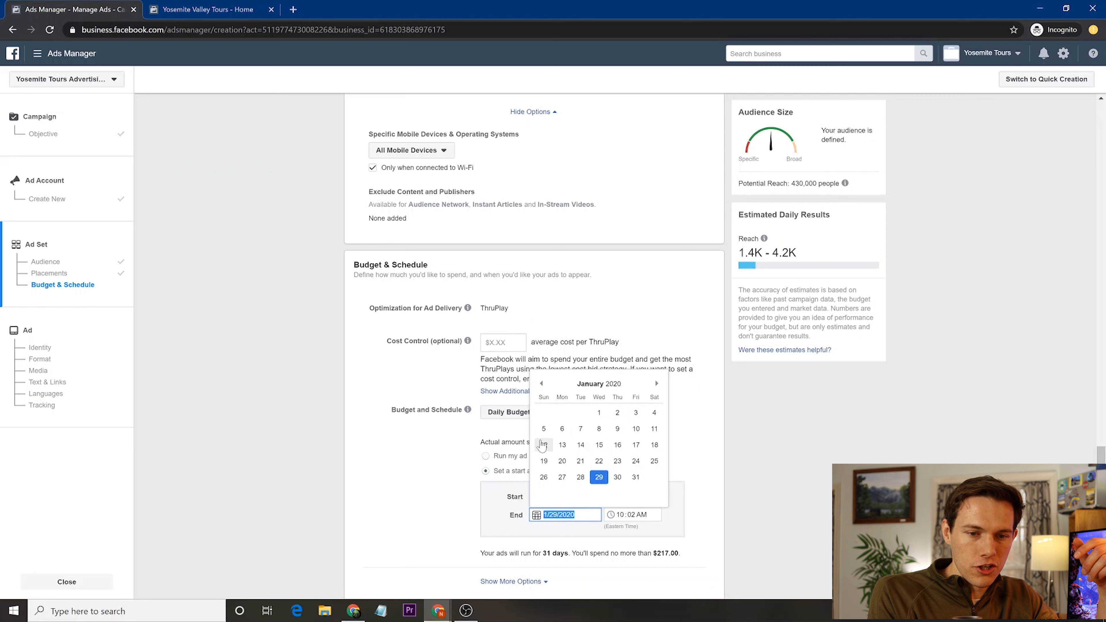
click(579, 430)
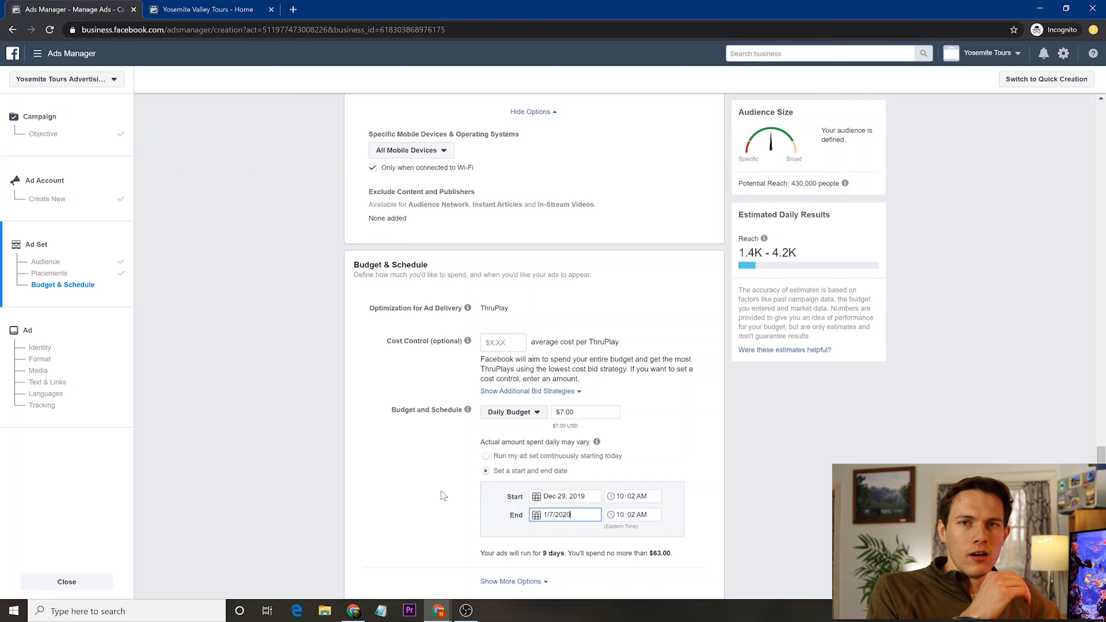
scroll(439, 490, down, 1)
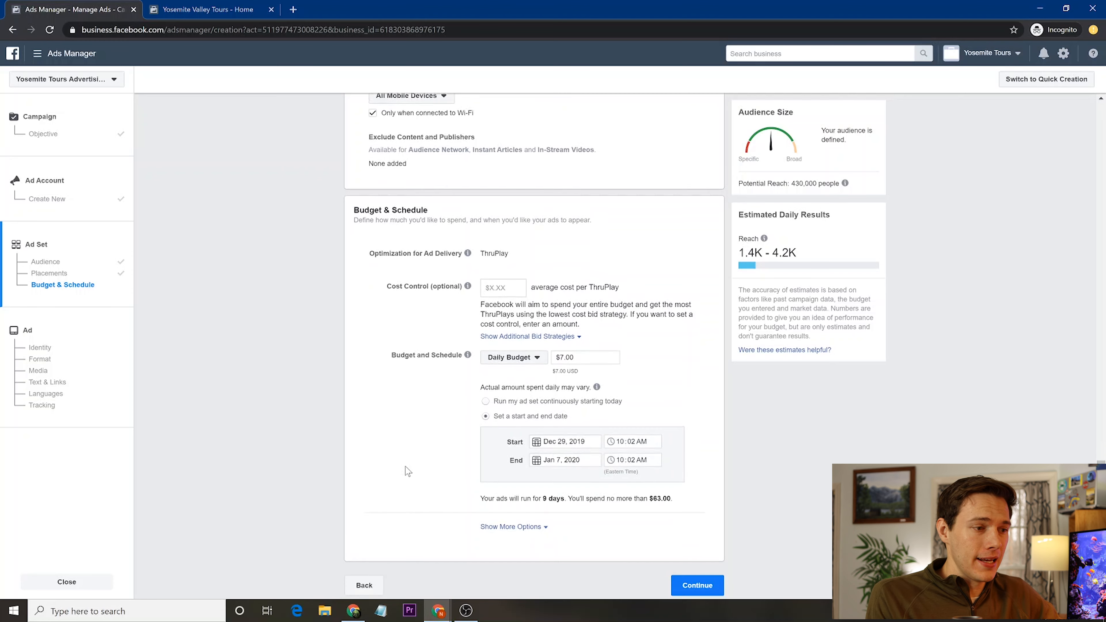
- Expand Show More Options and continue to the ad setup
click(540, 525)
scroll(548, 531, down, 2)
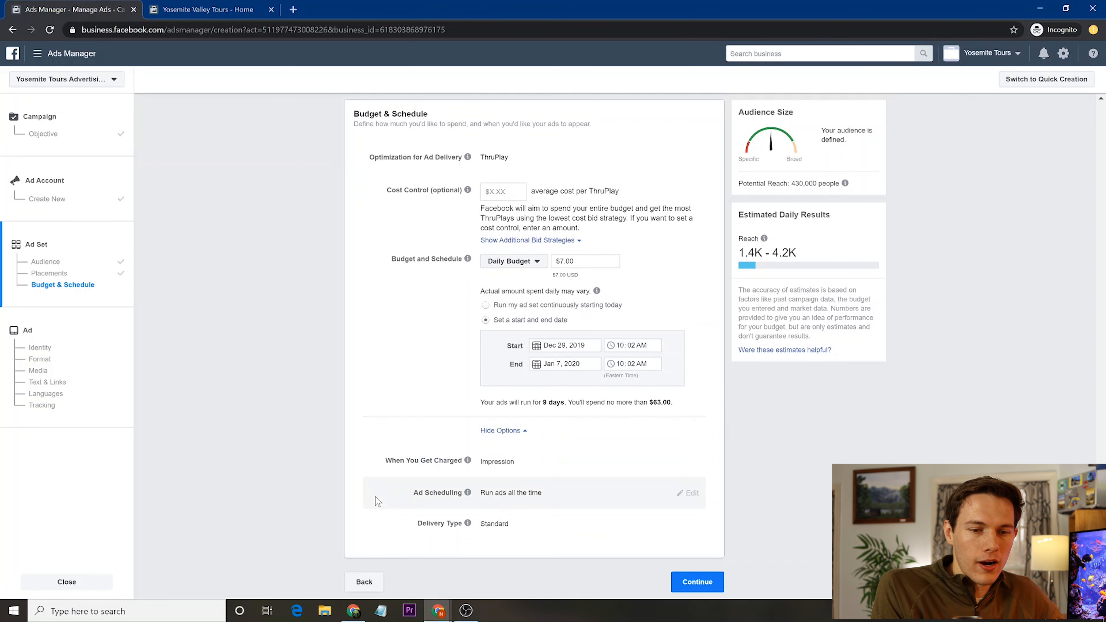
click(688, 583)
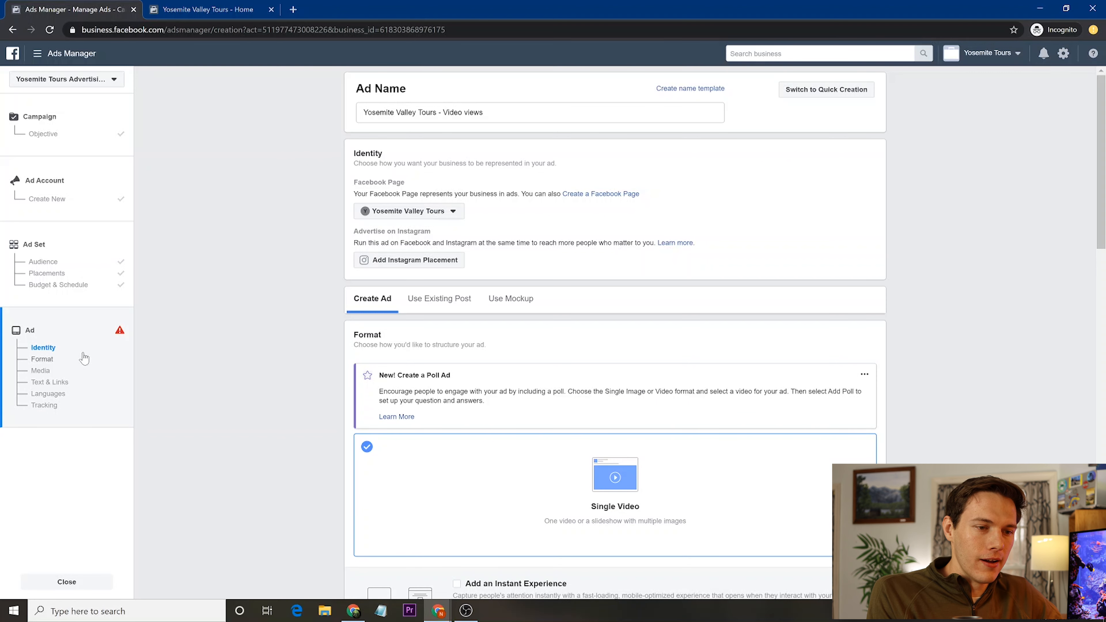
- Go back to the Yosemite Fans ad set's Audience section via the sidebar
click(38, 265)
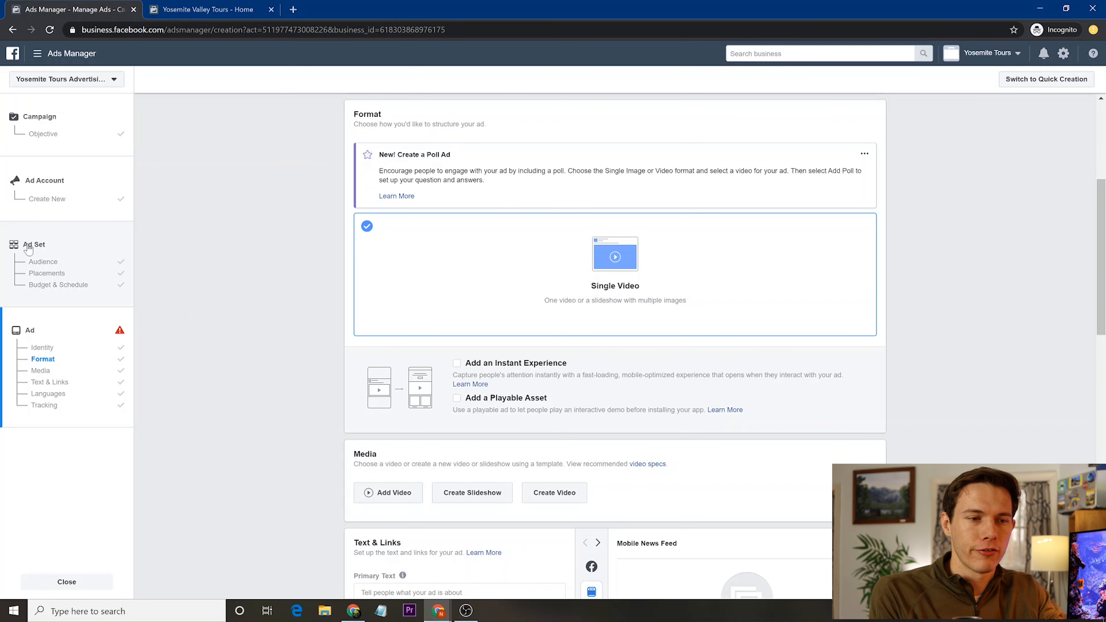
click(47, 264)
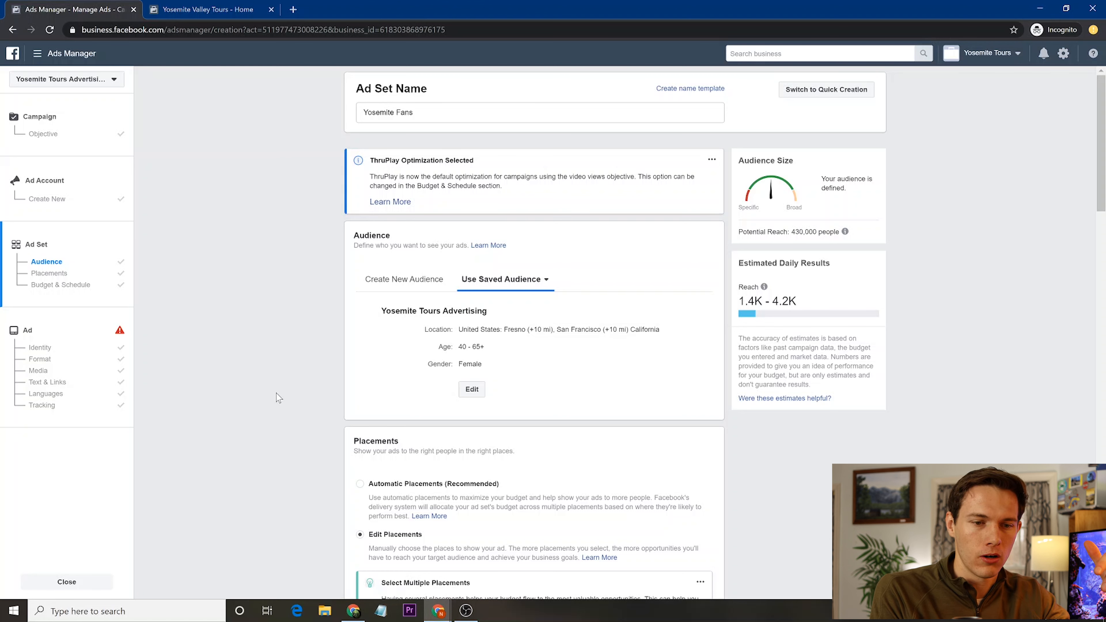
- Edit the saved audience so its locations target 'People traveling in this location'
click(473, 390)
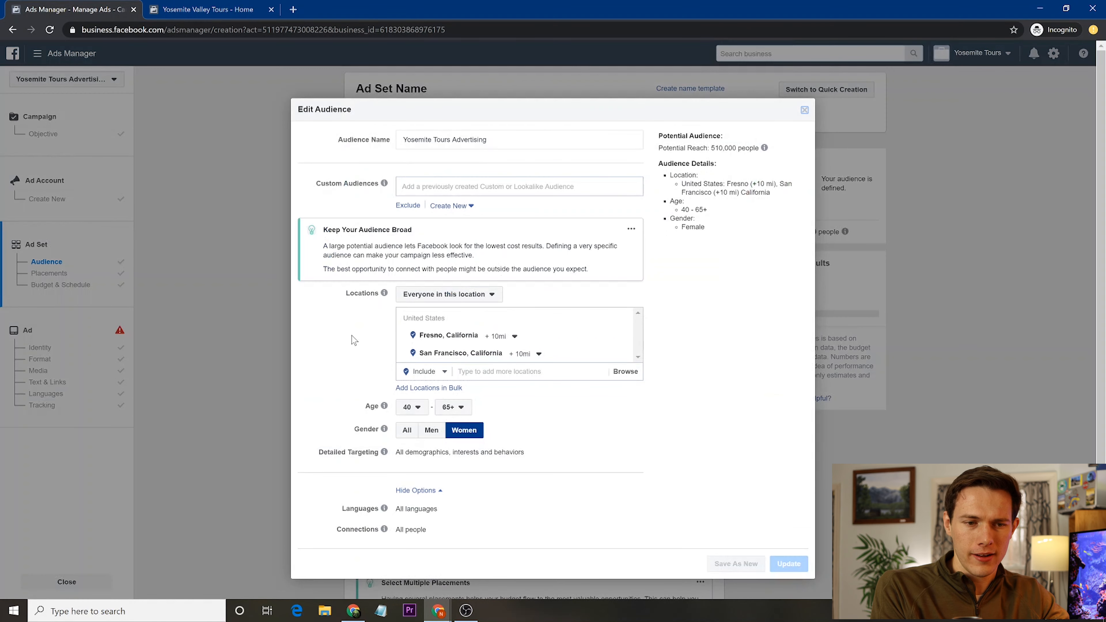
click(446, 296)
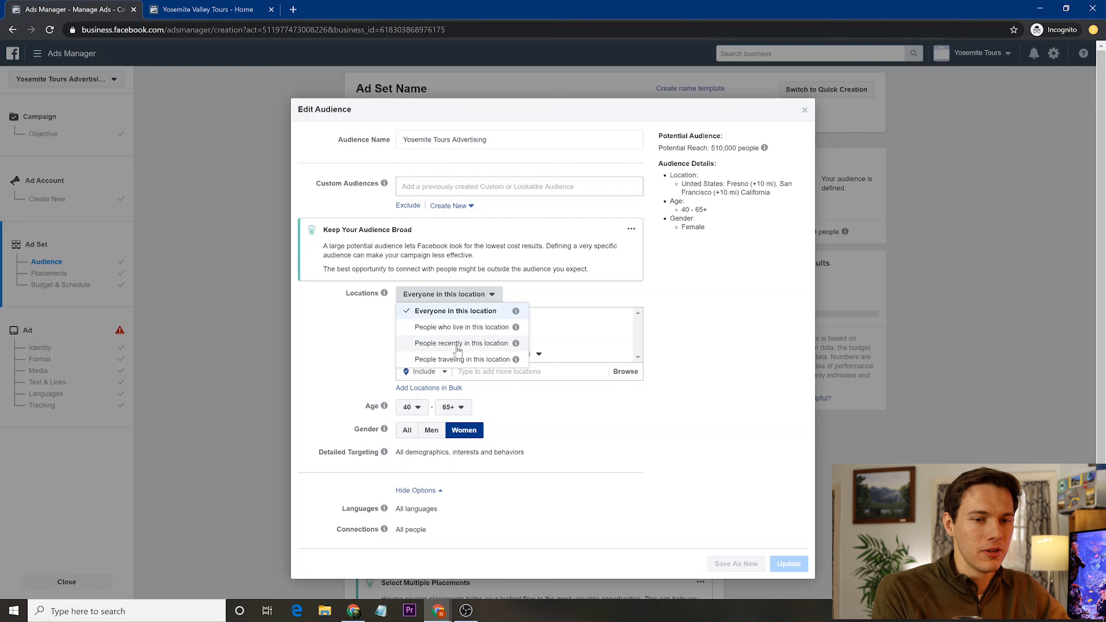
click(449, 360)
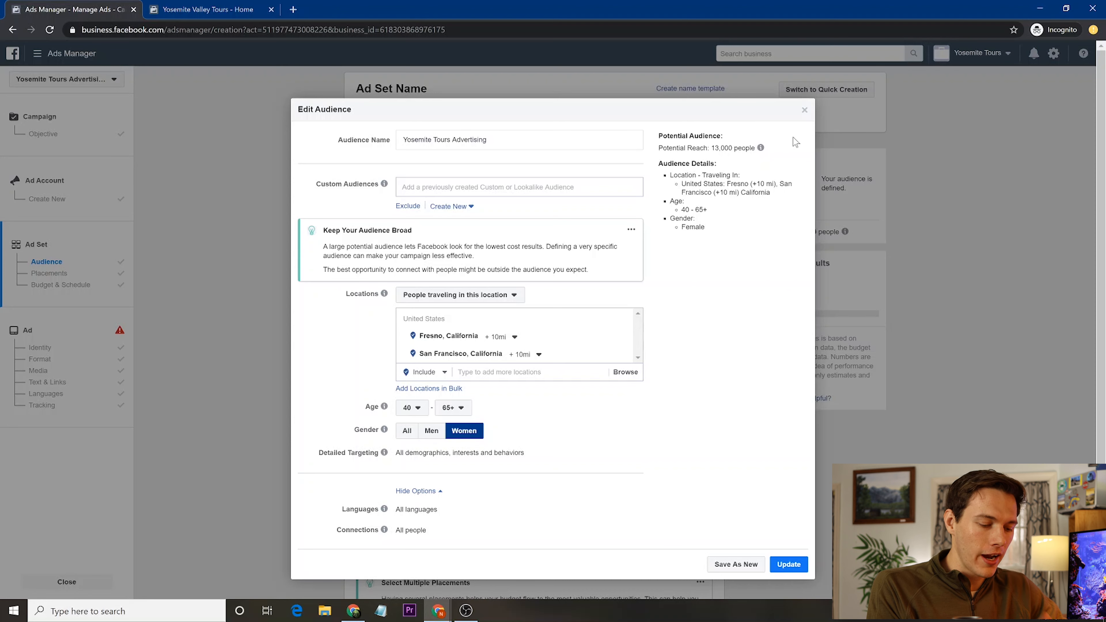
mouse_move(761, 149)
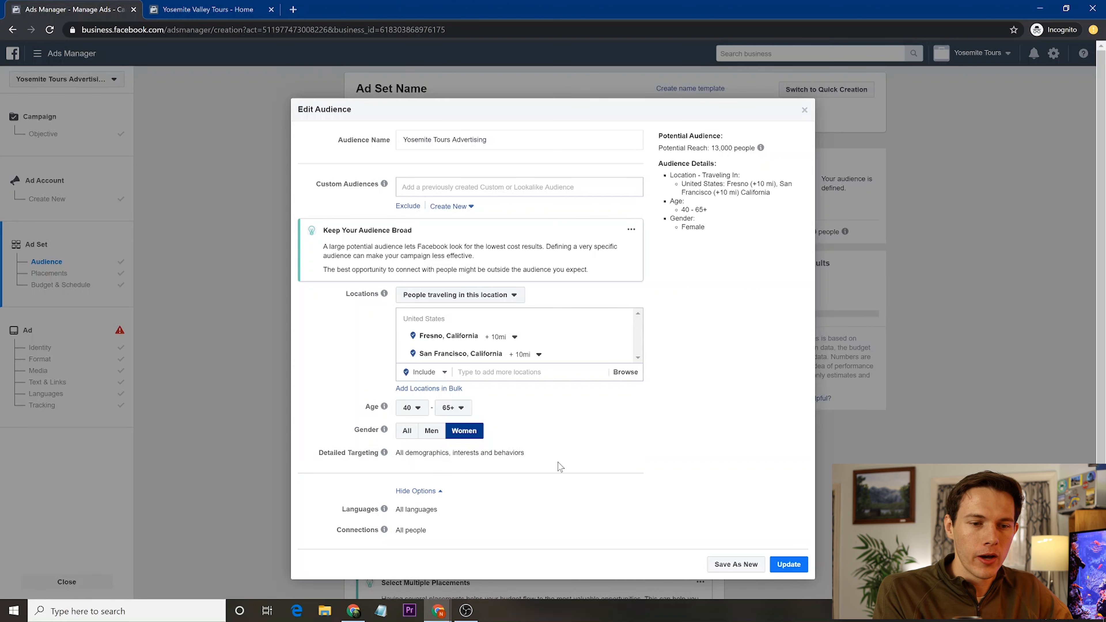
- Add Yosemite National Park employers to the audience's detailed targeting
click(630, 453)
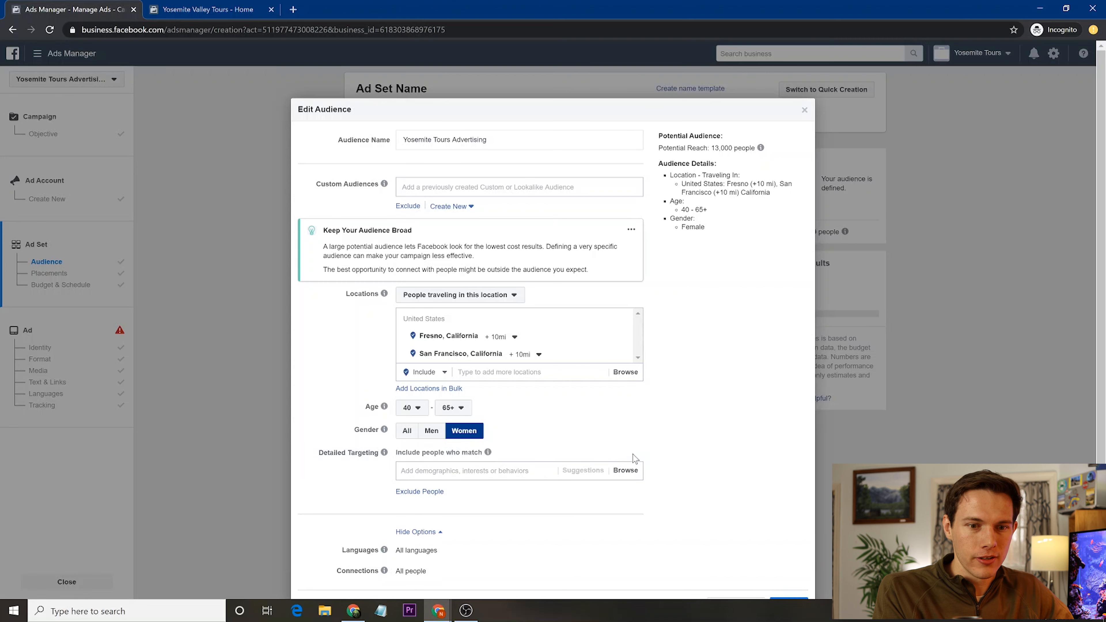
click(451, 476)
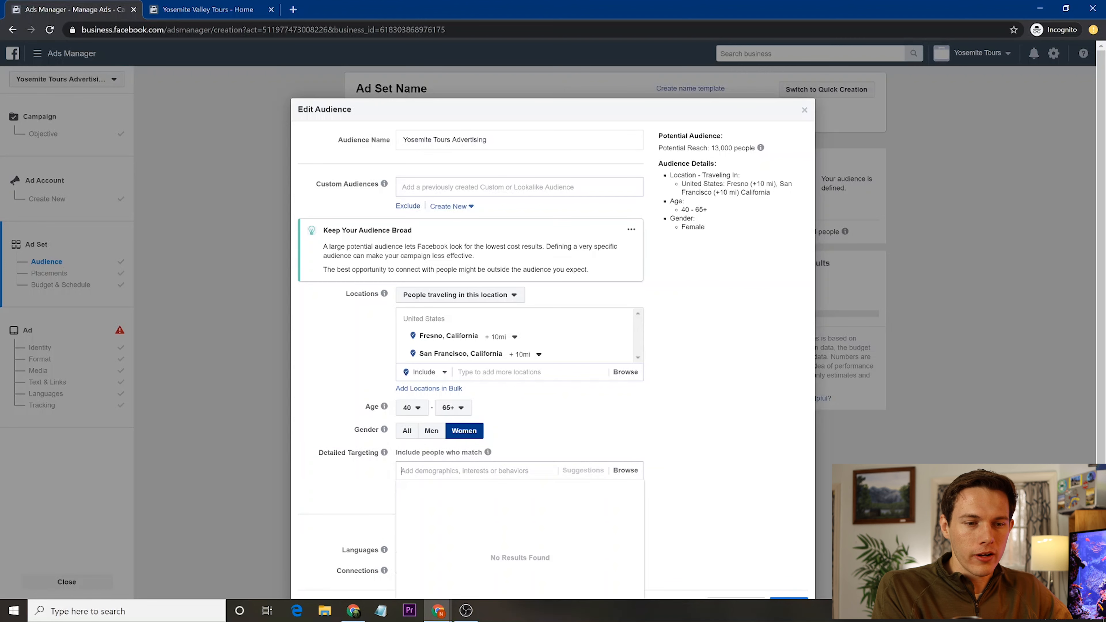
text(yosemite)
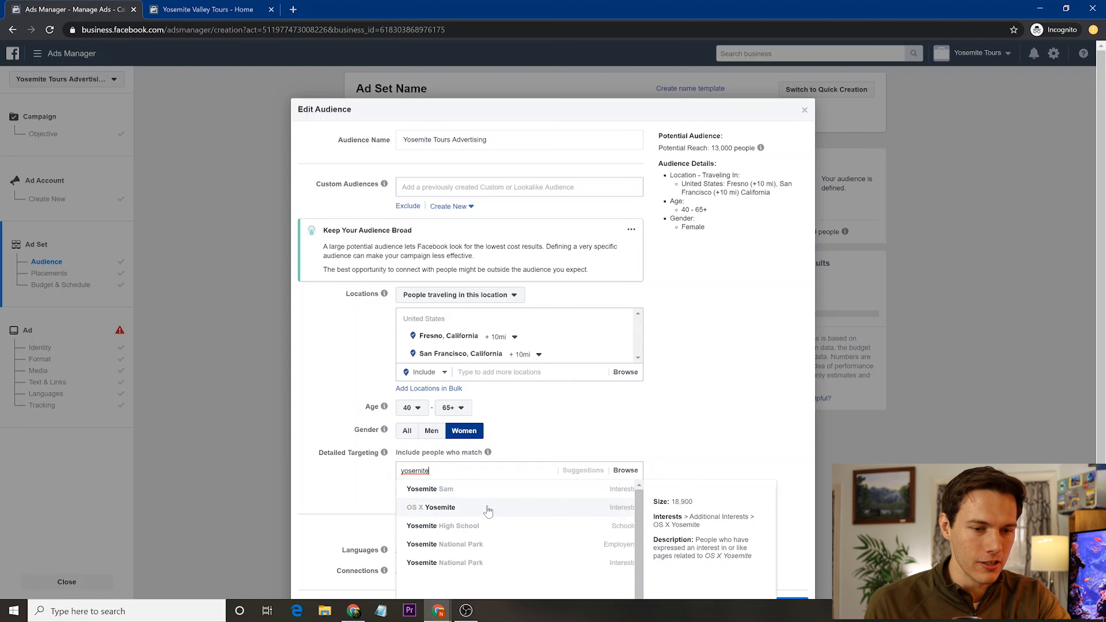
click(487, 545)
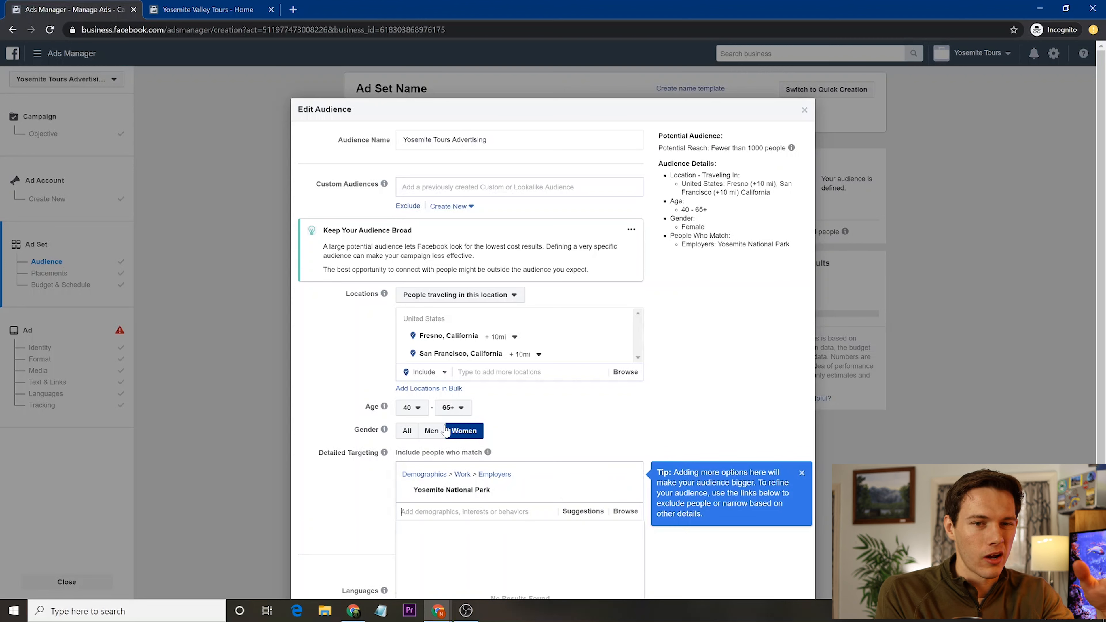
- Set the minimum age to 25 and target all genders
click(416, 417)
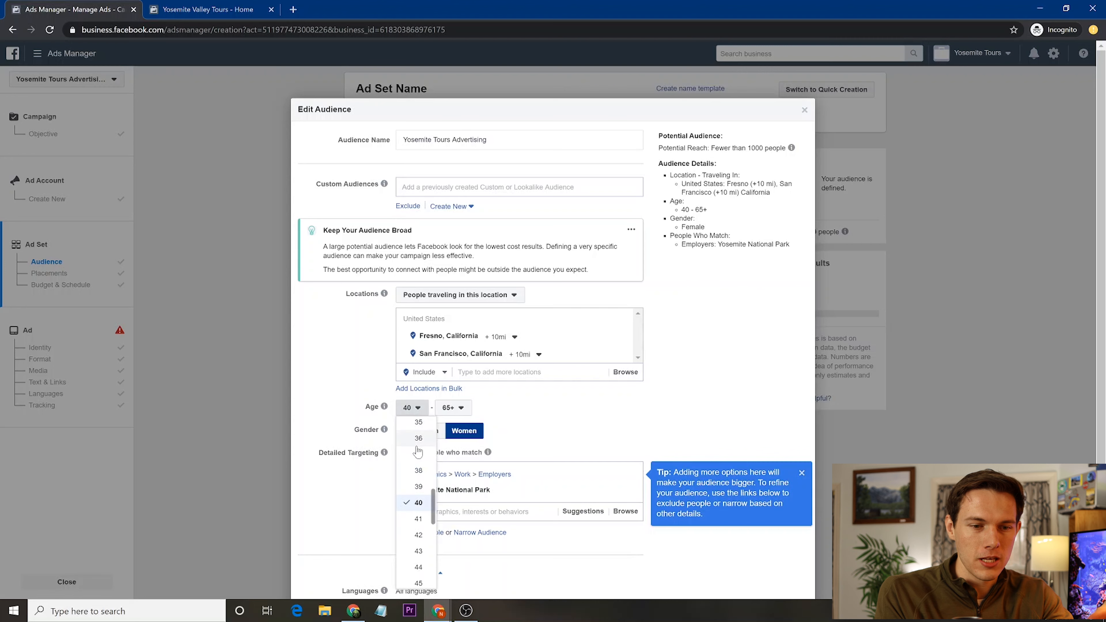
scroll(418, 452, up, 2)
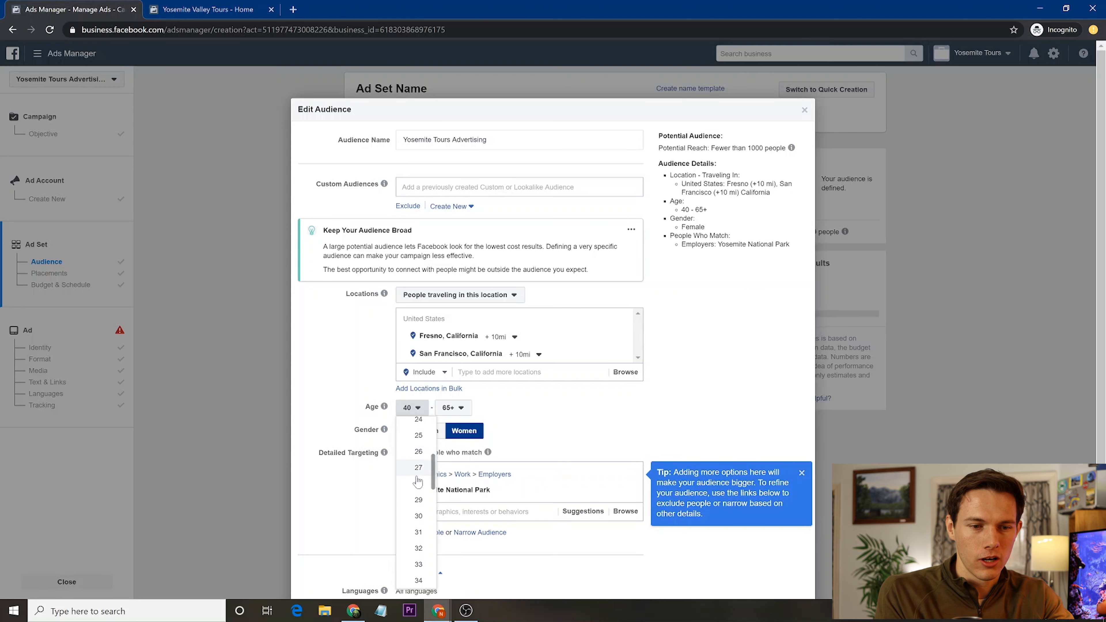
click(414, 442)
click(408, 437)
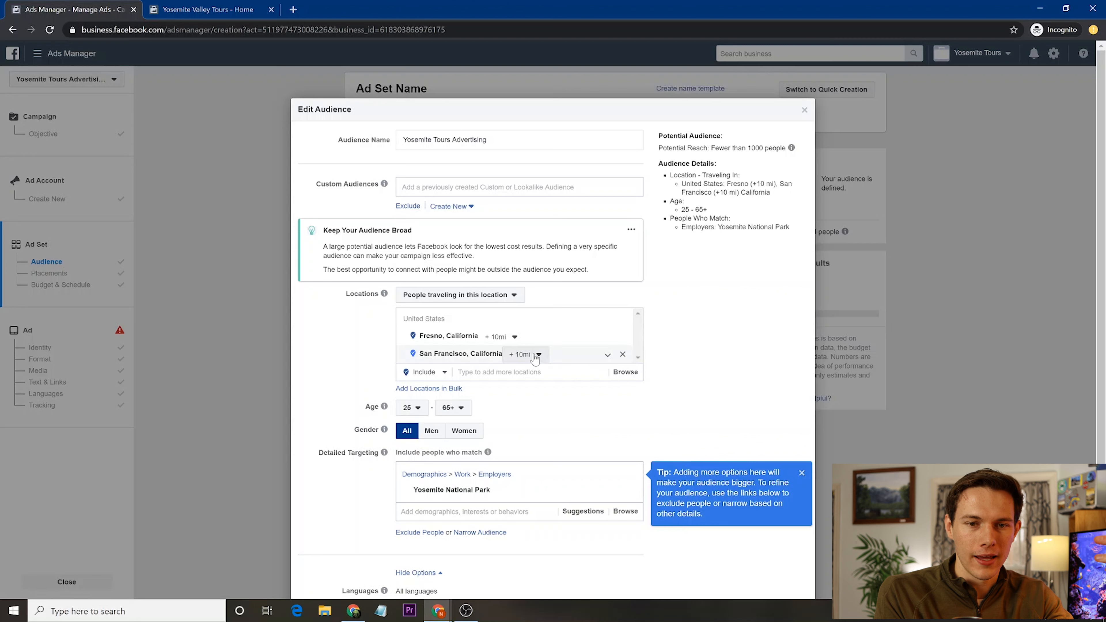
- Set both the Fresno and San Francisco radii to 50 mi and click Update
click(514, 336)
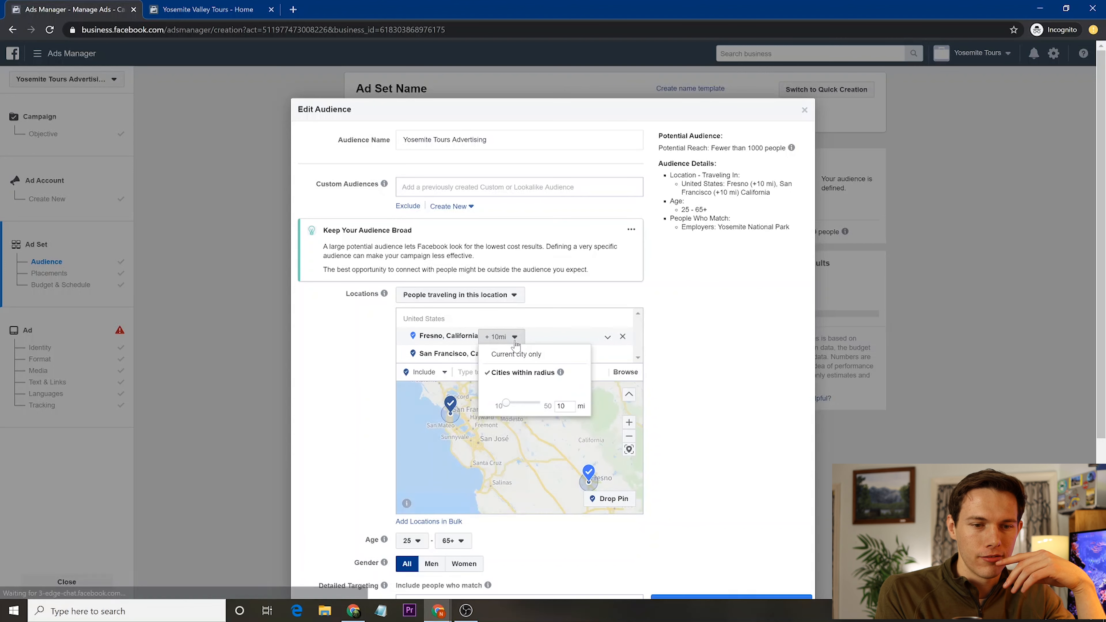
drag(525, 406, 540, 406)
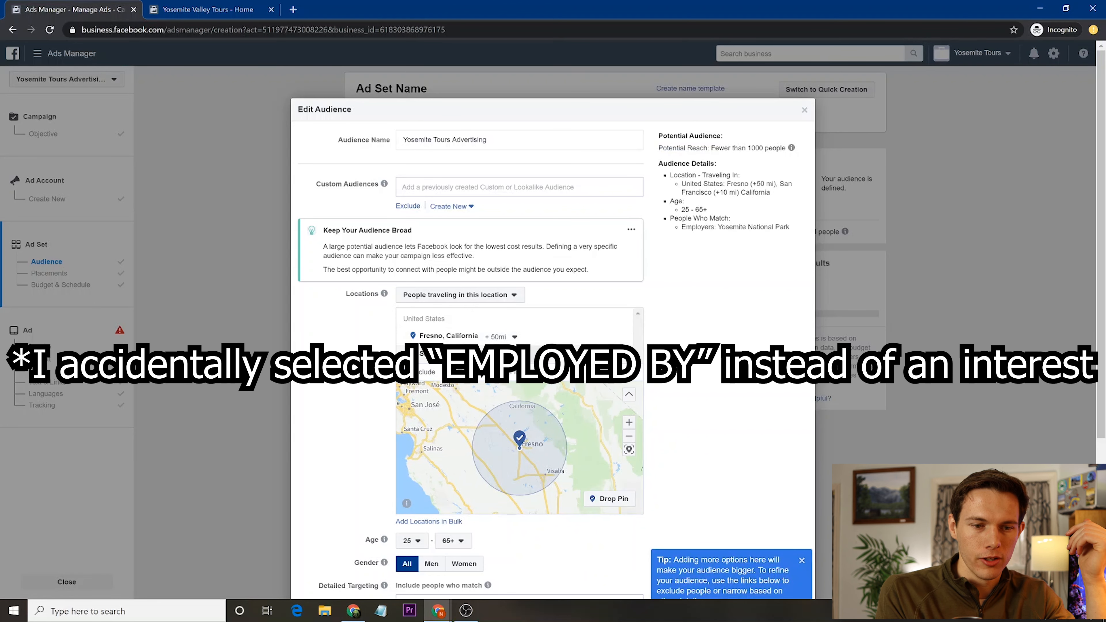
click(525, 354)
drag(528, 421, 629, 427)
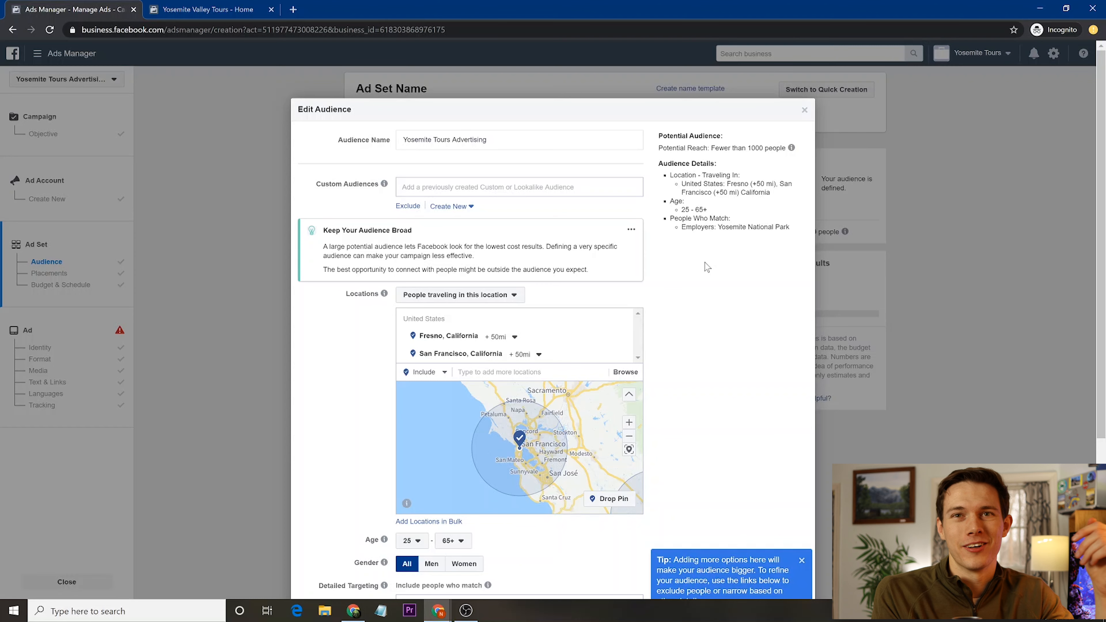
scroll(710, 343, down, 5)
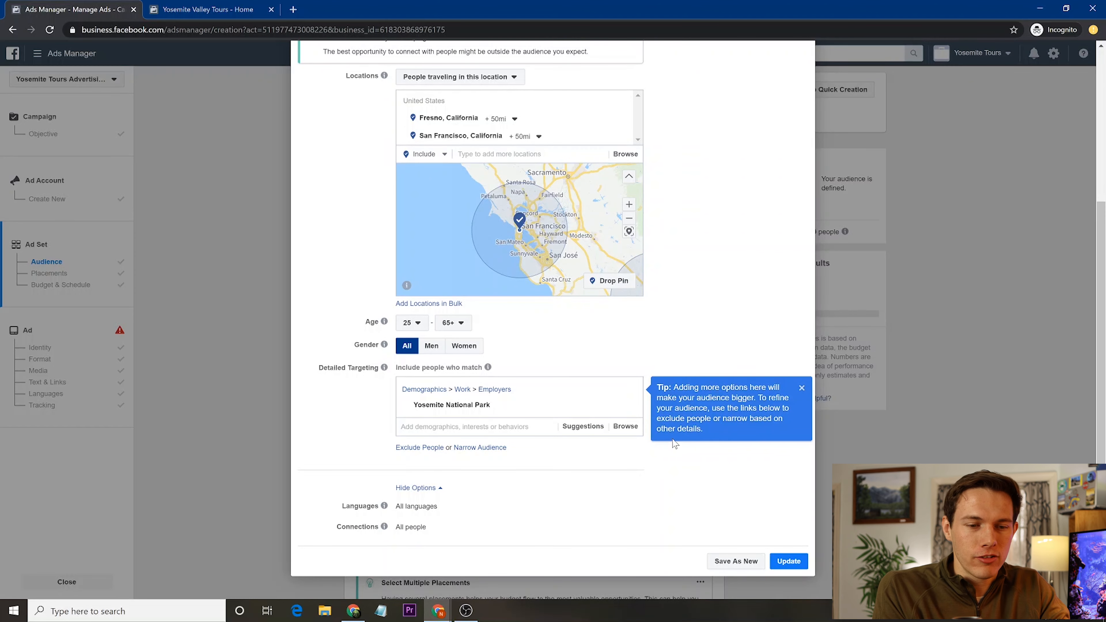
scroll(747, 282, up, 4)
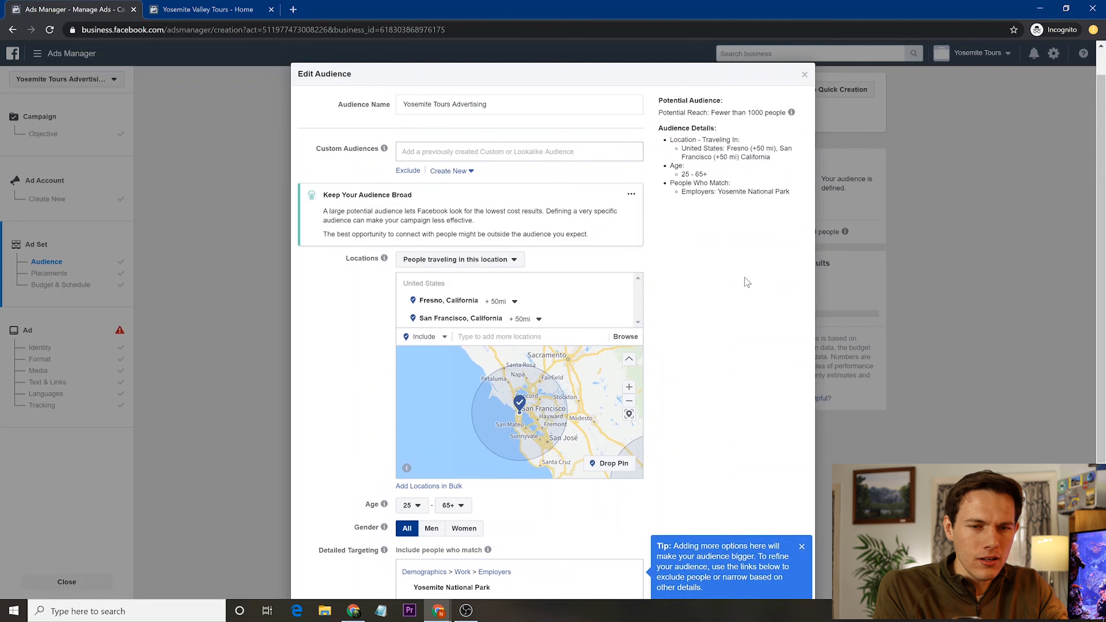
scroll(744, 281, down, 4)
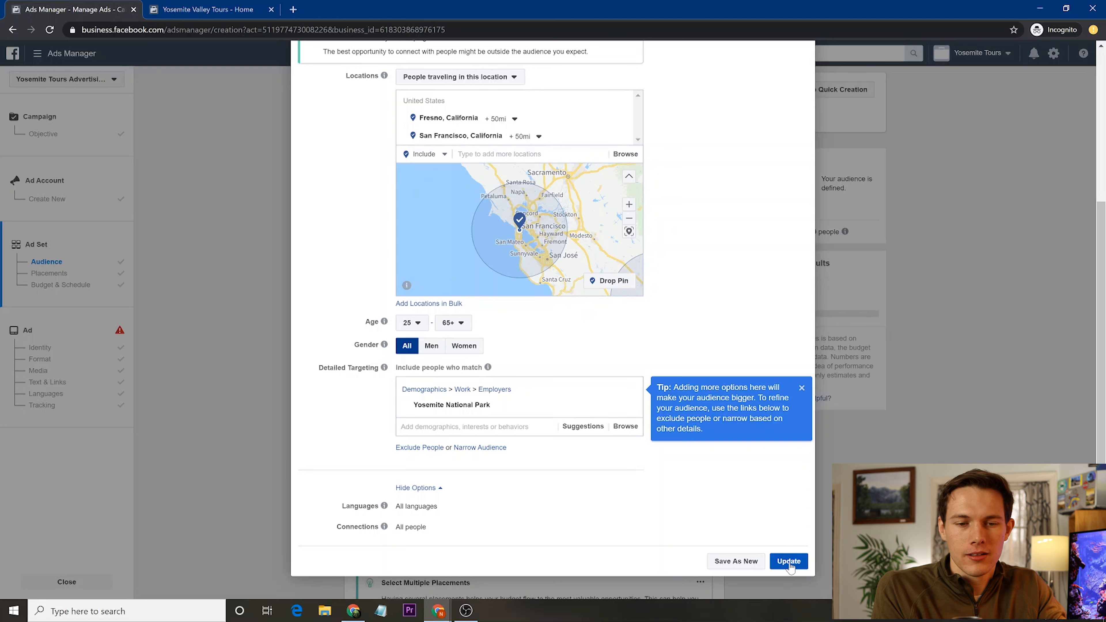
click(789, 562)
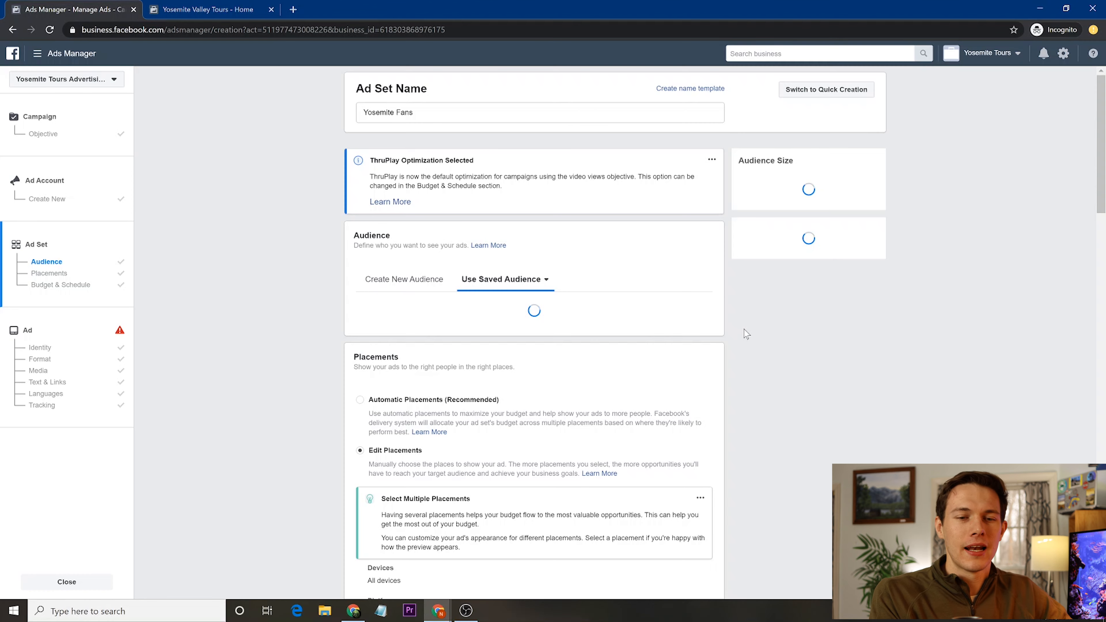
- Reopen the audience, swap the employer targeting for the National park interest, and update
click(746, 329)
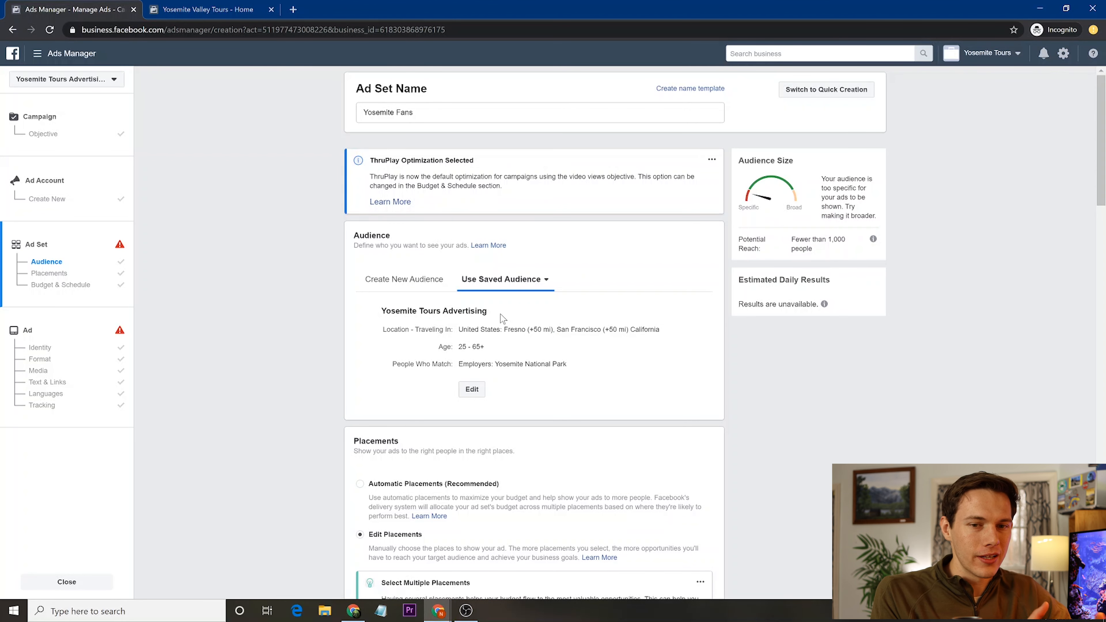
click(119, 246)
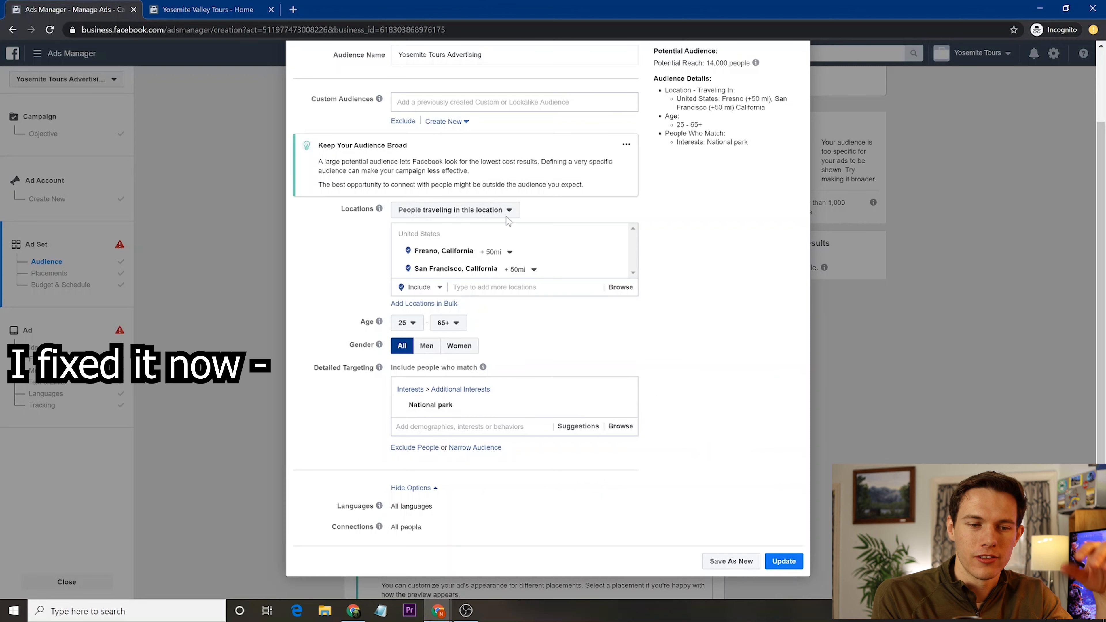
scroll(681, 349, up, 2)
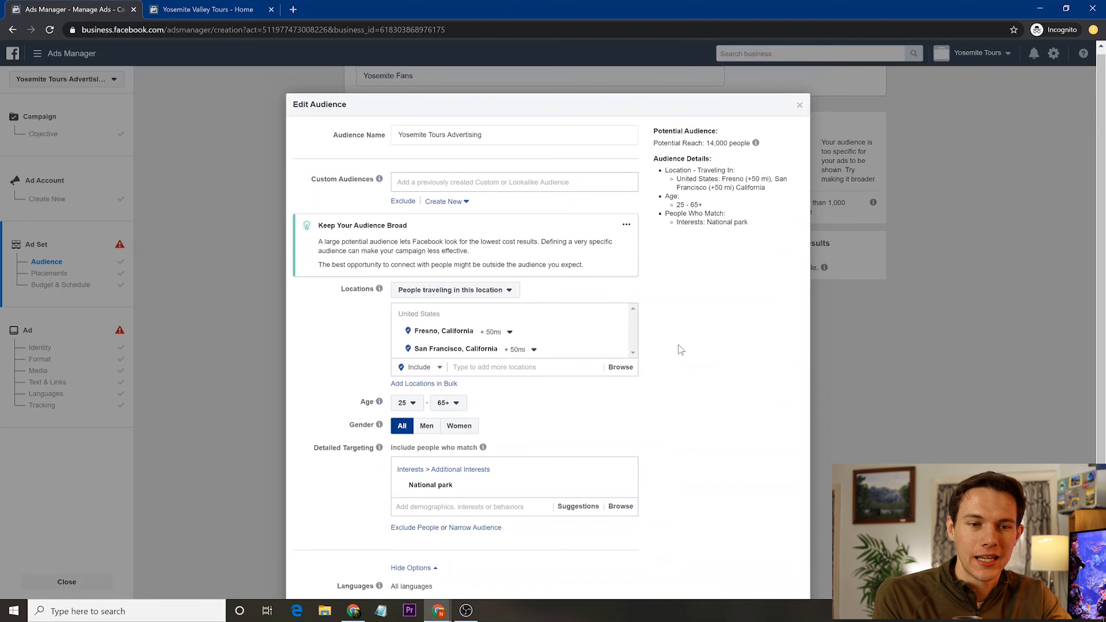
scroll(681, 349, down, 2)
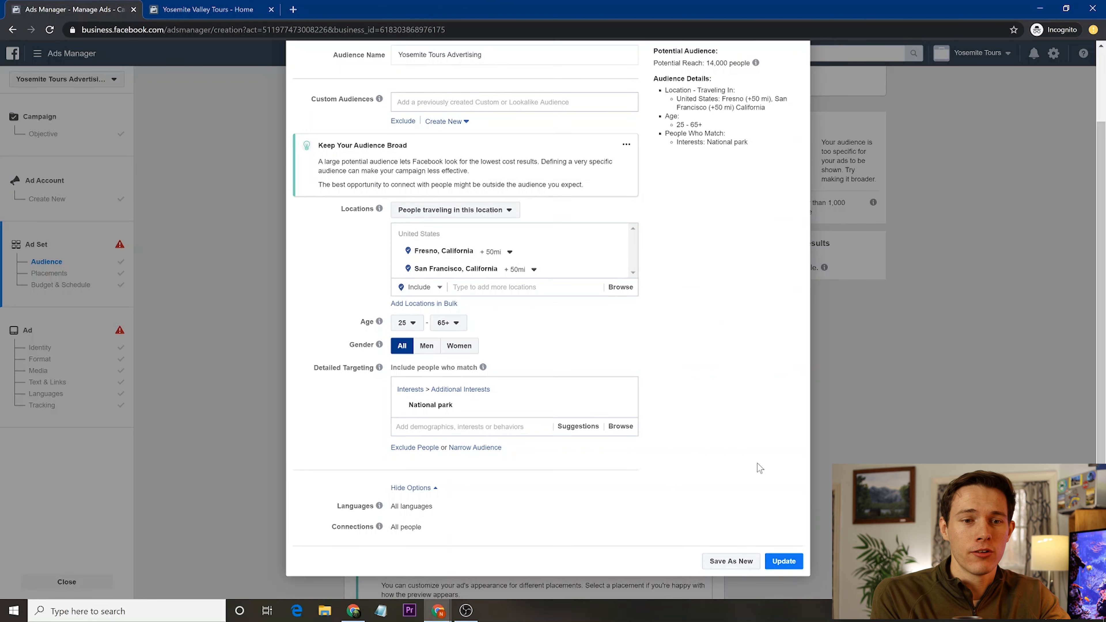
click(784, 563)
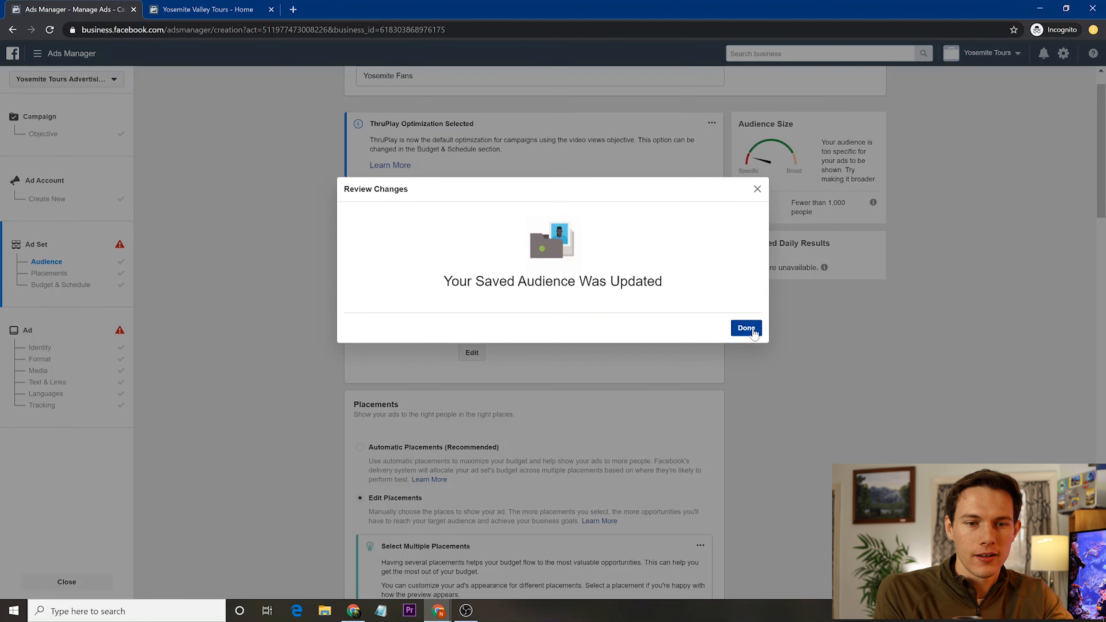
click(745, 337)
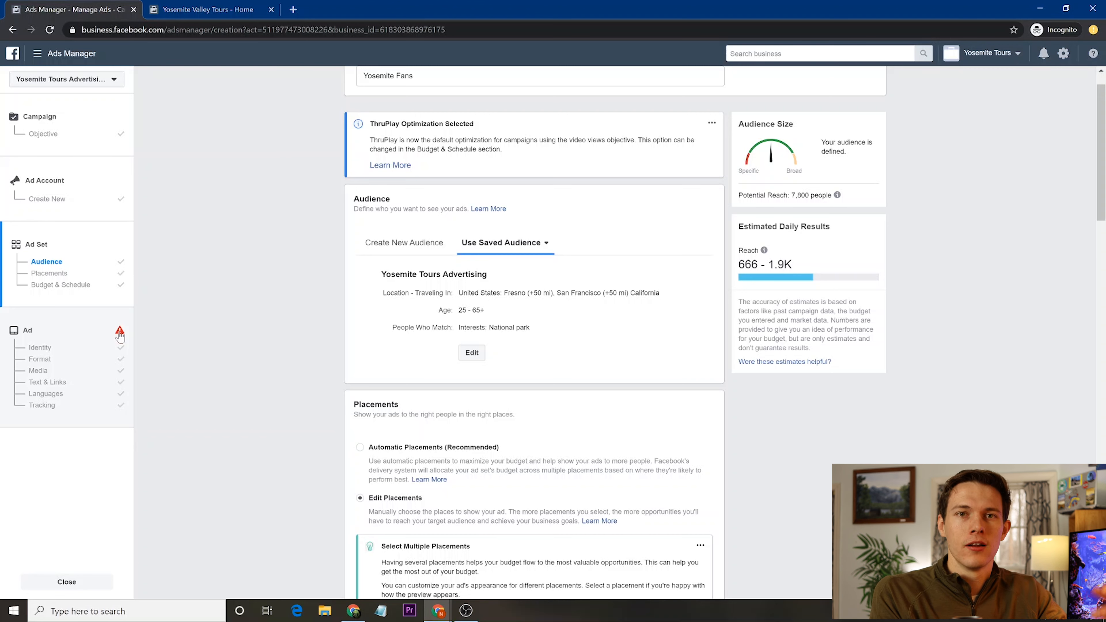
- Name the ad 'Yosemite Tours buy one get one free' and choose Add Video > Upload
click(69, 342)
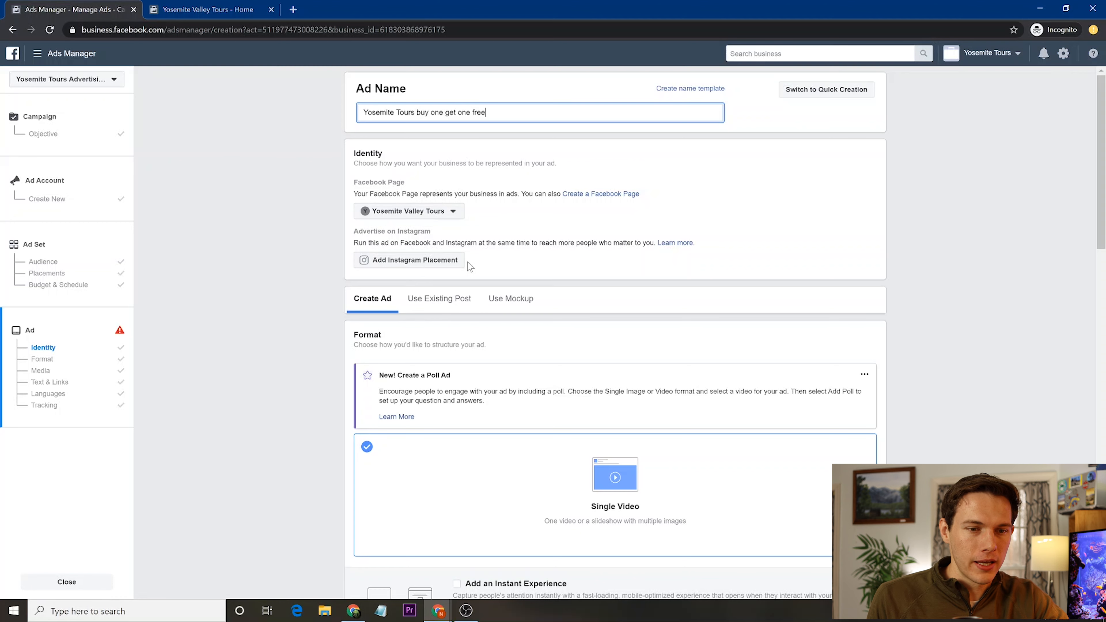
scroll(468, 263, down, 3)
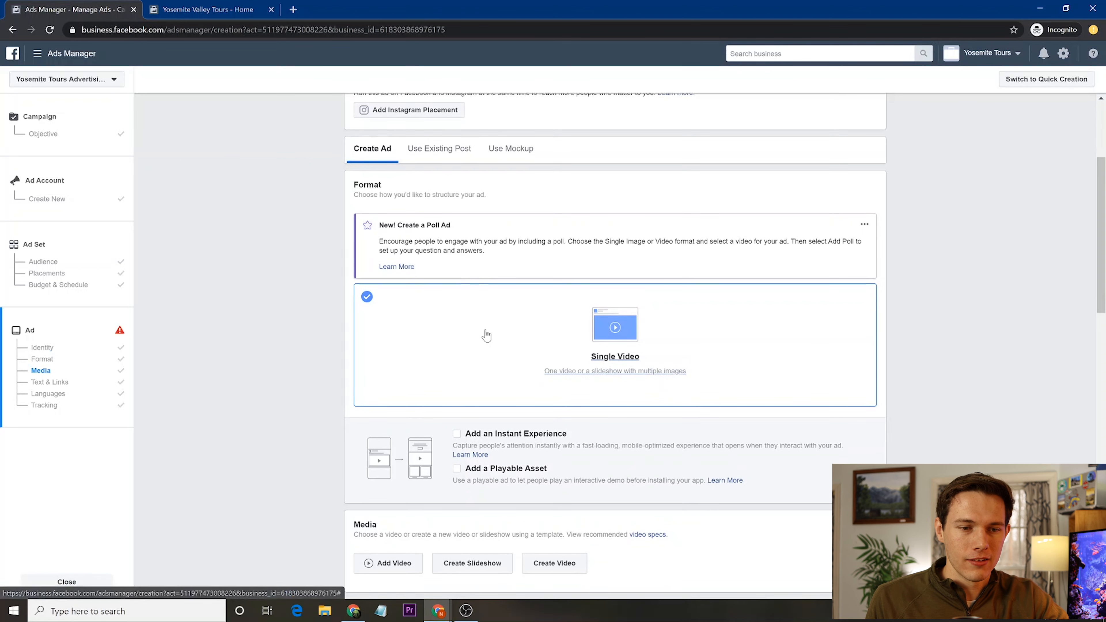
scroll(455, 338, down, 5)
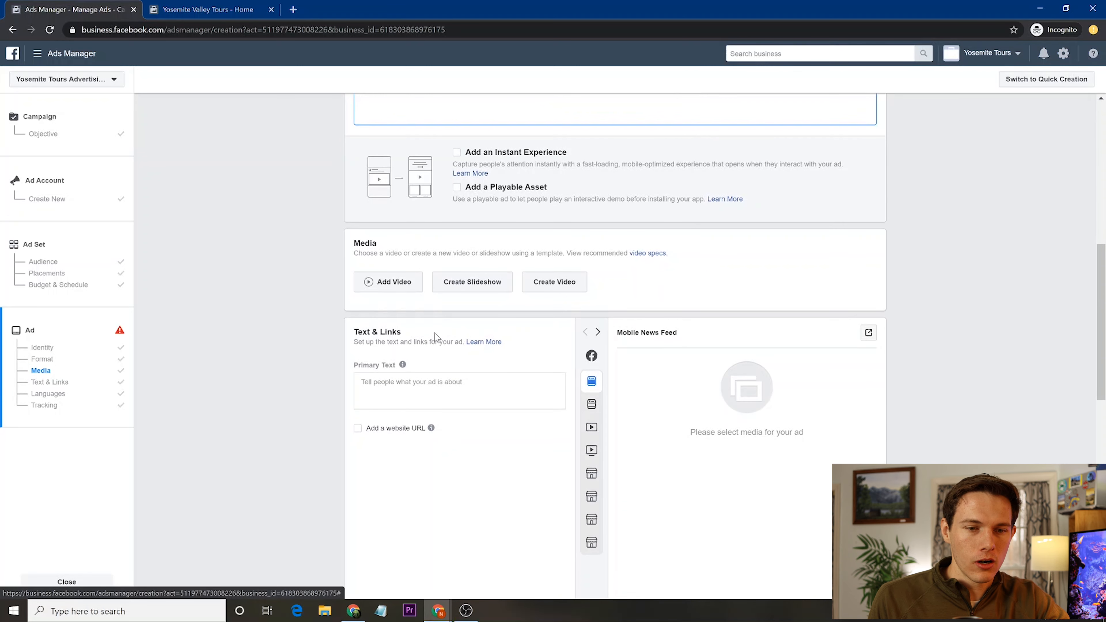
scroll(328, 371, down, 2)
scroll(328, 372, down, 1)
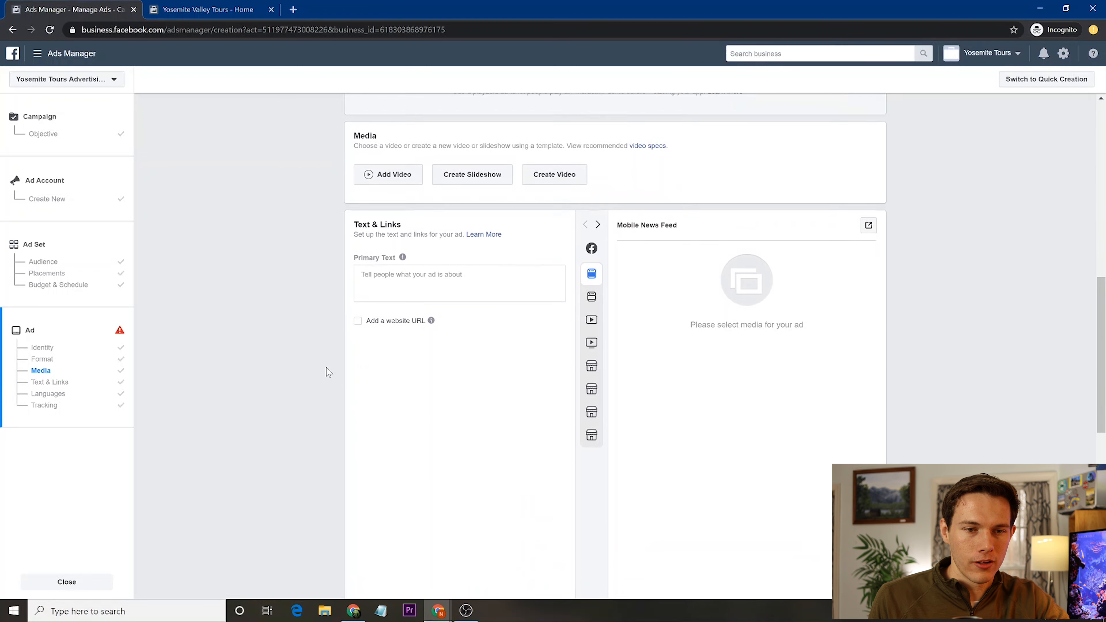
scroll(361, 301, up, 2)
click(394, 229)
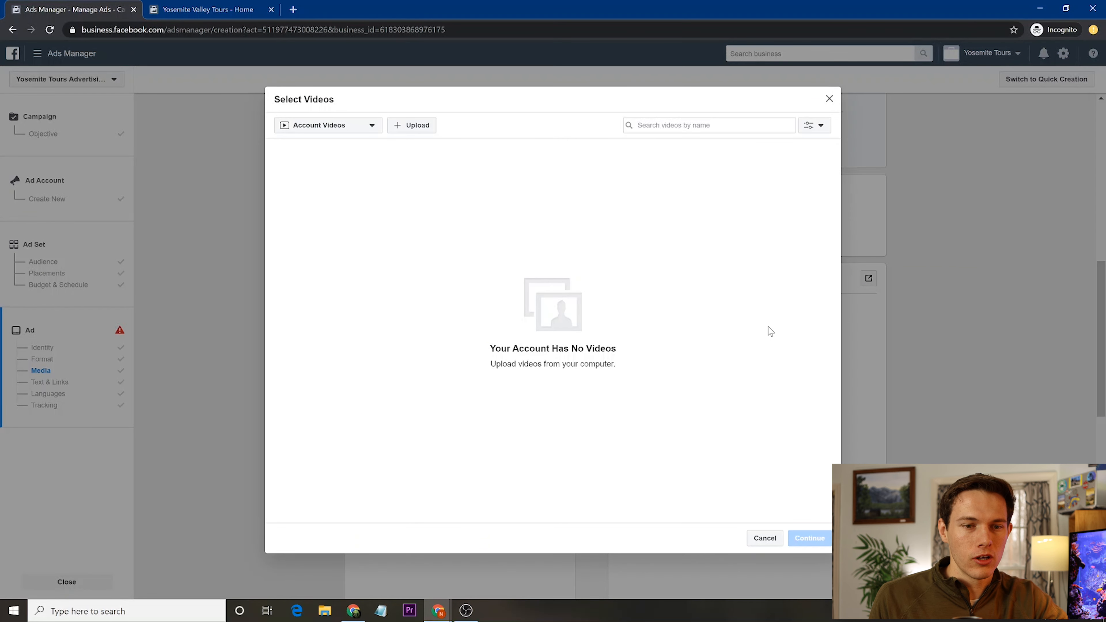
click(414, 127)
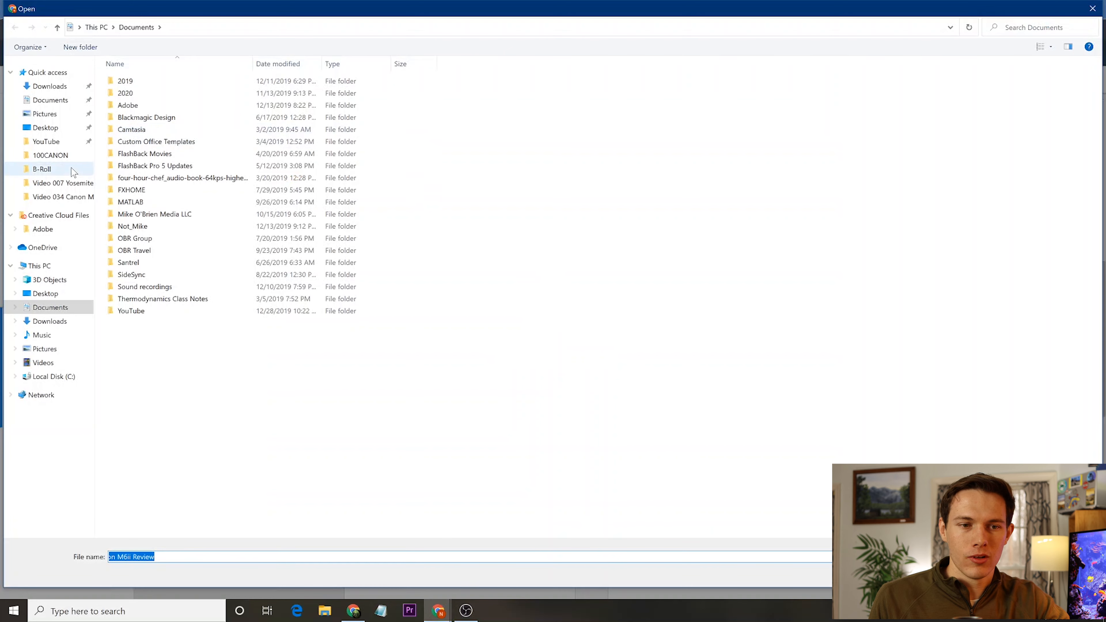
- Select Intro_export from the Video 007 Yosemite National Park folder as the ad's video
click(61, 197)
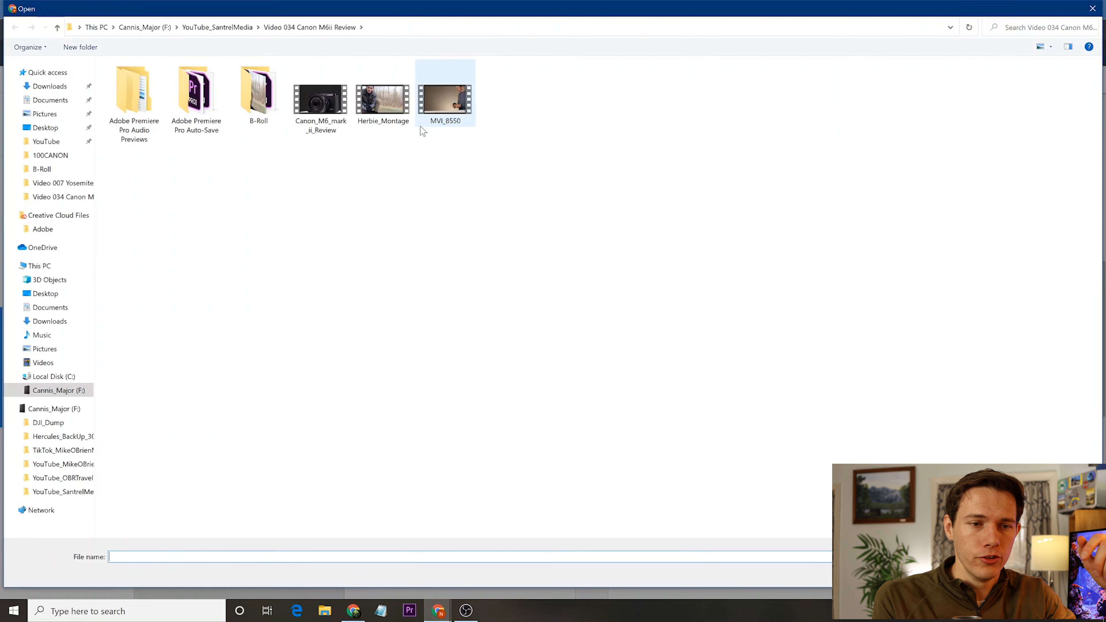
click(60, 185)
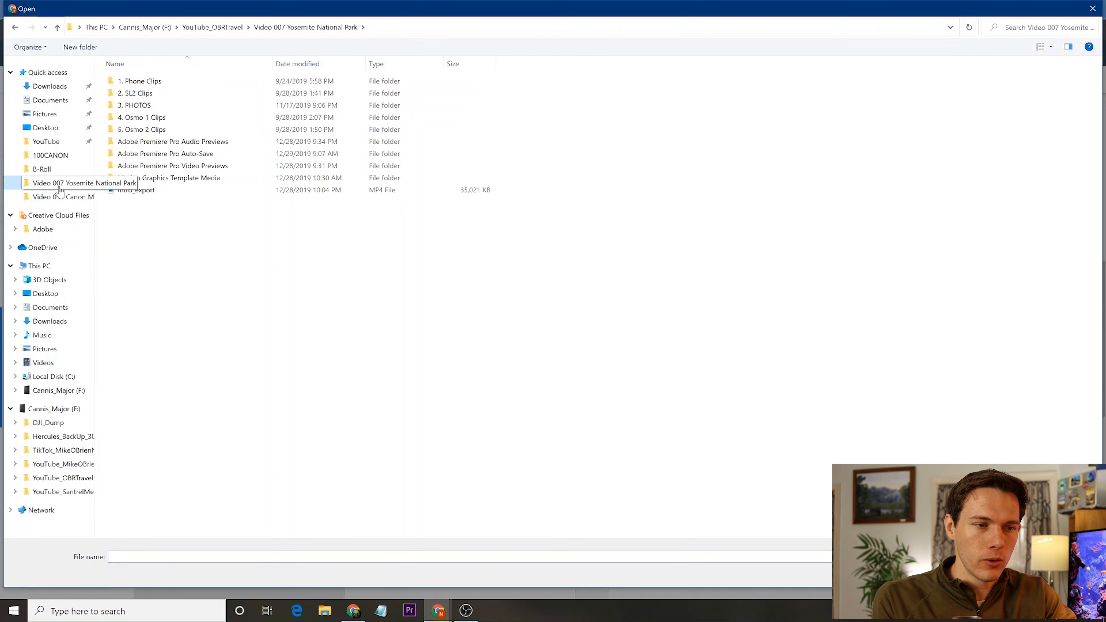
double_click(144, 190)
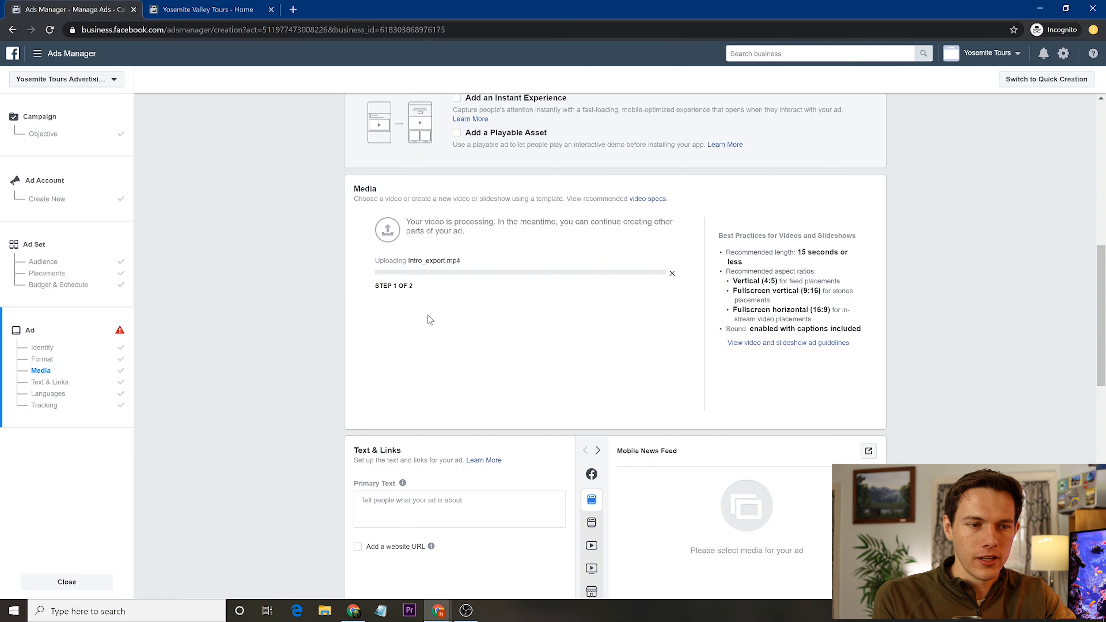
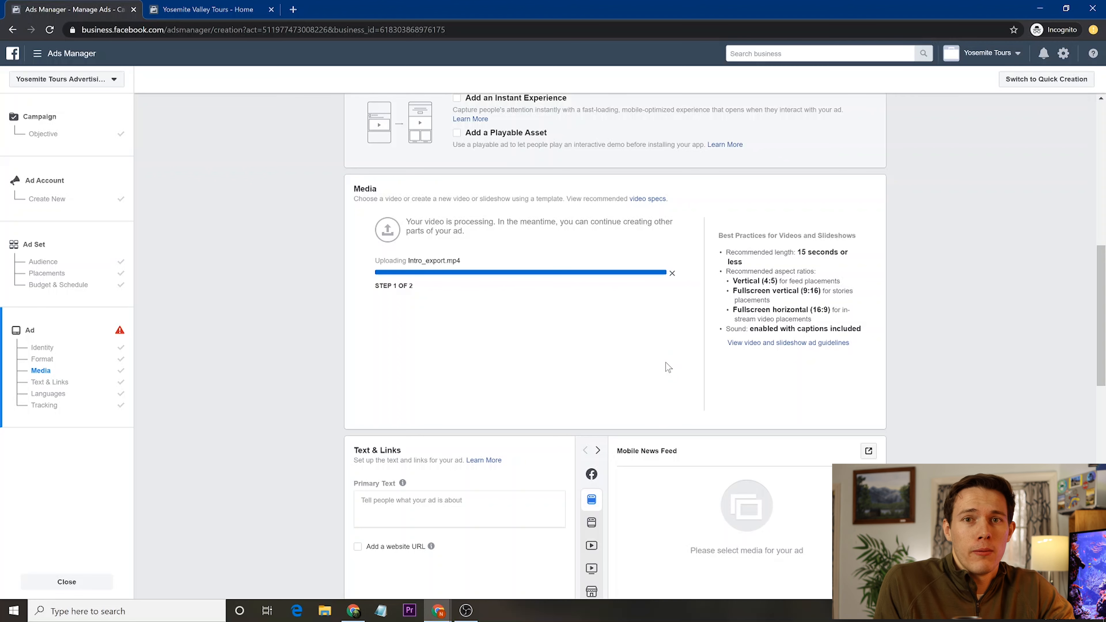
- Scroll down past the Media section to the Text & Links fields while Intro_export.mp4 uploads
scroll(669, 368, down, 4)
scroll(669, 367, down, 1)
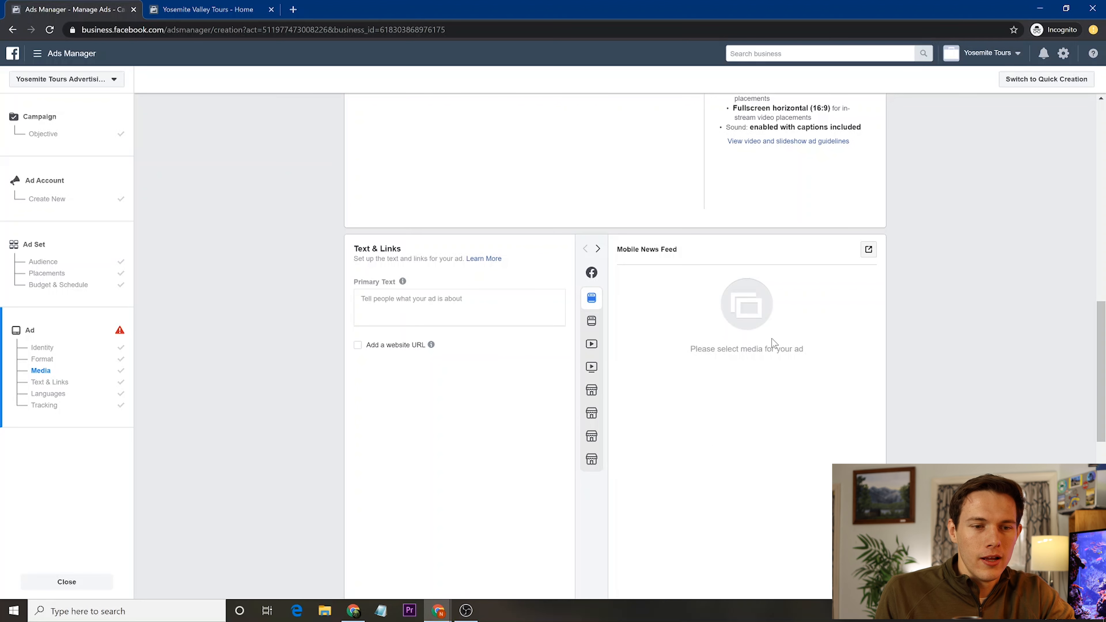
mouse_move(600, 329)
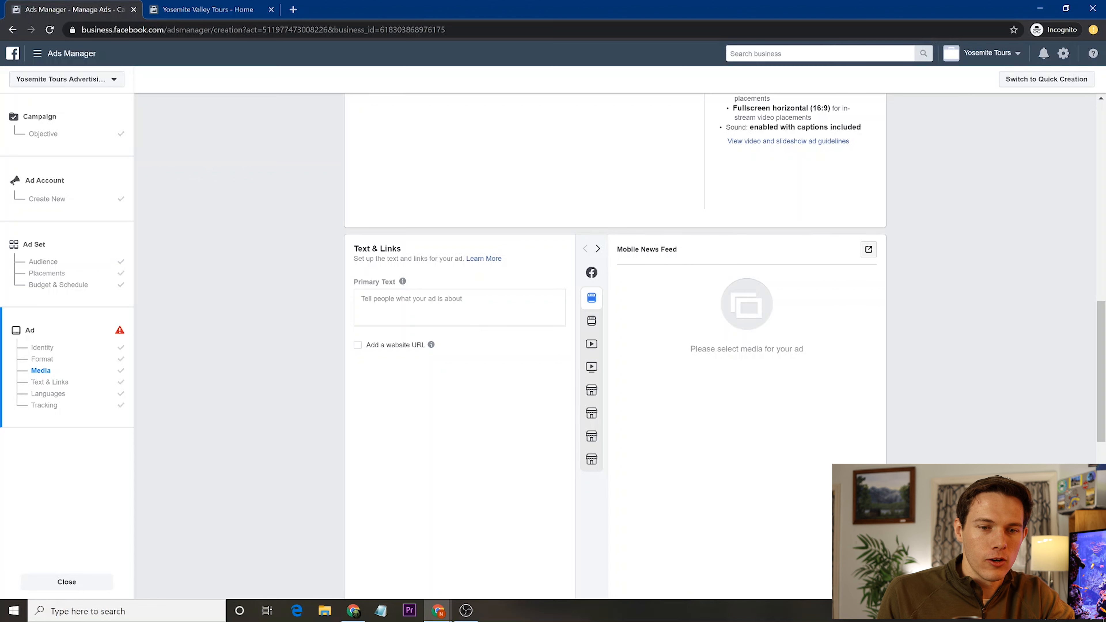
- Enter the primary text 'Yosemite Valley Tours BUY ONE GET ONE FREE, Our New Year's Gift to You'
click(363, 299)
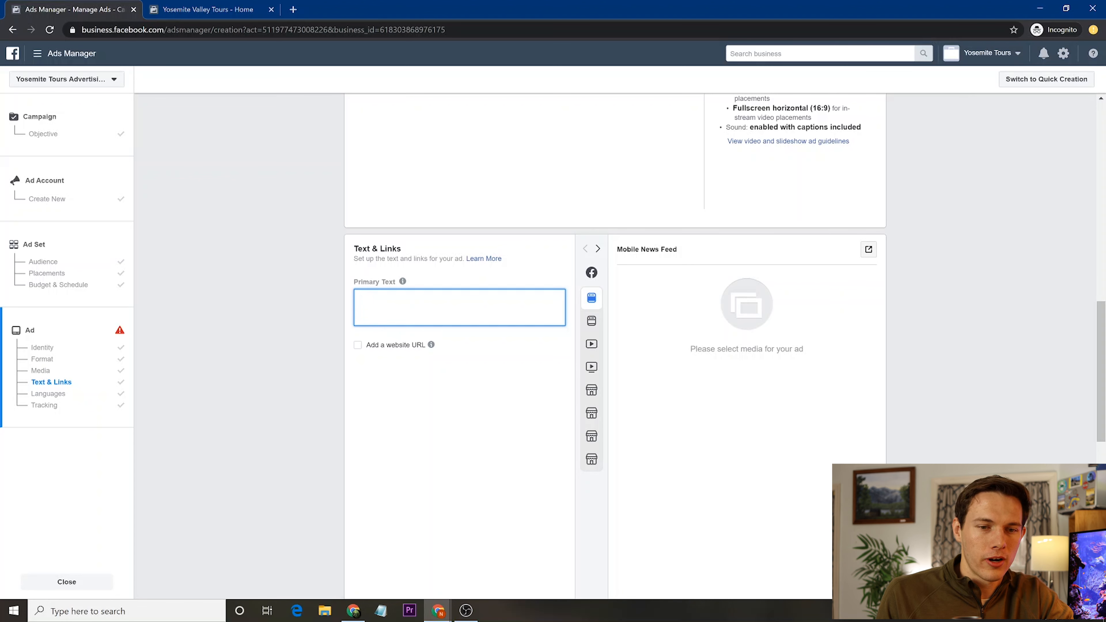
text(Yosemite Valley Tours BUY)
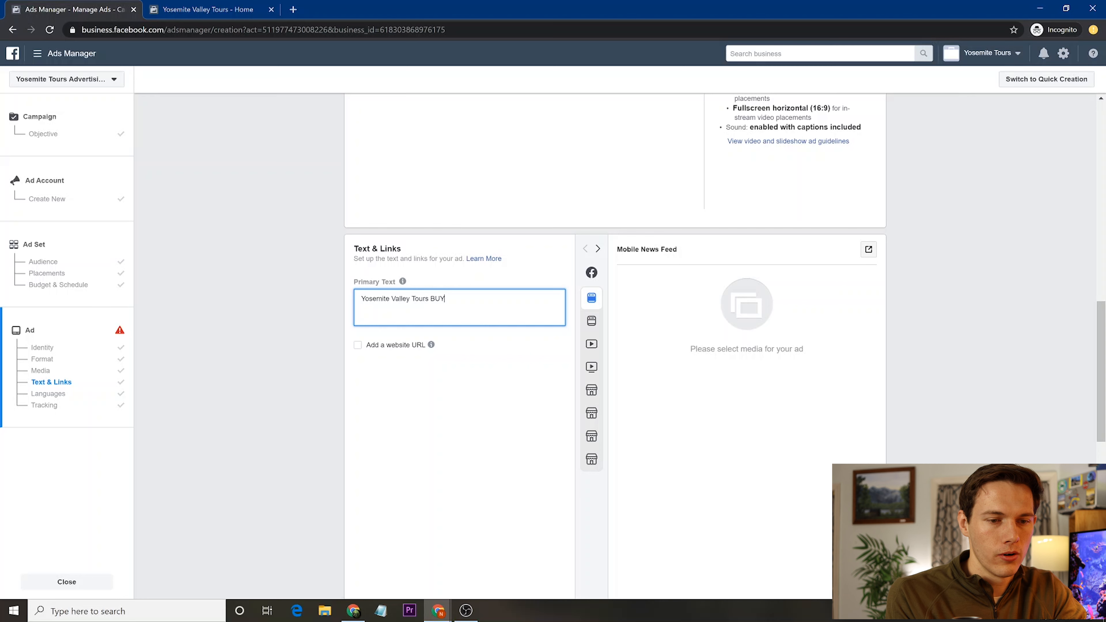
text( ONE GET ONE FREE for)
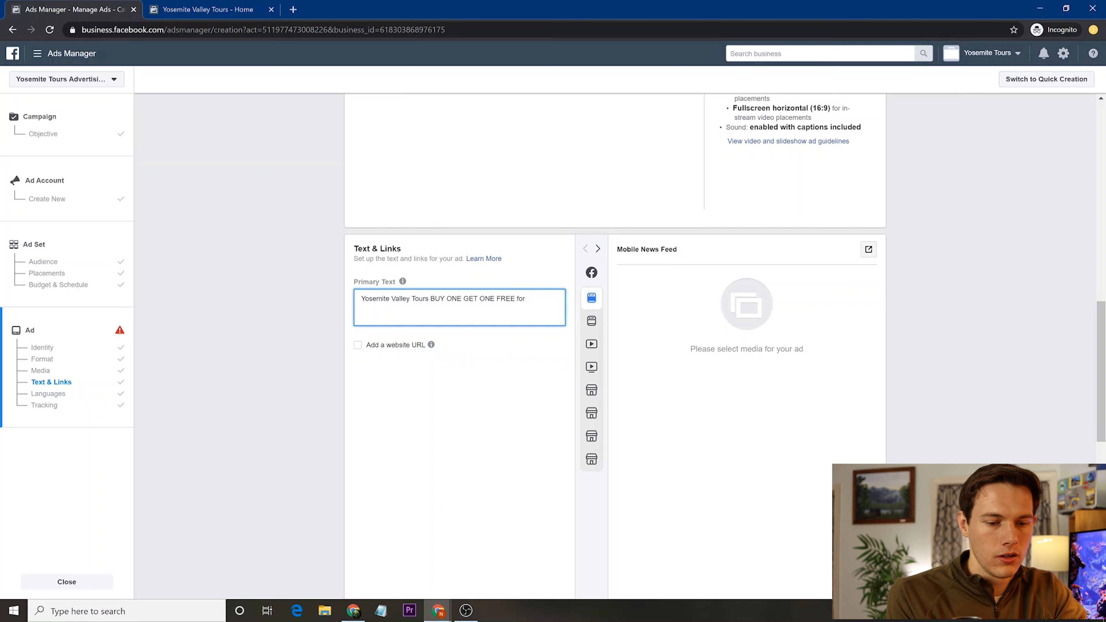
key(BackSpace)
key(BackSpace)
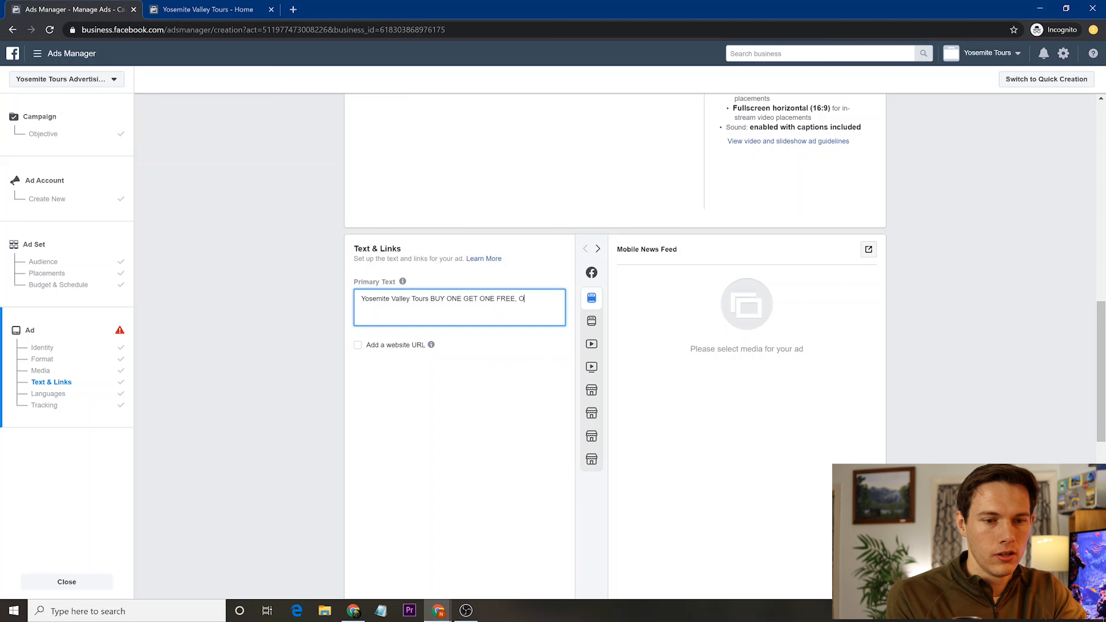
text(ew Ye)
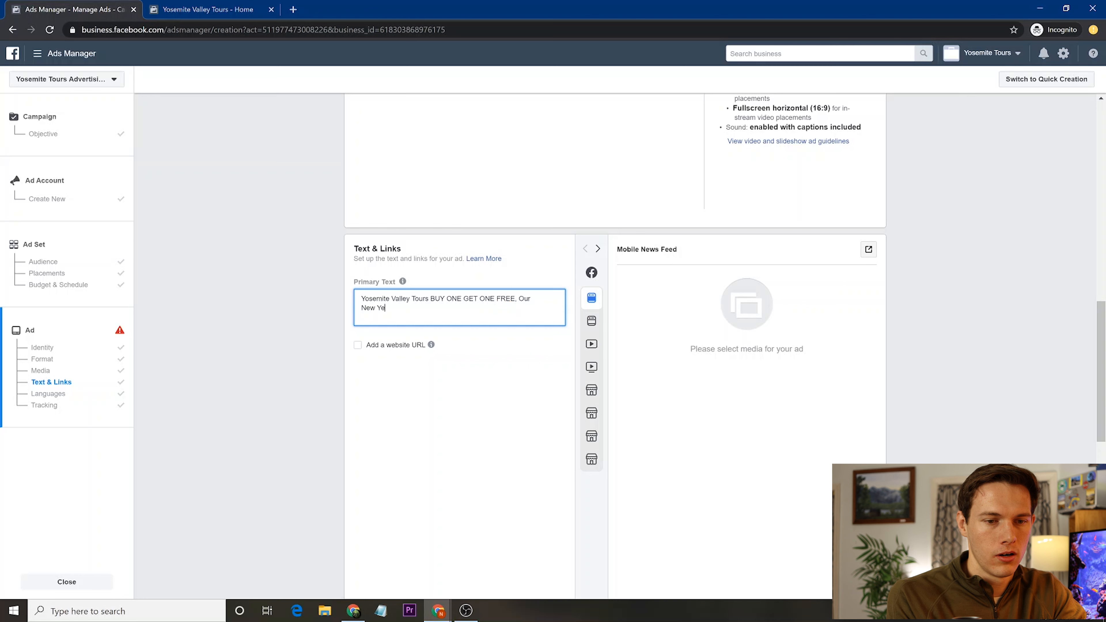
text(ar's Gift to You)
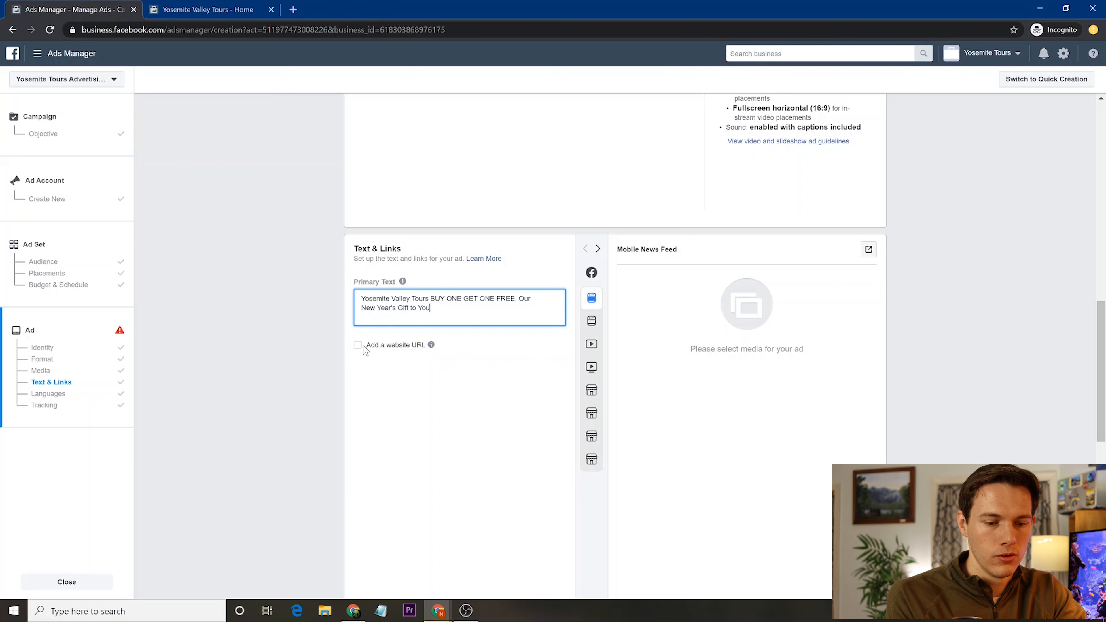
scroll(378, 308, down, 3)
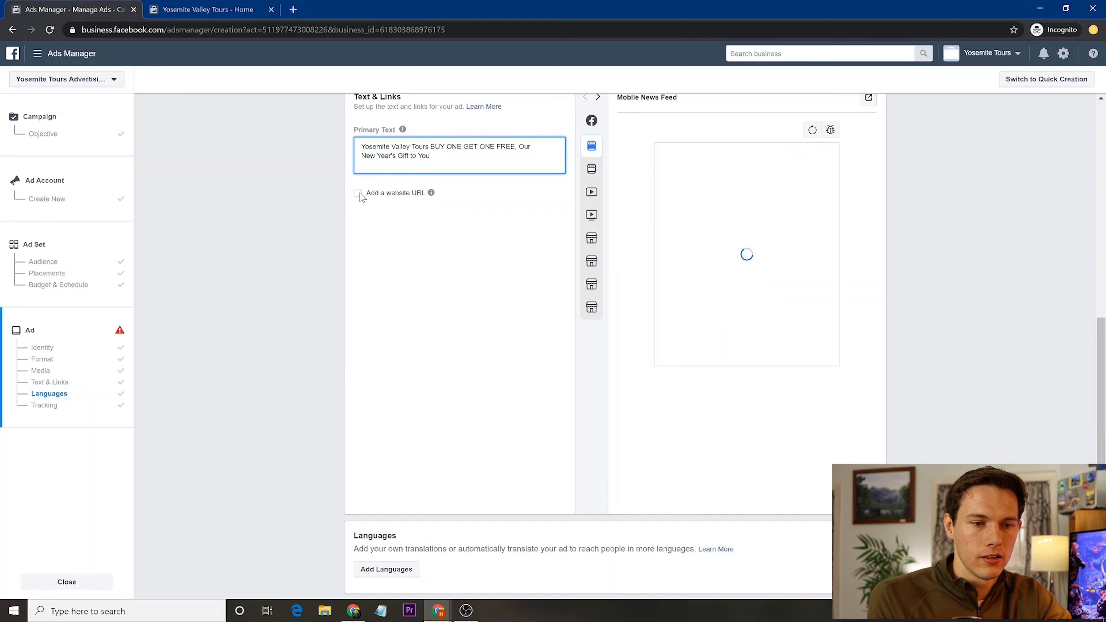
scroll(359, 197, up, 3)
- Check the uploaded video and the Mobile News Feed preview, then view the Yosemite Valley Tours Page
click(358, 351)
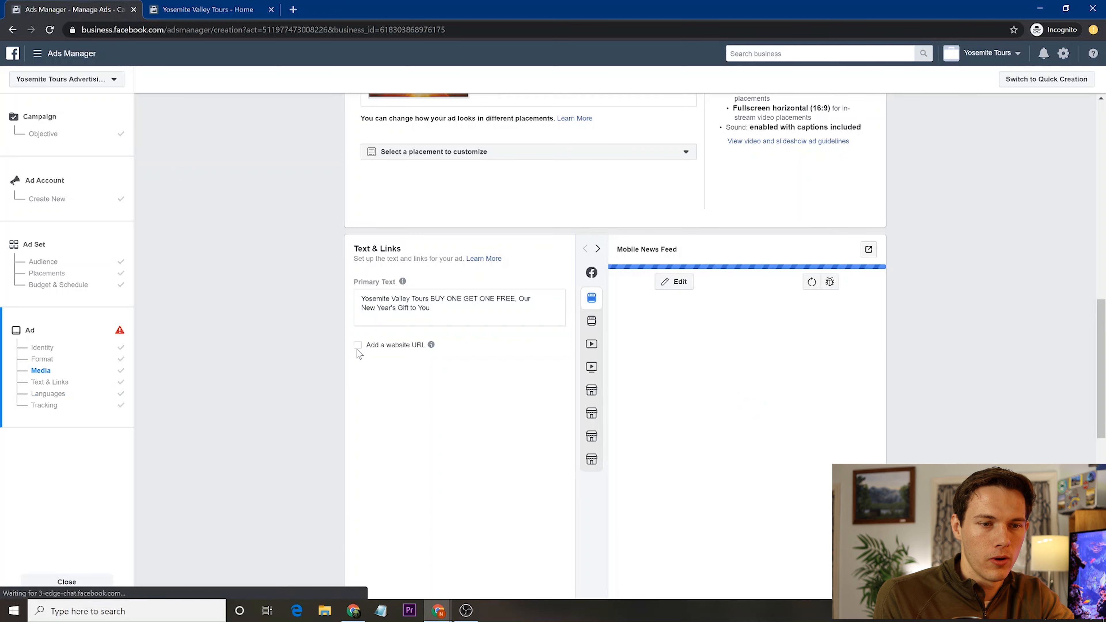
scroll(457, 276, up, 5)
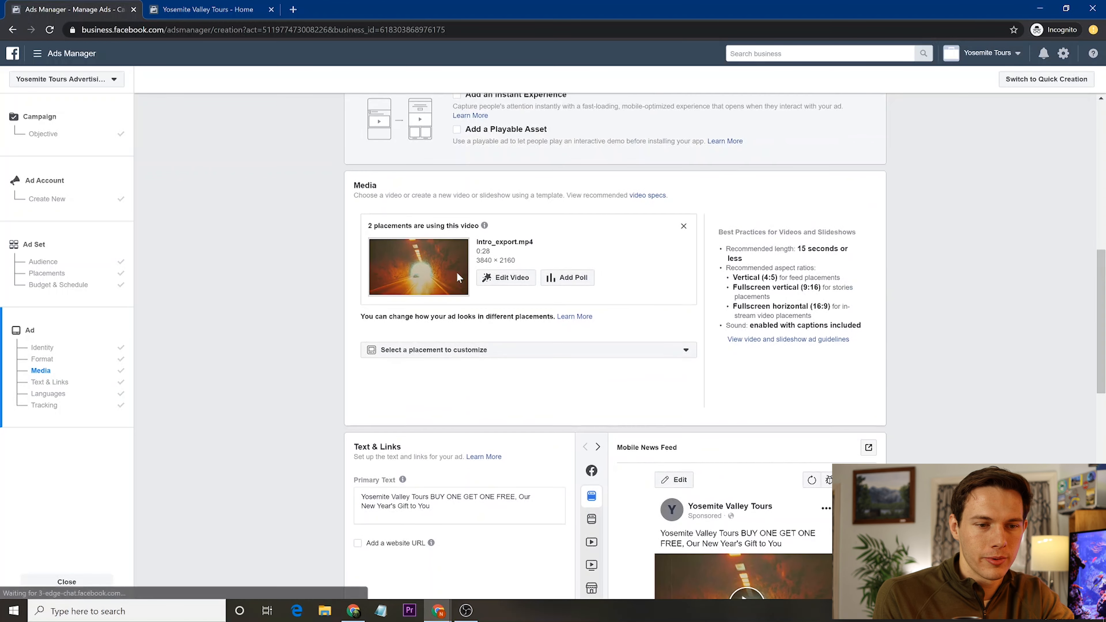
scroll(456, 271, down, 4)
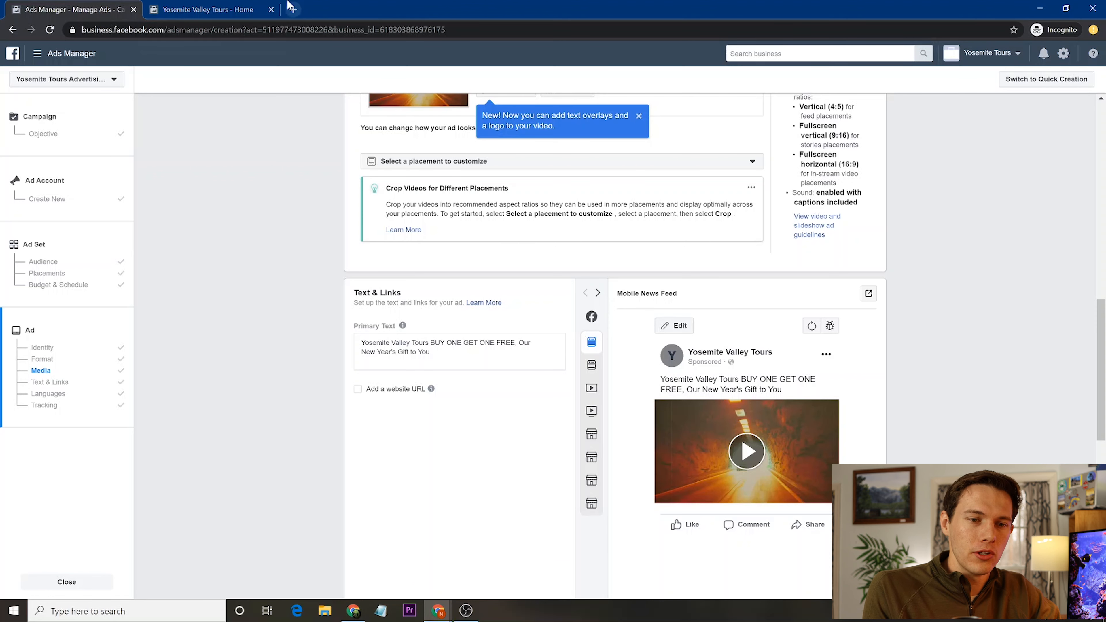
click(205, 9)
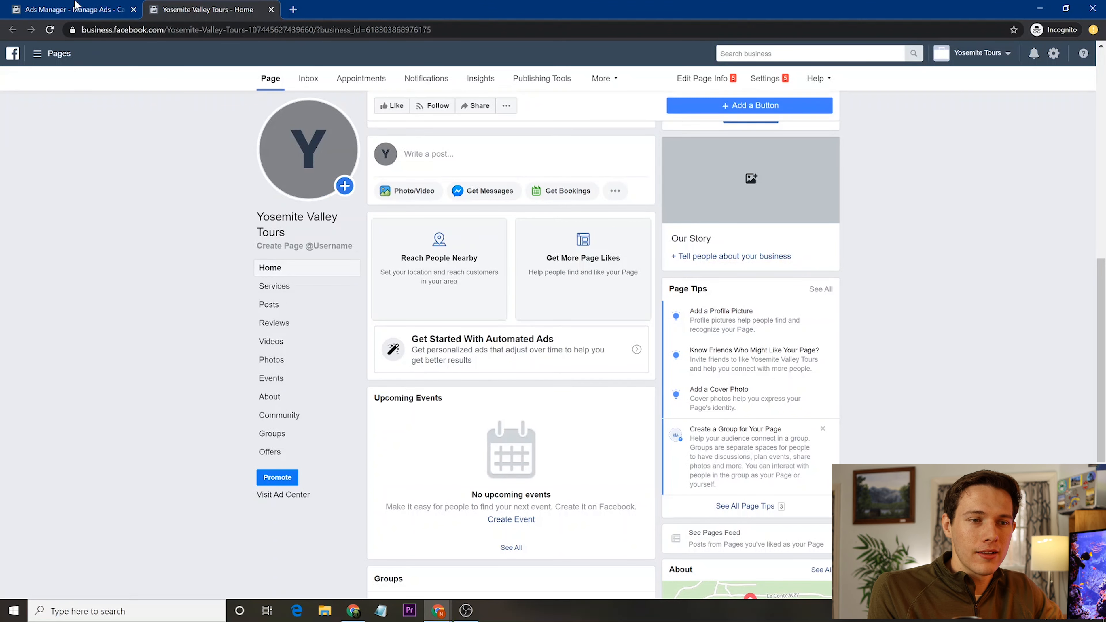
click(70, 9)
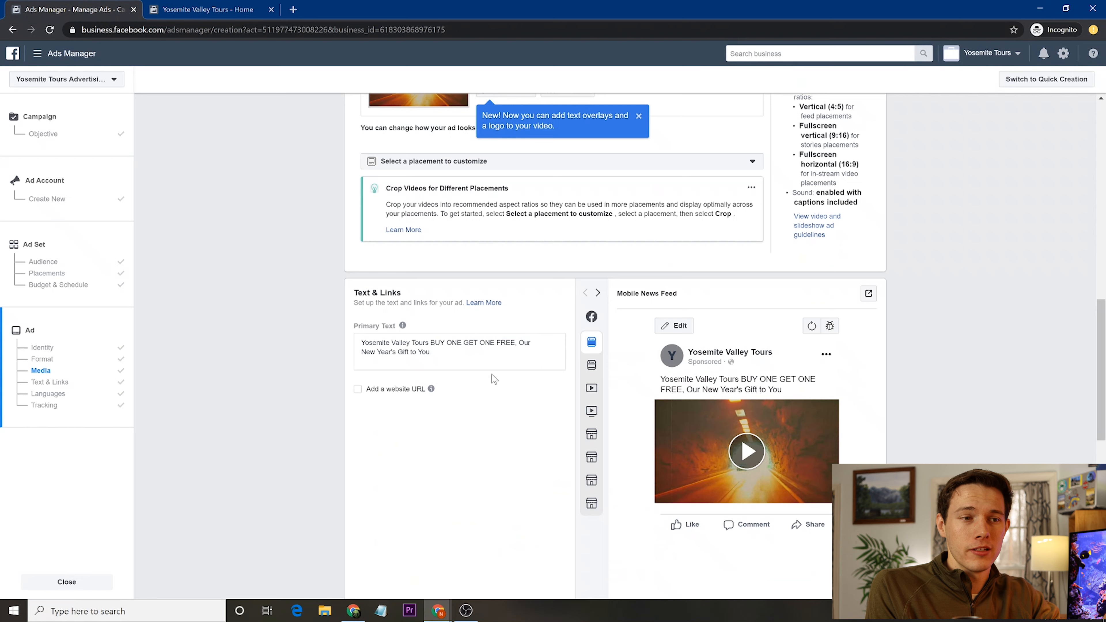
click(358, 390)
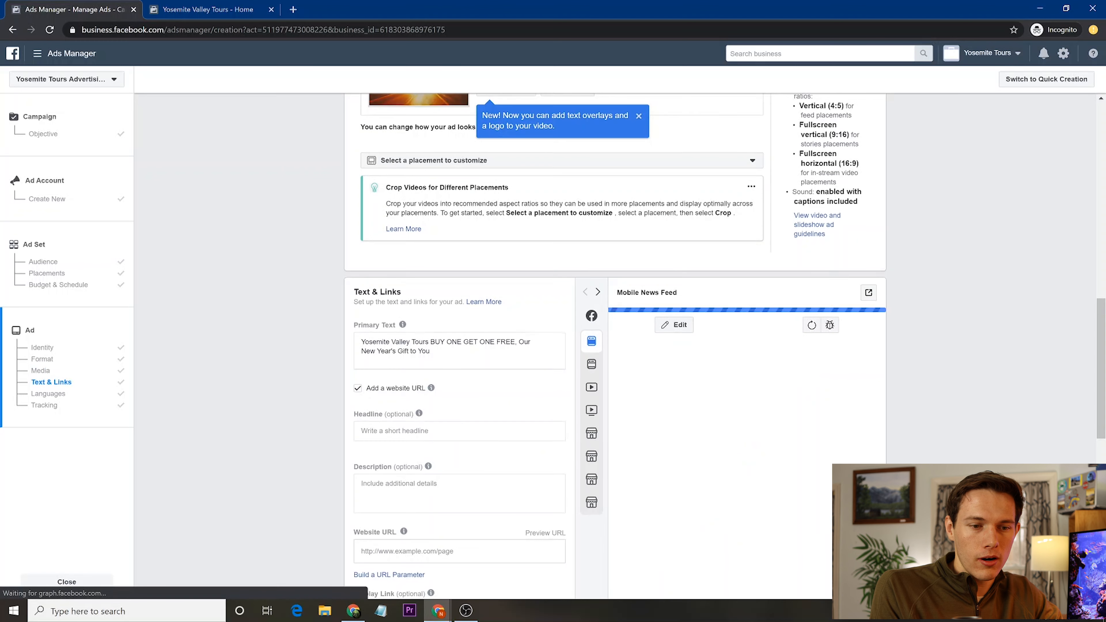
- Enter the headline 'Yosemite Tours Buy One, Get One FREE on Us' with FREE capitalised
scroll(463, 487, down, 1)
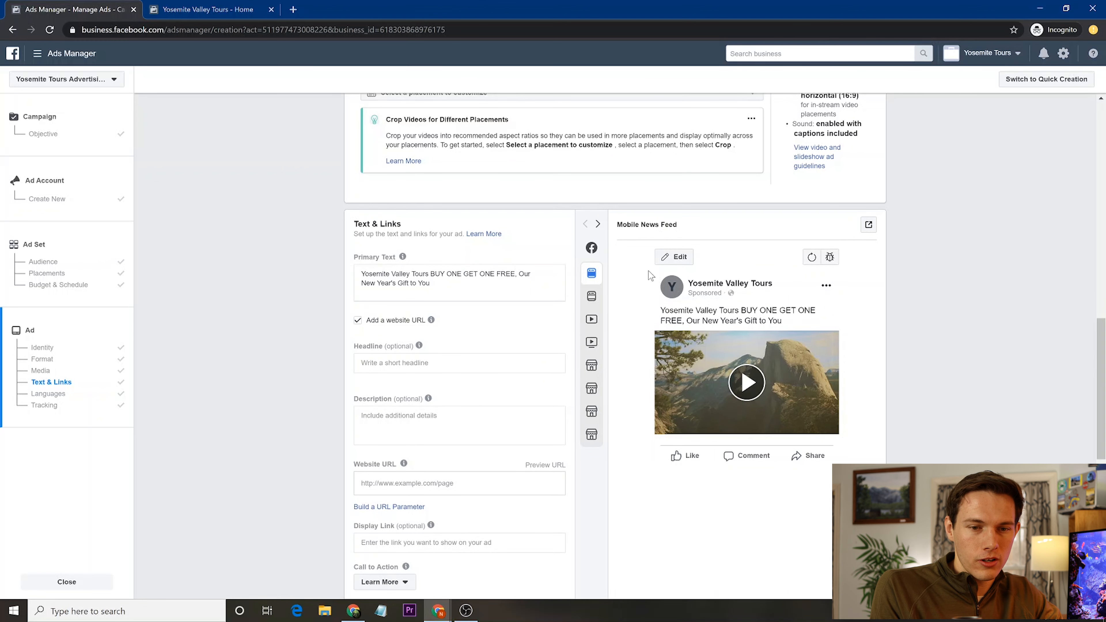
click(435, 363)
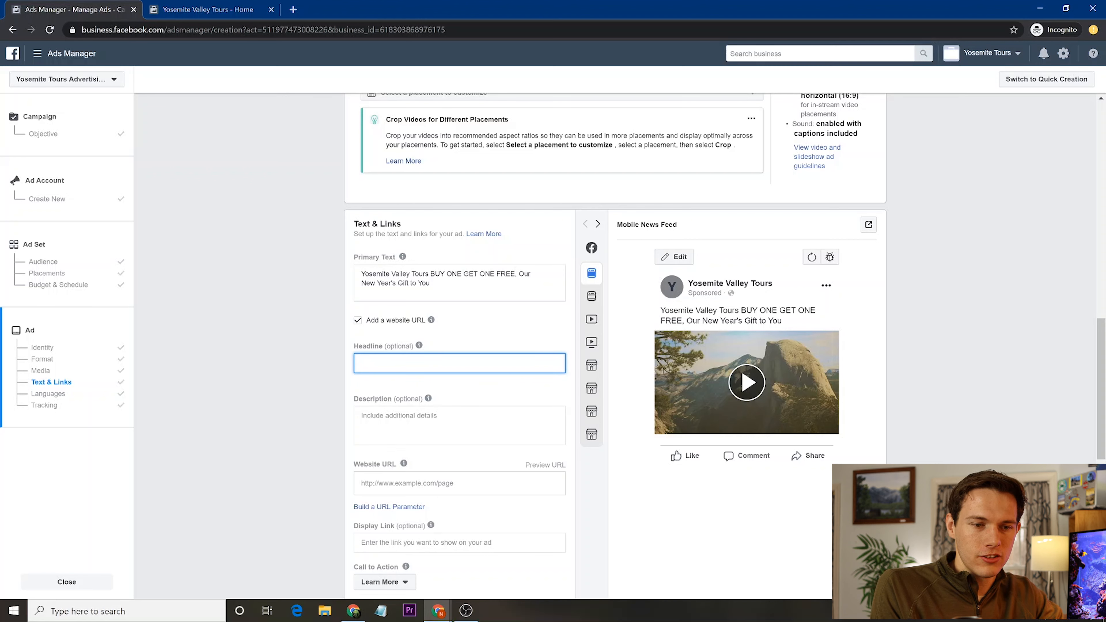
text(BUY)
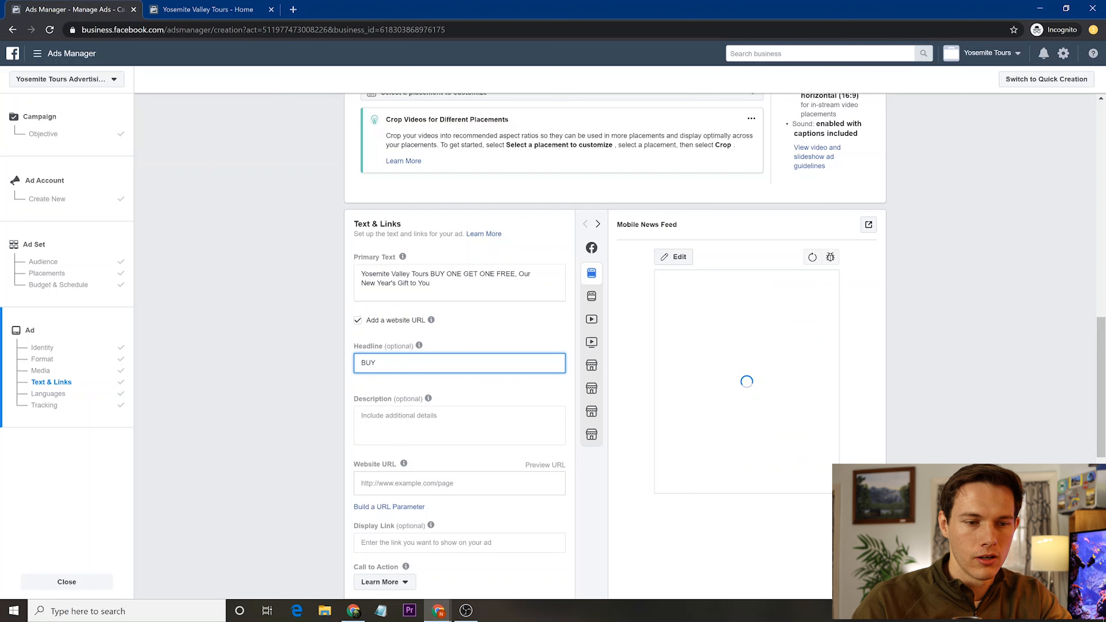
key(BackSpace)
text(Yosemite Tours)
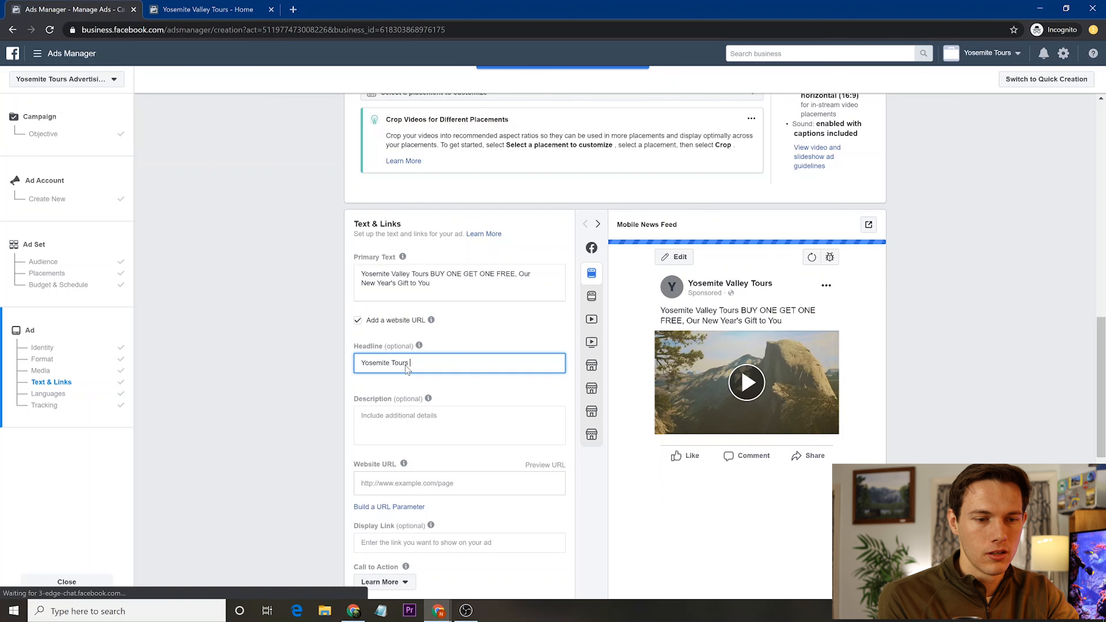
text( Buy)
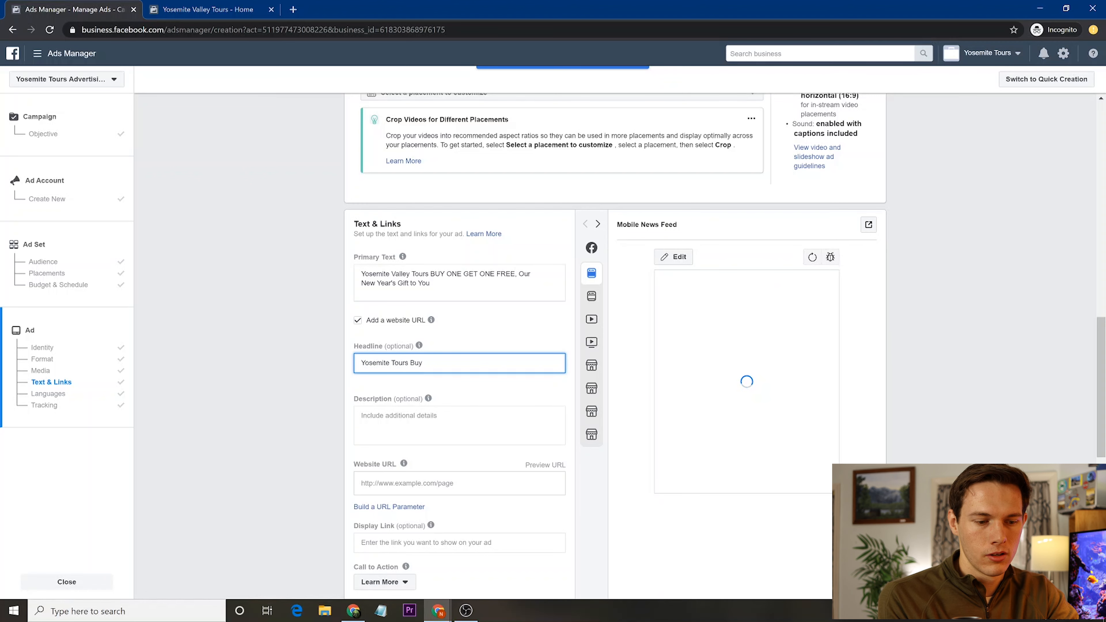
text( One Get O)
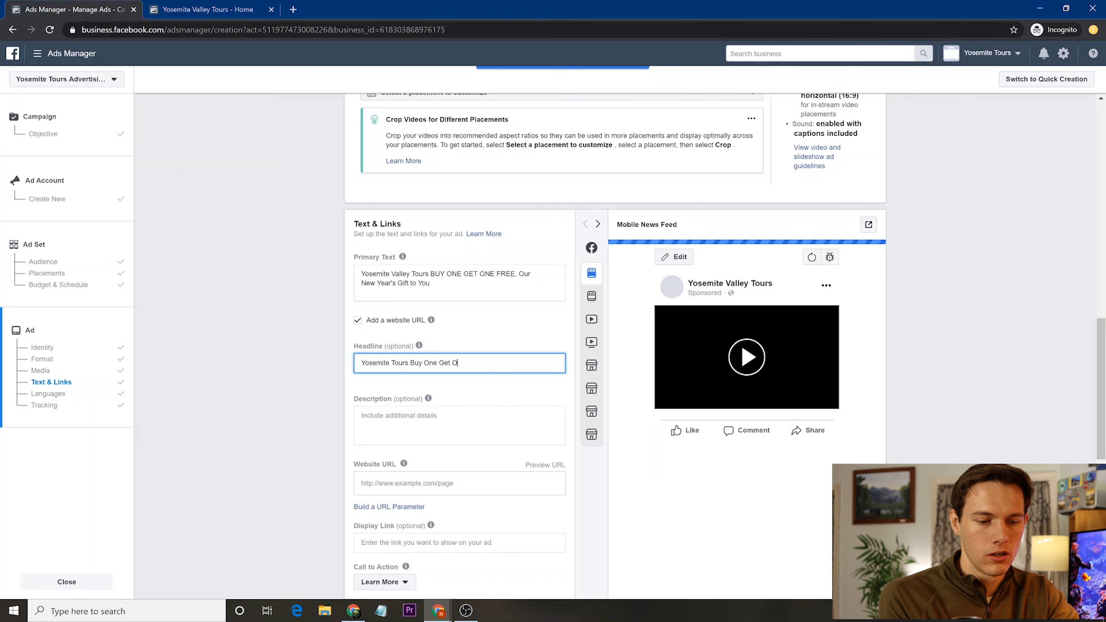
text(ne on Us)
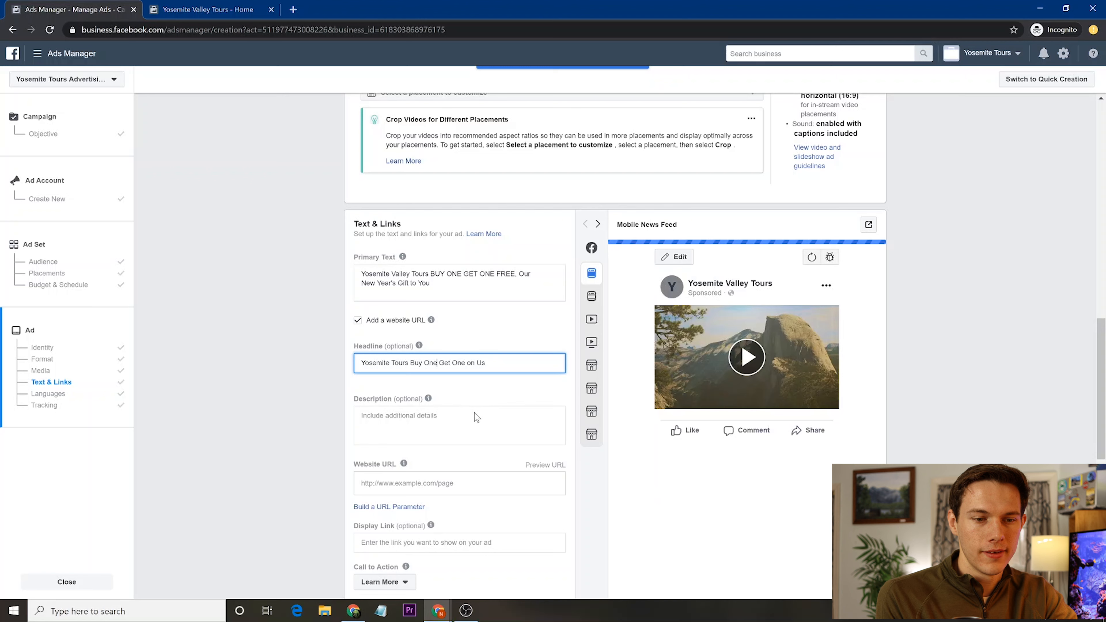
click(471, 364)
text(Free)
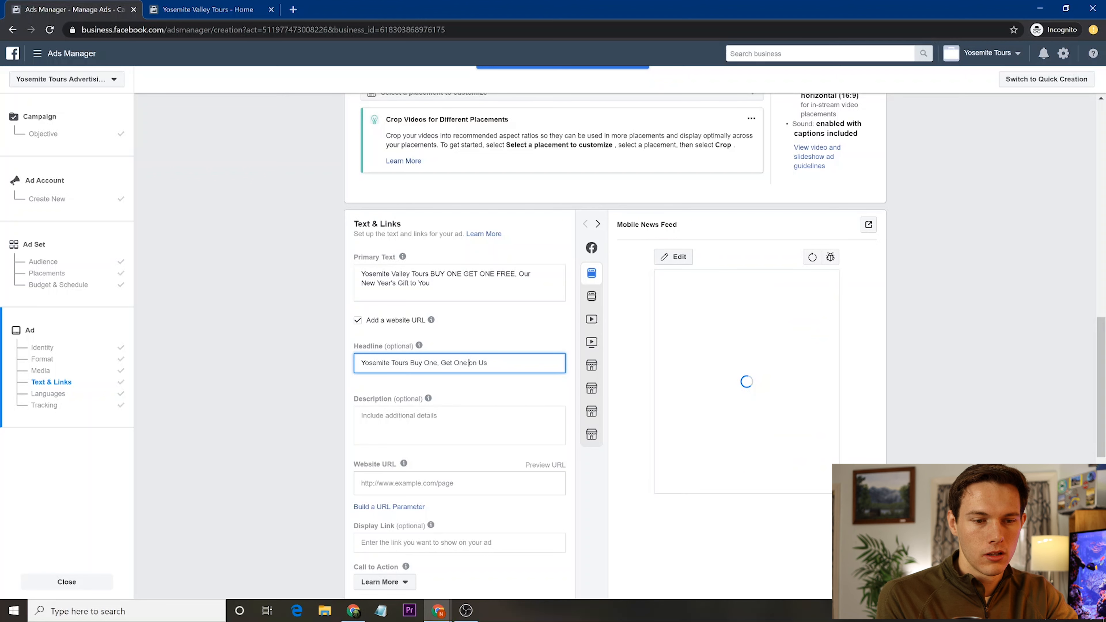
key(BackSpace)
key(BackSpace)
key(BackSpace)
key(BackSpace)
key(BackSpace)
text(FREE)
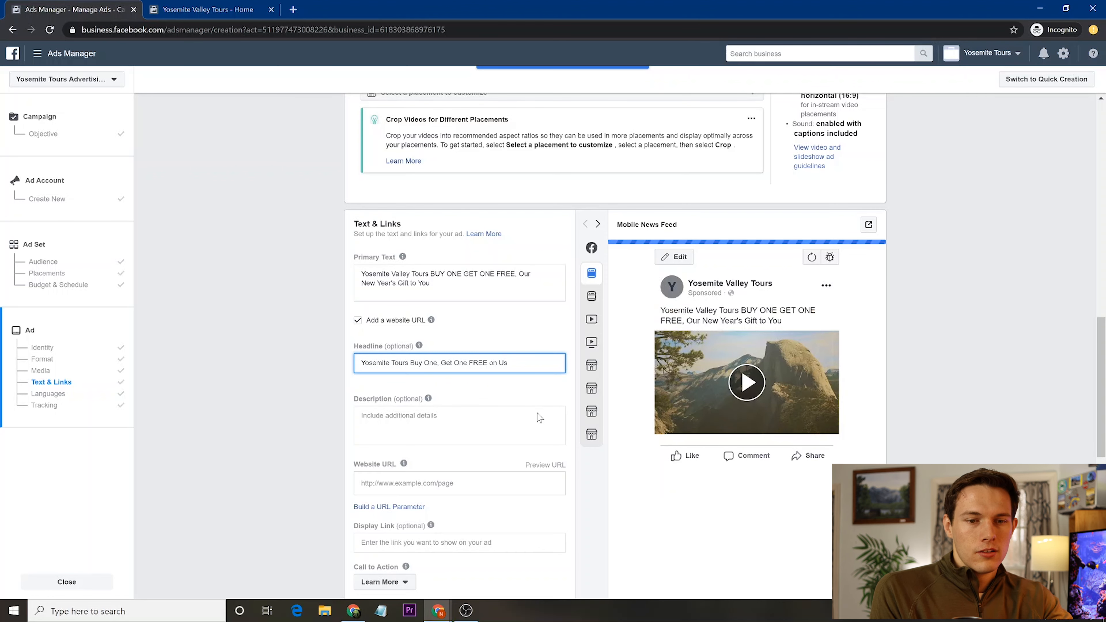
key(Tab)
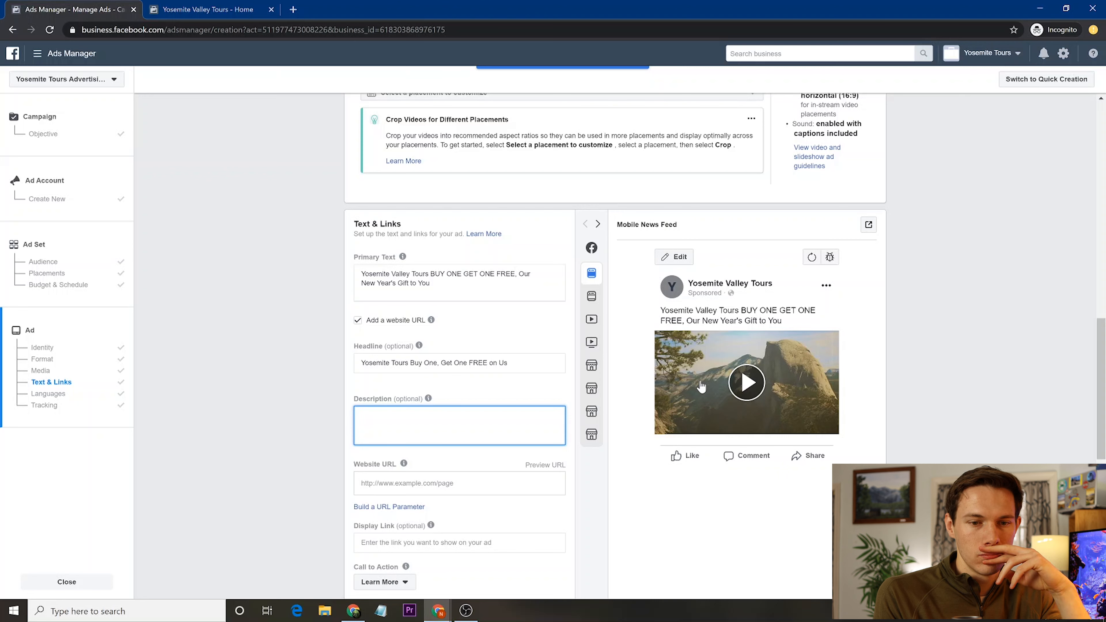
- Write the description about travelling more in 2020 with a free Yosemite valley tour when you bring a friend
text(Yosemi)
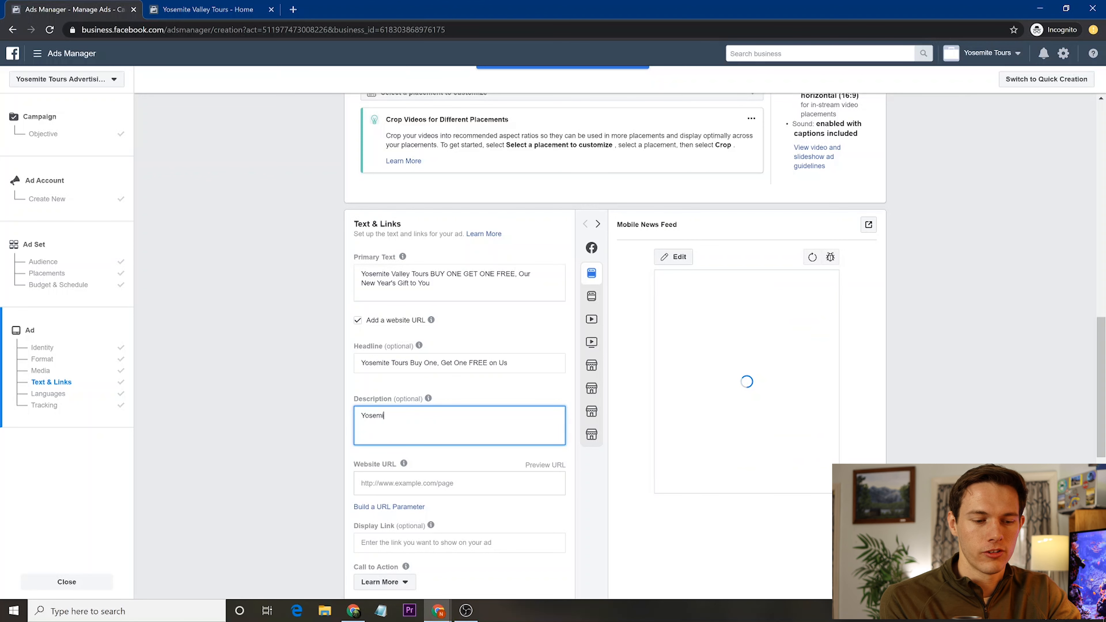
key(ctrl+a)
text(Everyno)
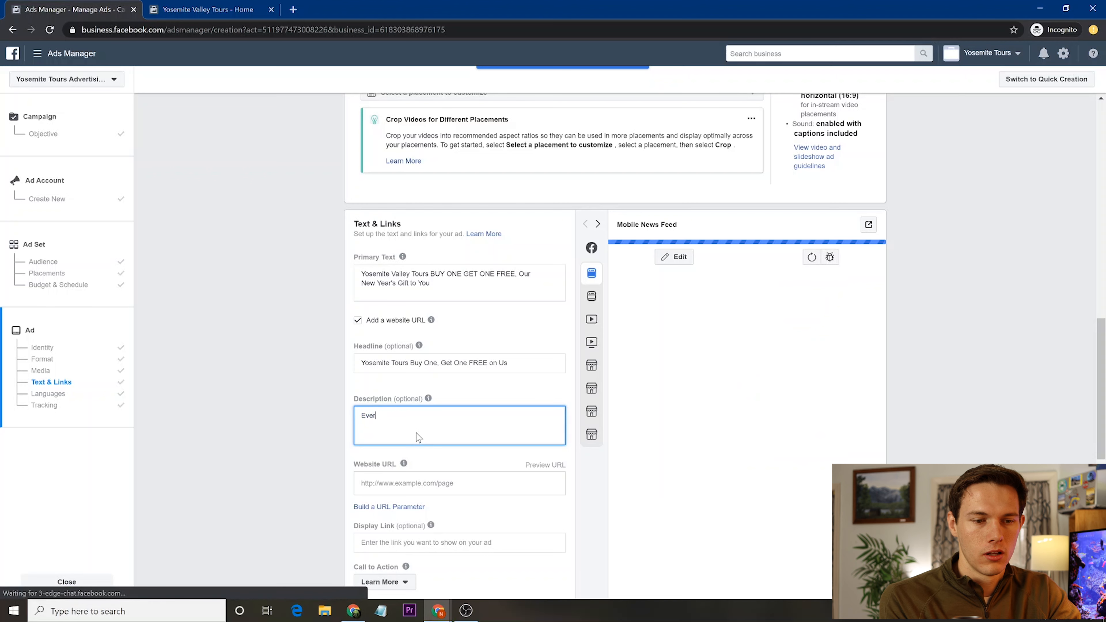
key(BackSpace)
key(BackSpace)
text(one want to tr)
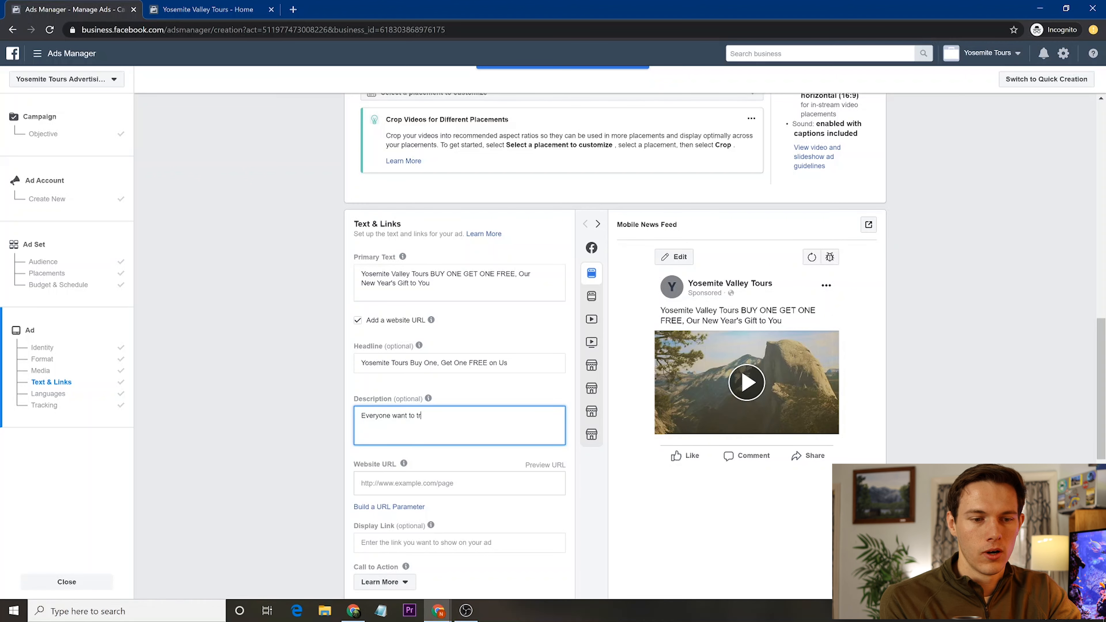
text(avel more oin)
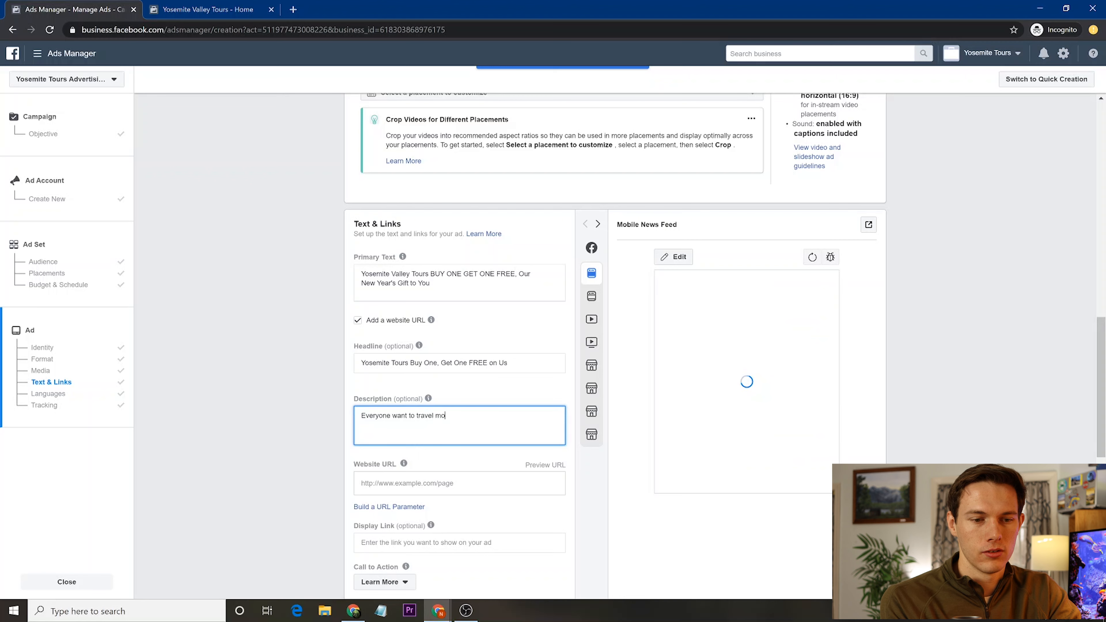
key(BackSpace)
key(BackSpace)
key(BackSpace)
key(BackSpace)
text(i)
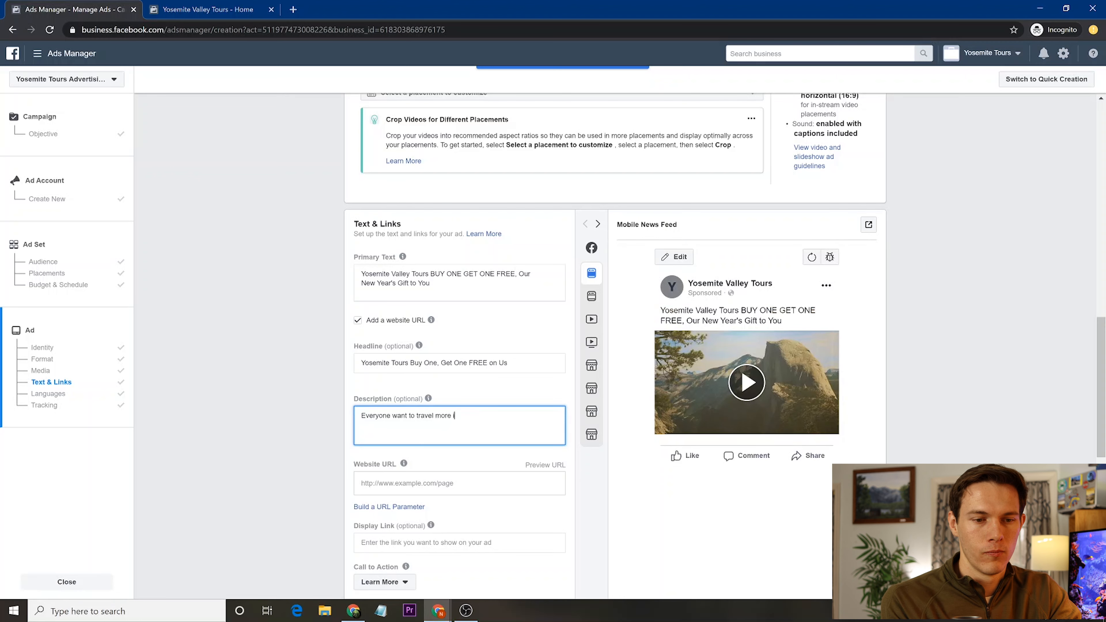
text(n 2020)
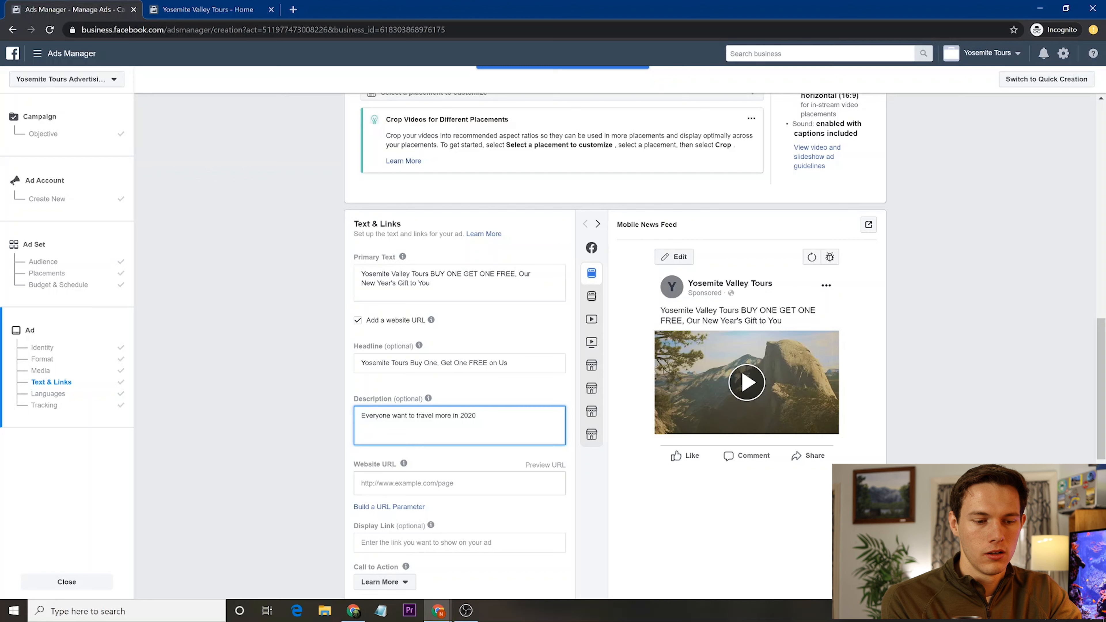
text(.  We wa)
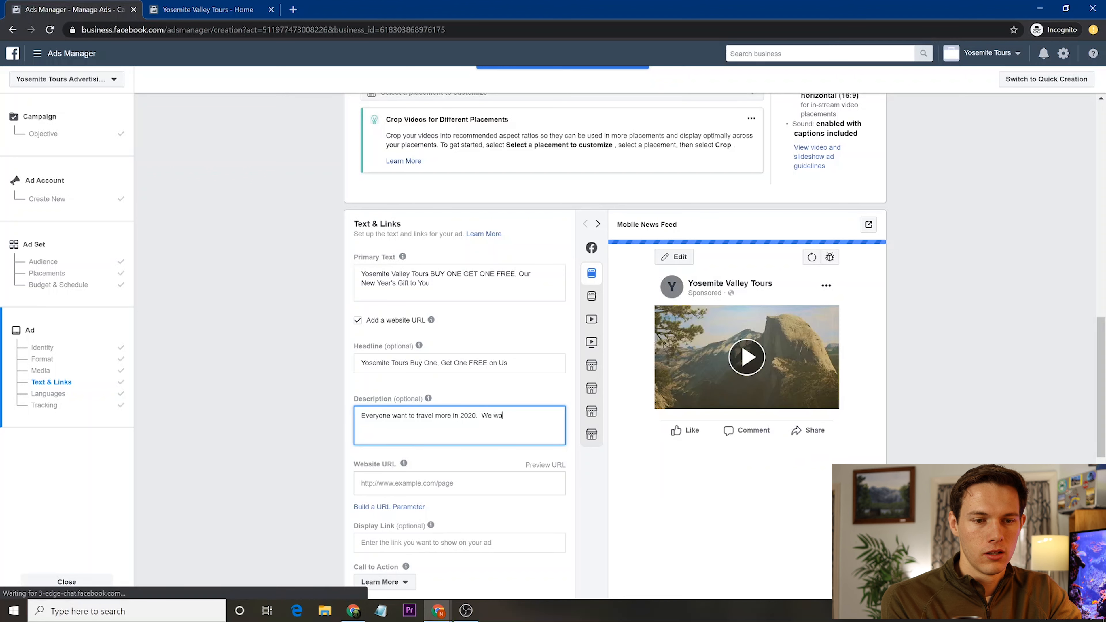
text(nt to)
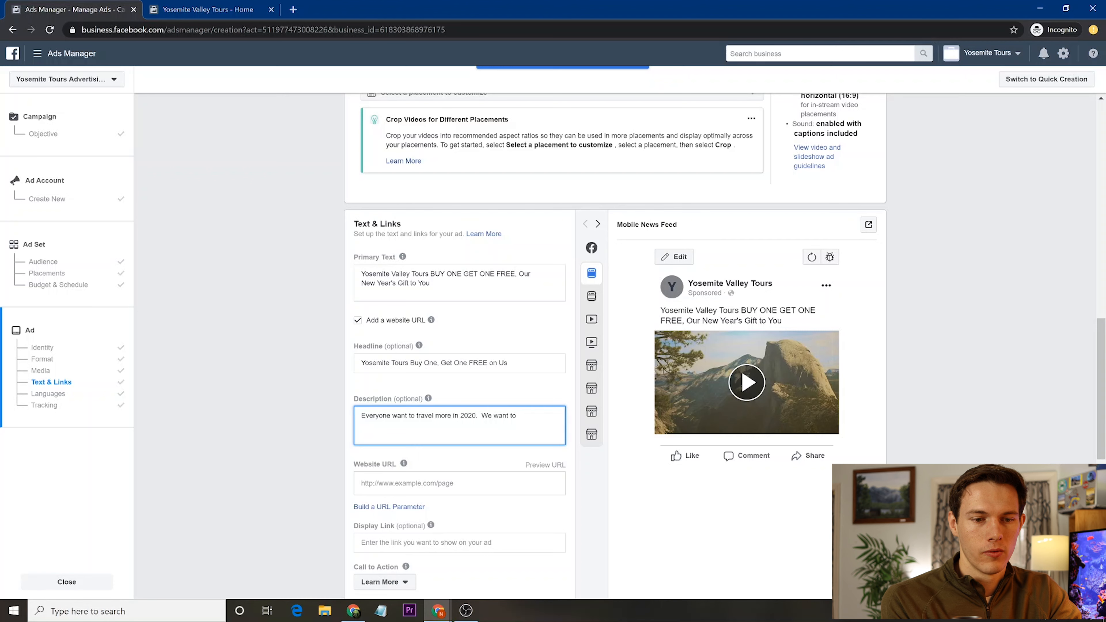
text( make help you)
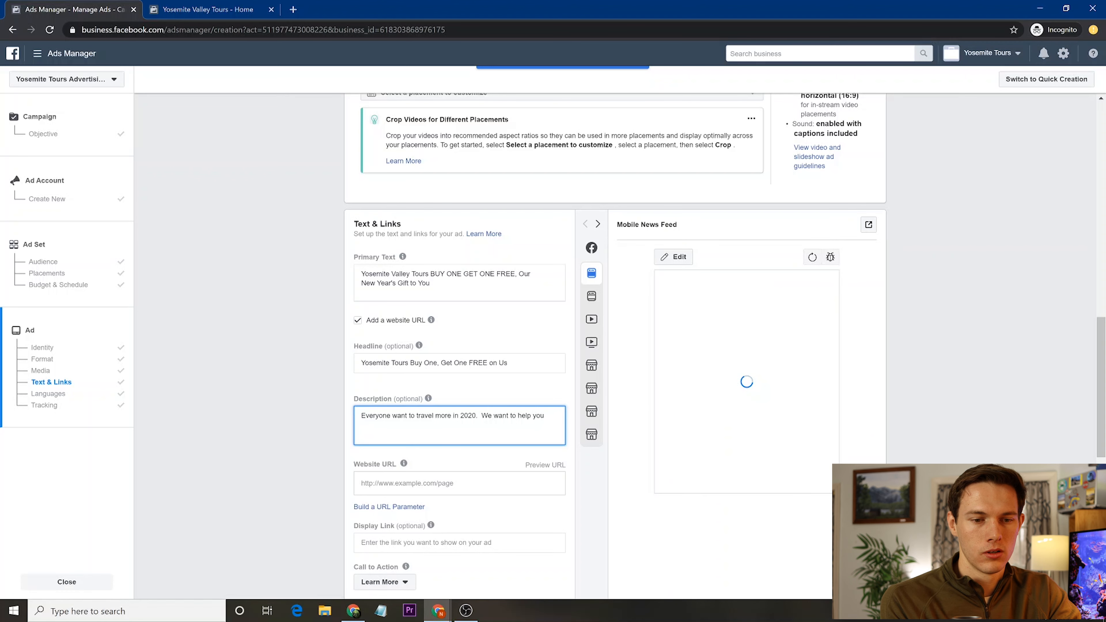
key(BackSpace)
text(m)
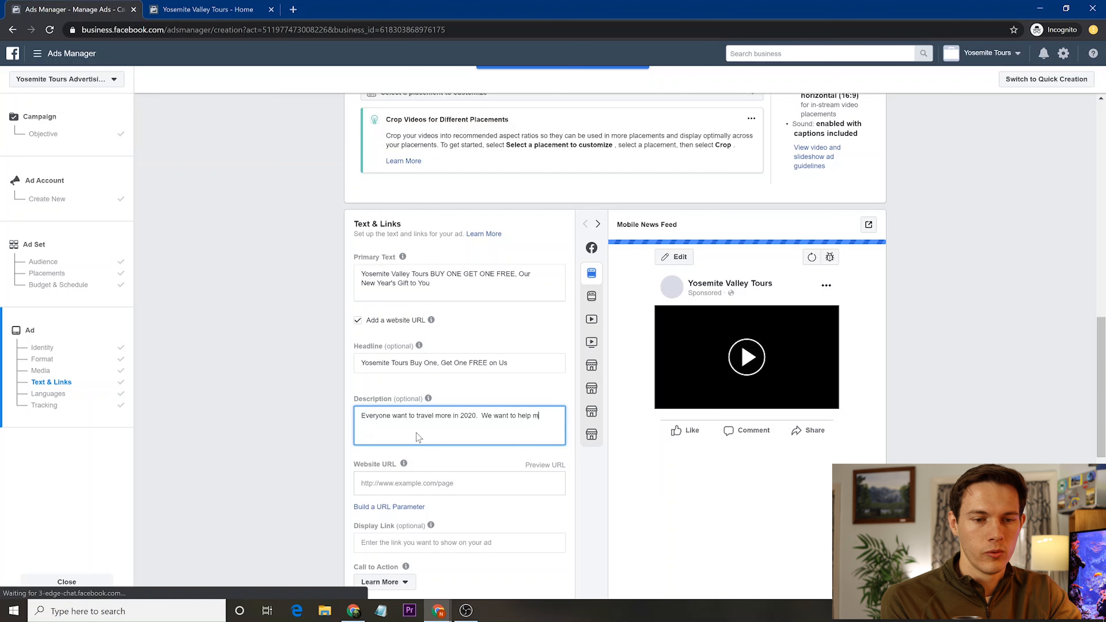
text(ake that possib)
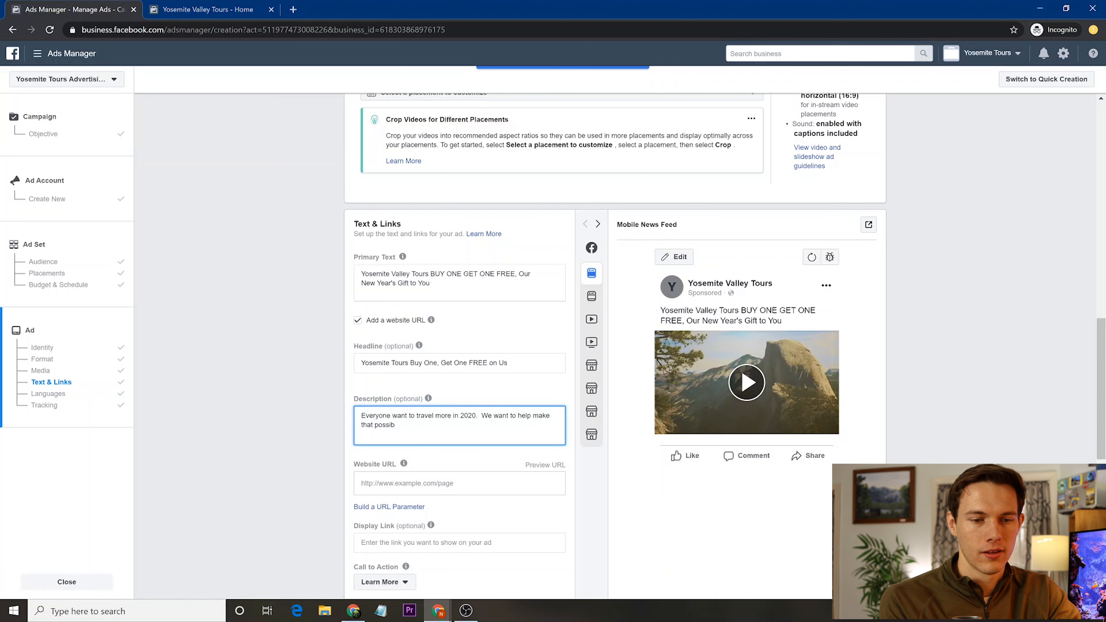
text(le with)
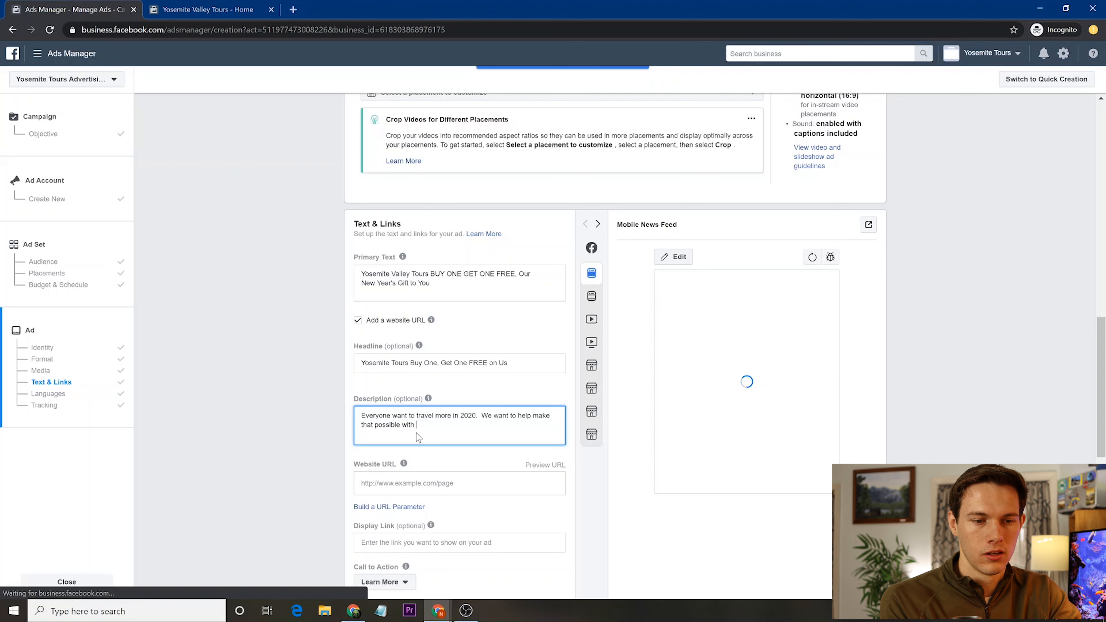
text( a free y)
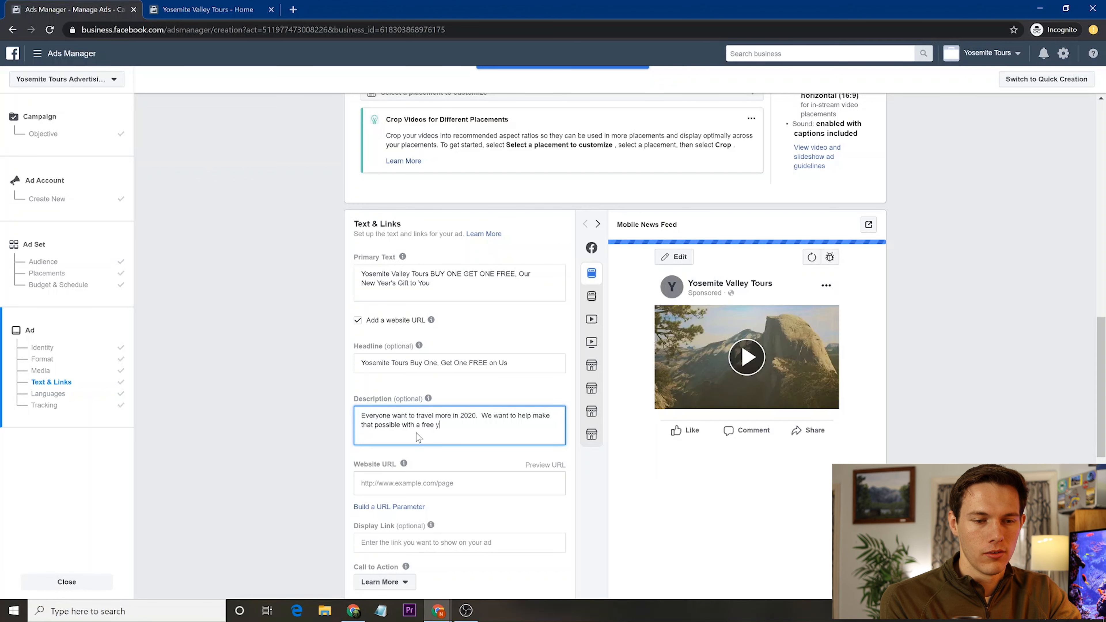
key(BackSpace)
text(tour of Yosemite vall)
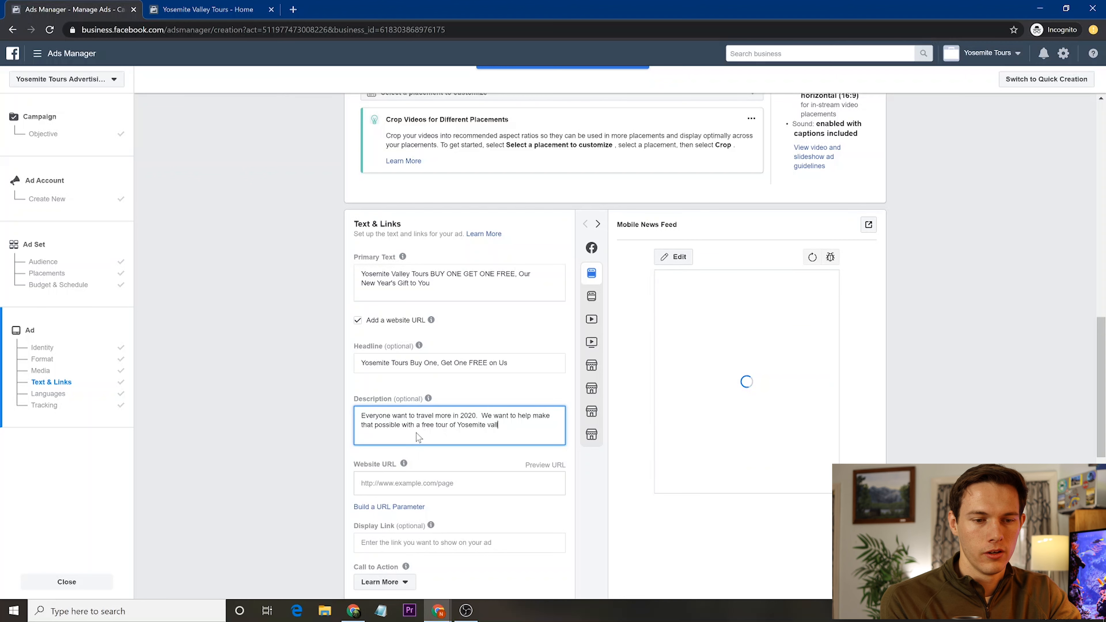
text(ey when you b)
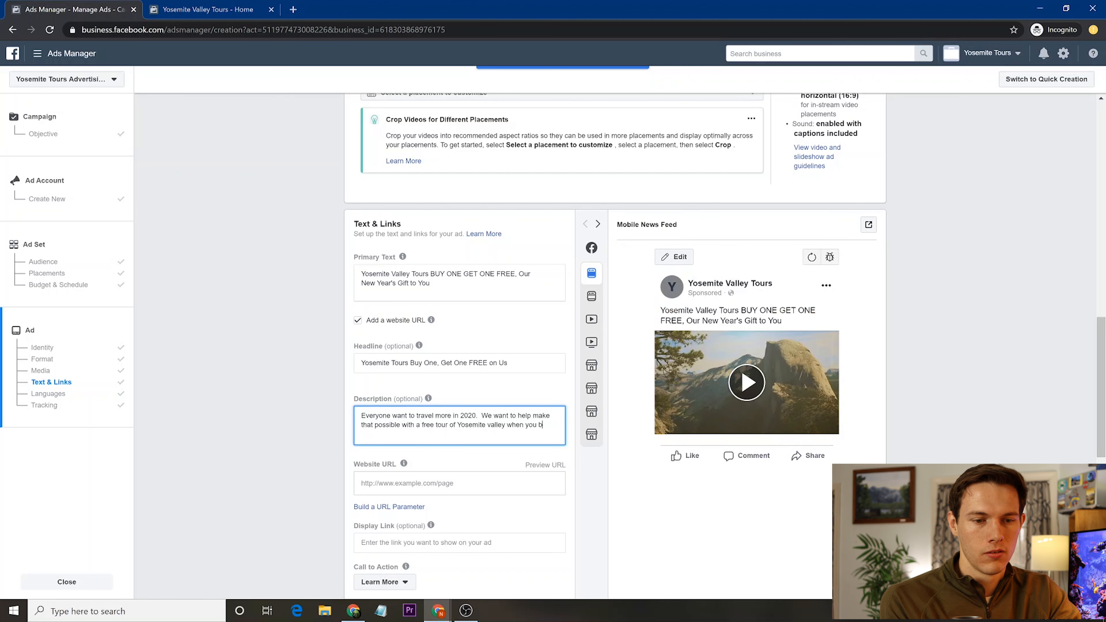
text(ring a)
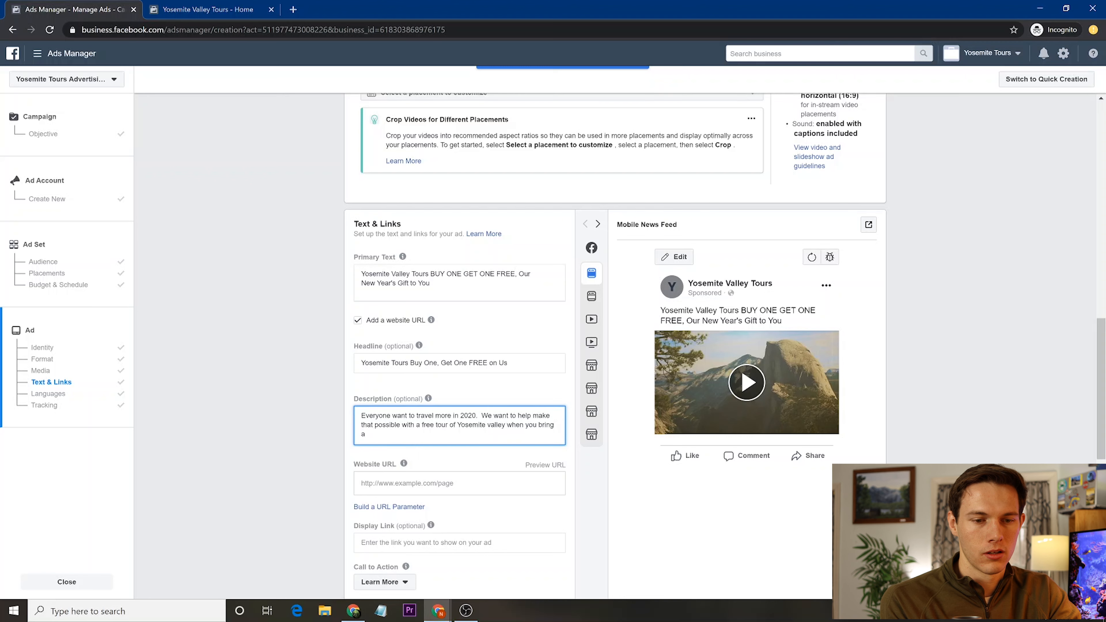
text( friend)
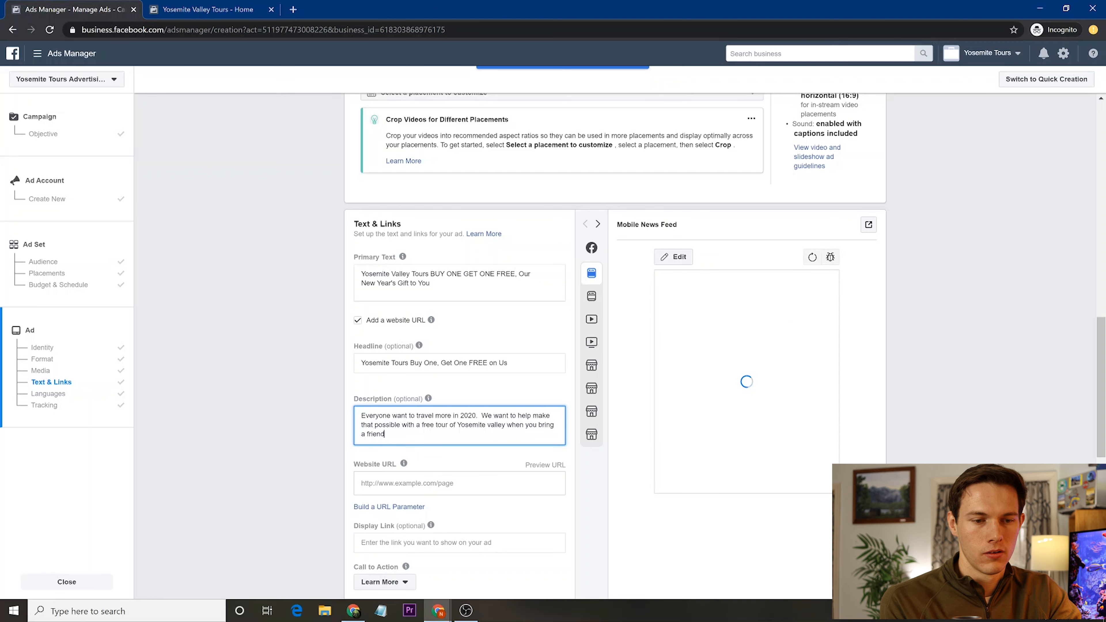
click(416, 491)
text(ww)
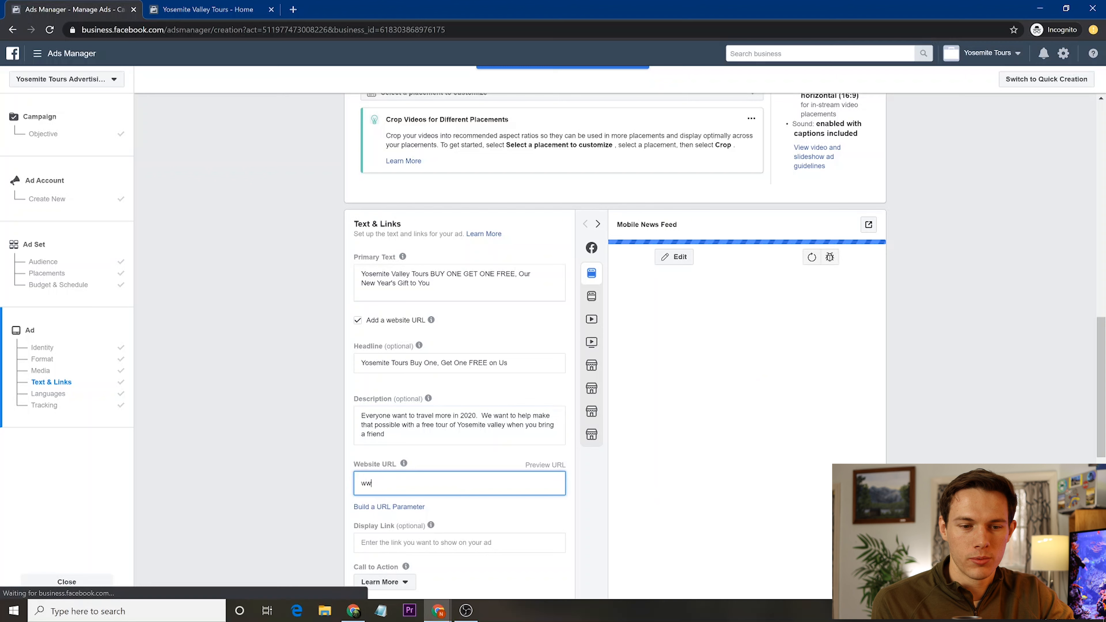
text(w.santrelmedia.com)
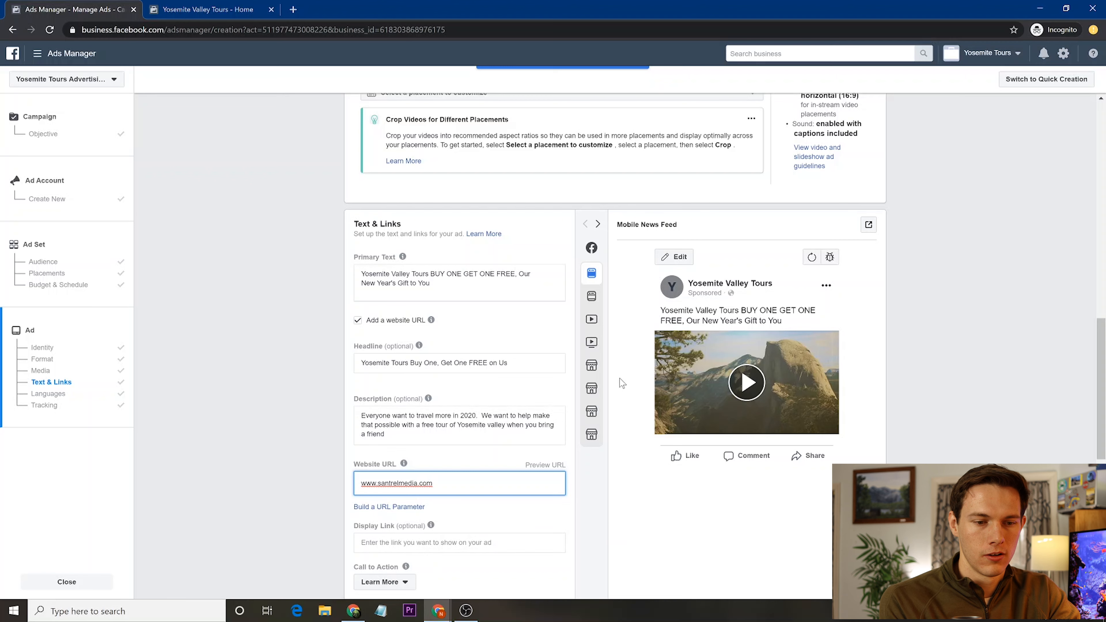
mouse_move(597, 290)
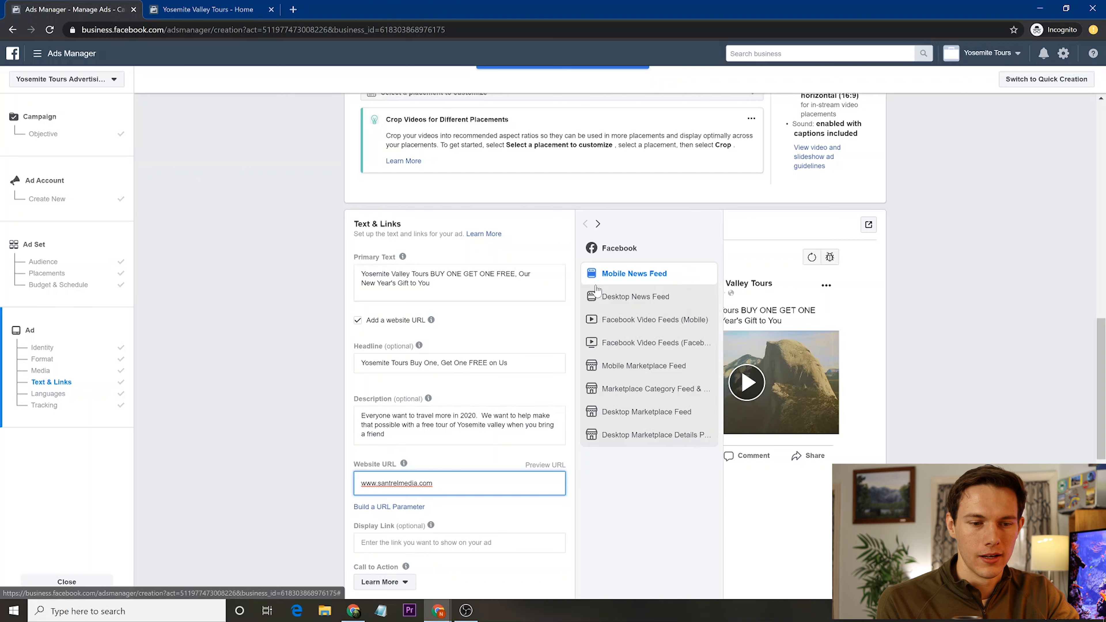
- Compare the Desktop and Mobile News Feed previews, ending on Desktop with the video paused
click(618, 298)
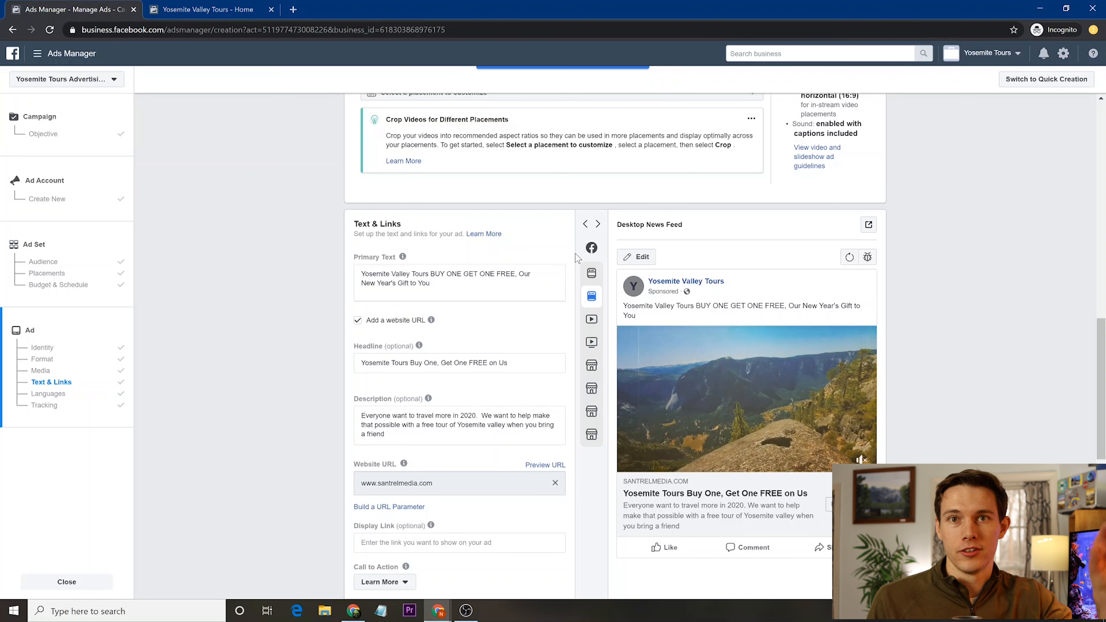
click(591, 273)
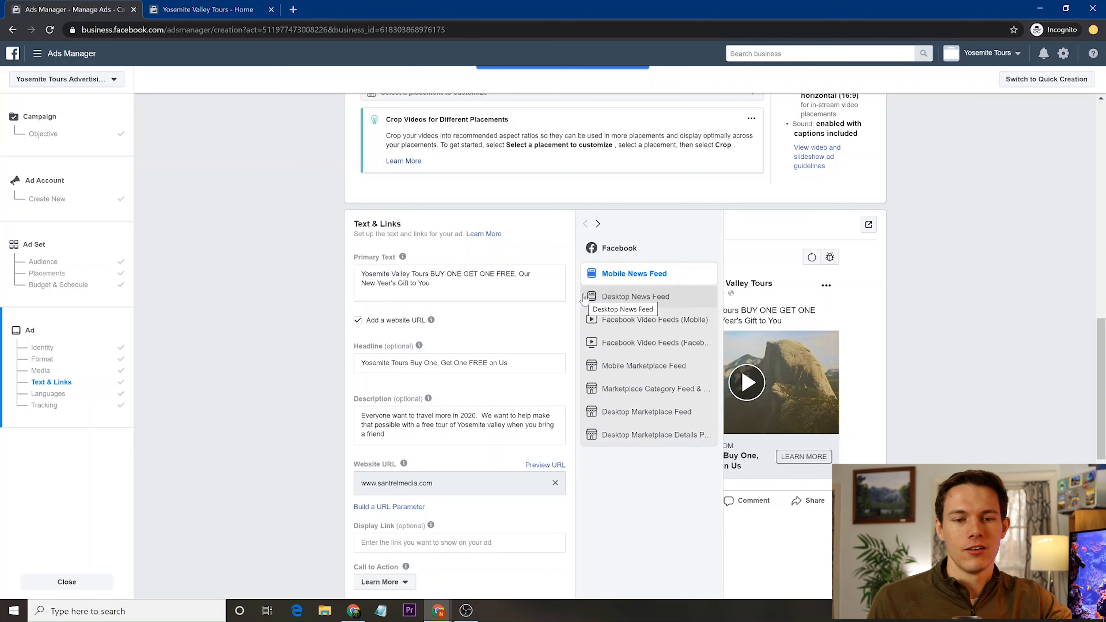
click(609, 301)
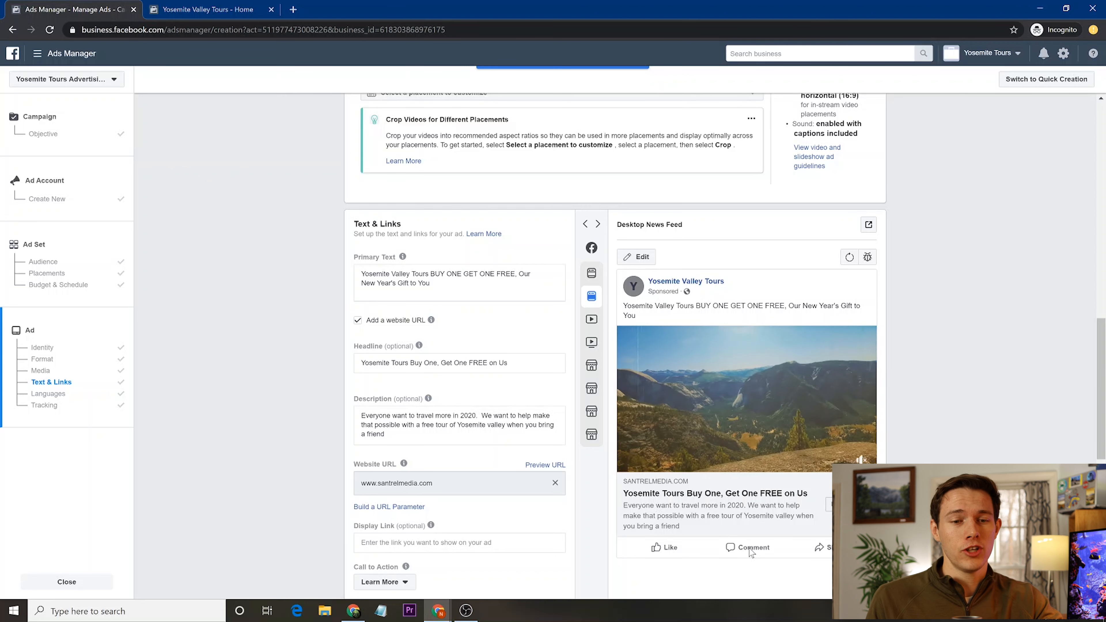
click(626, 463)
- Choose Book Now as the call to action and pause the preview to see it
scroll(532, 492, down, 4)
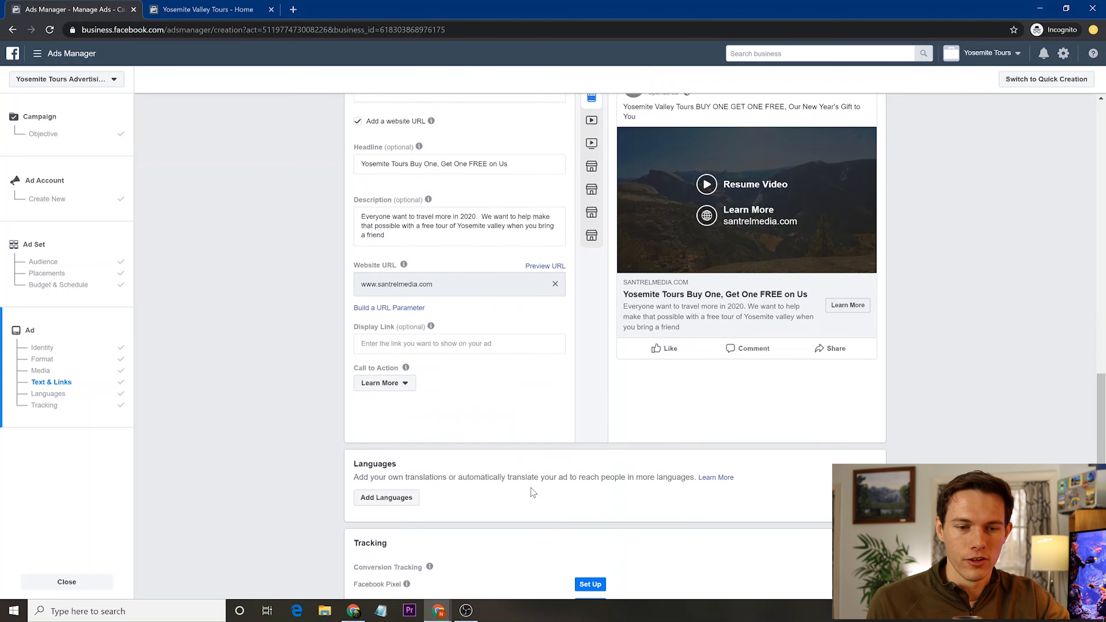
click(394, 367)
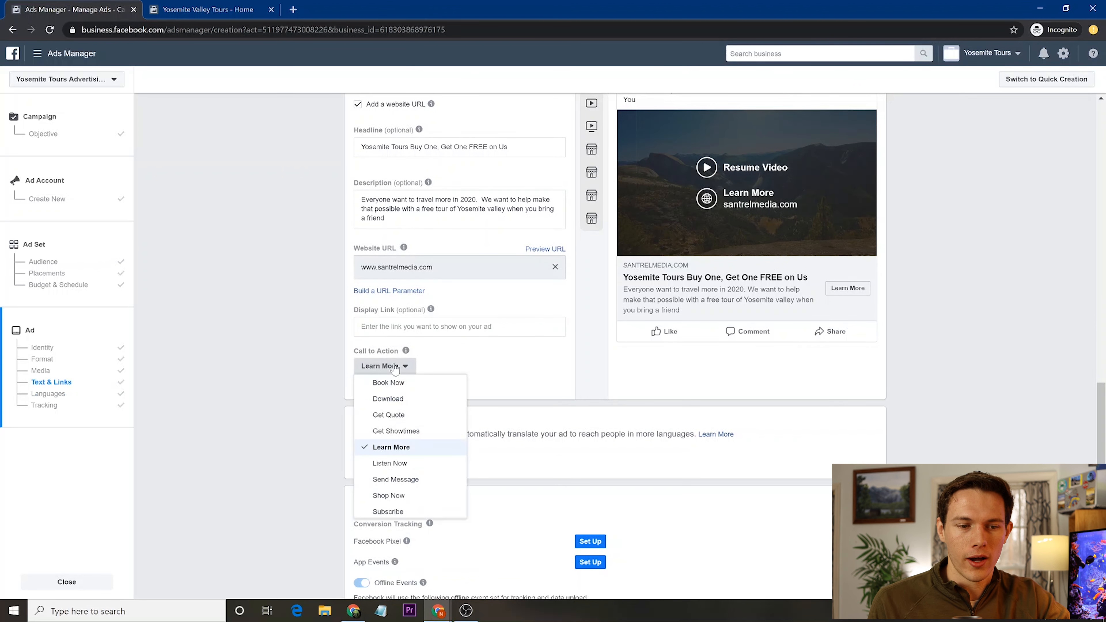
click(396, 387)
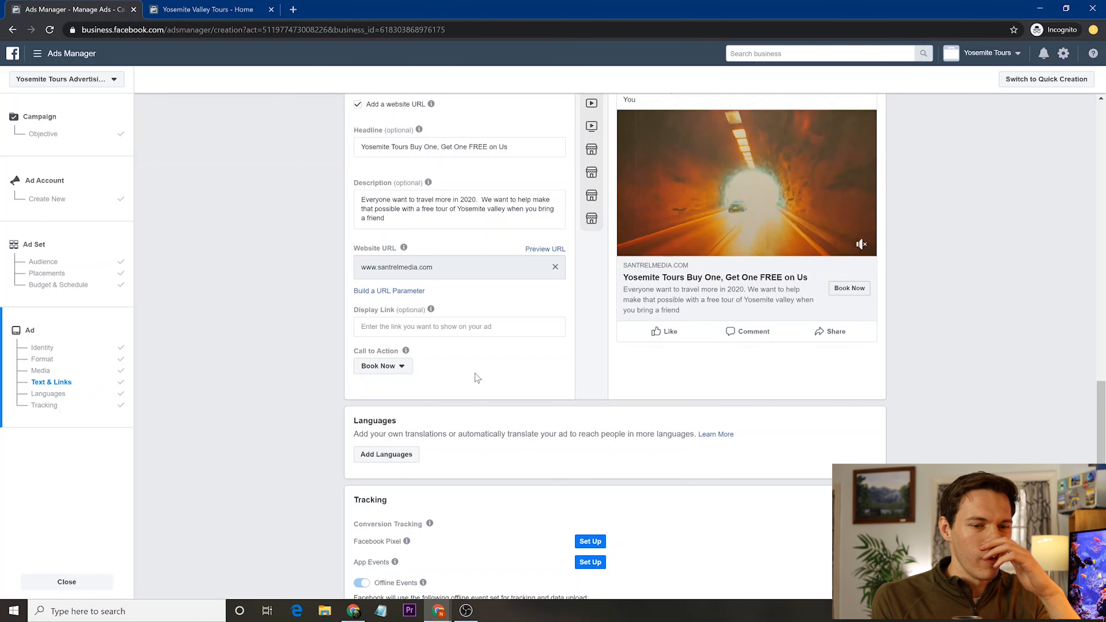
scroll(476, 376, up, 4)
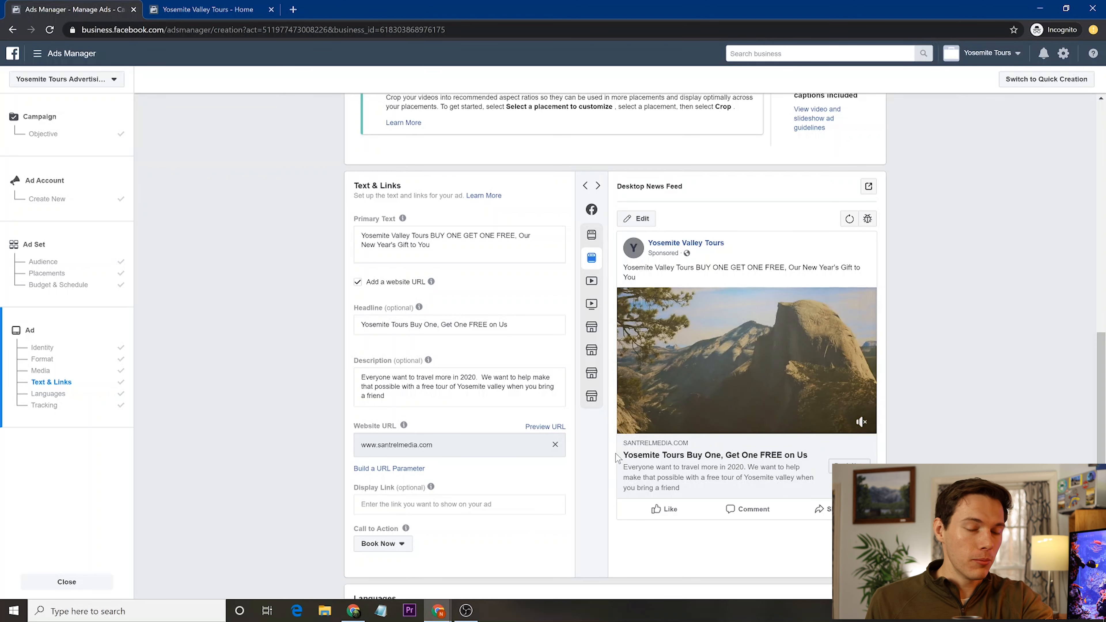
click(629, 423)
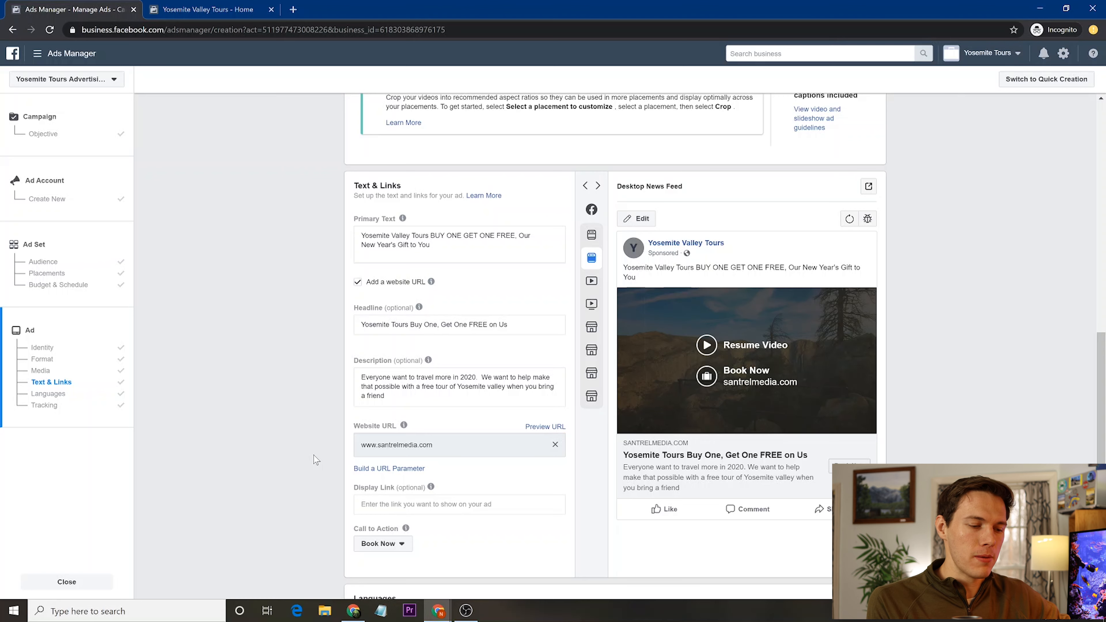
- Scroll to the bottom of the page and confirm the ad, prompting for a payment method
scroll(315, 459, down, 3)
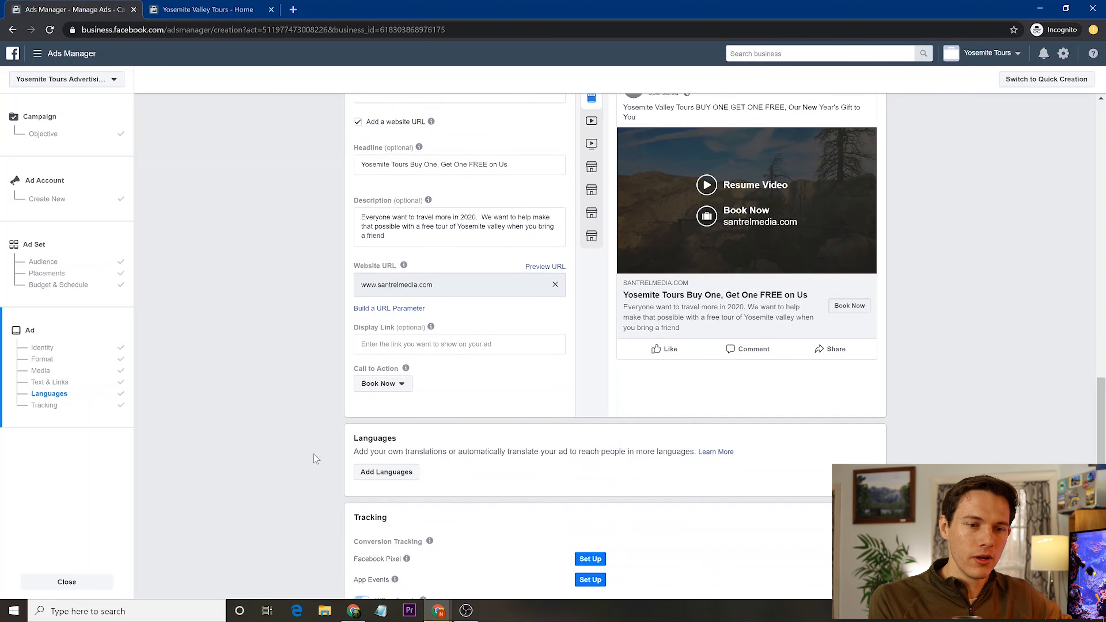
drag(314, 455, 323, 432)
click(323, 432)
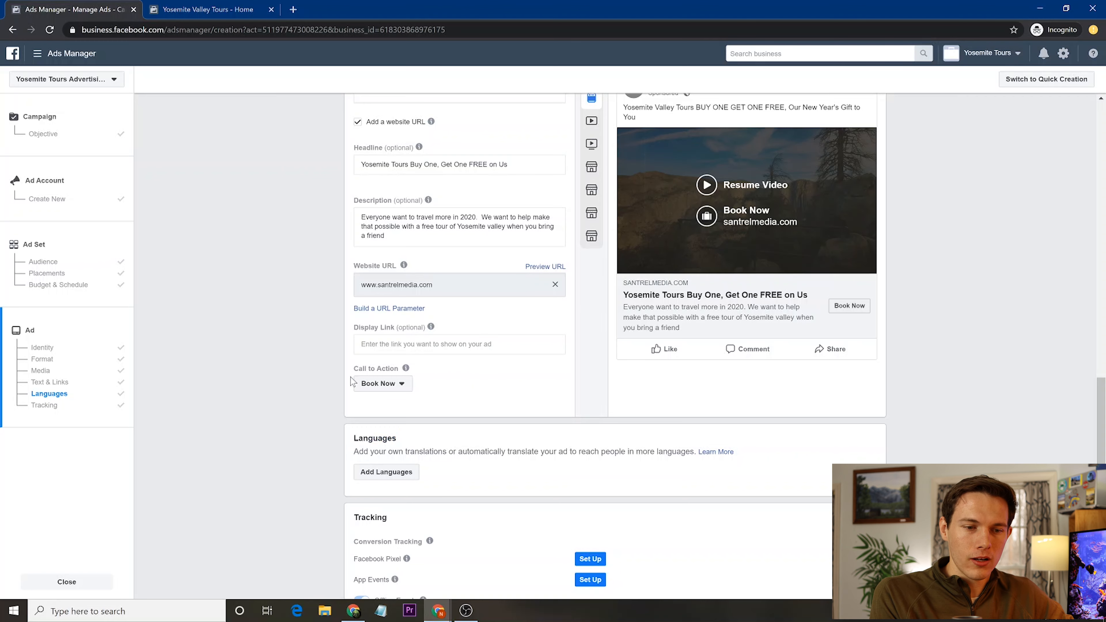
scroll(314, 415, down, 1)
scroll(313, 413, down, 4)
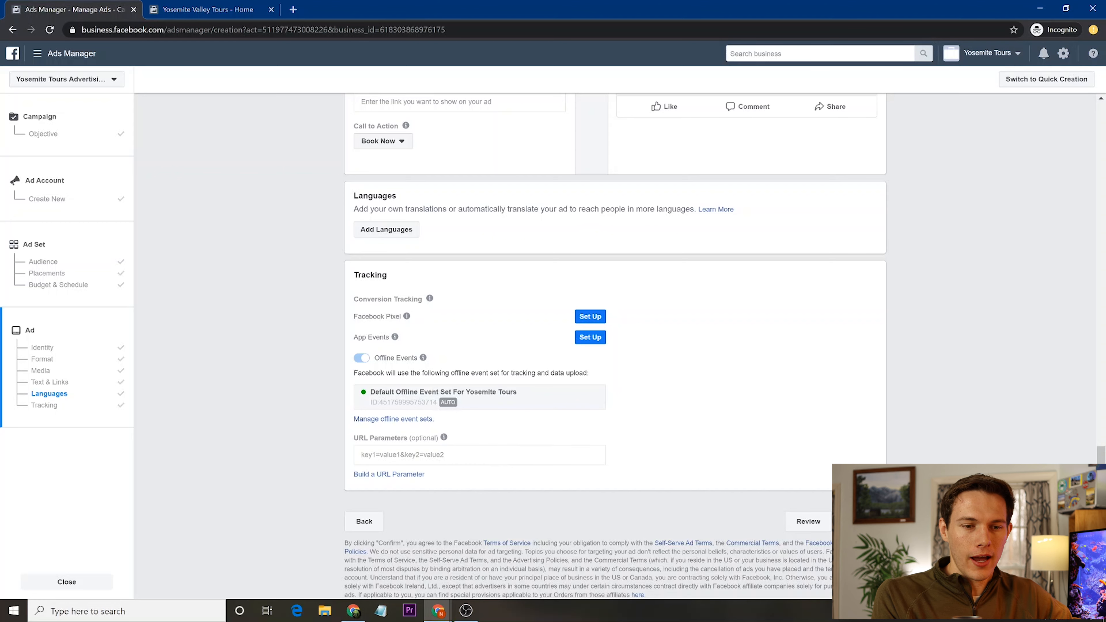
scroll(751, 390, up, 8)
scroll(752, 390, down, 9)
click(860, 522)
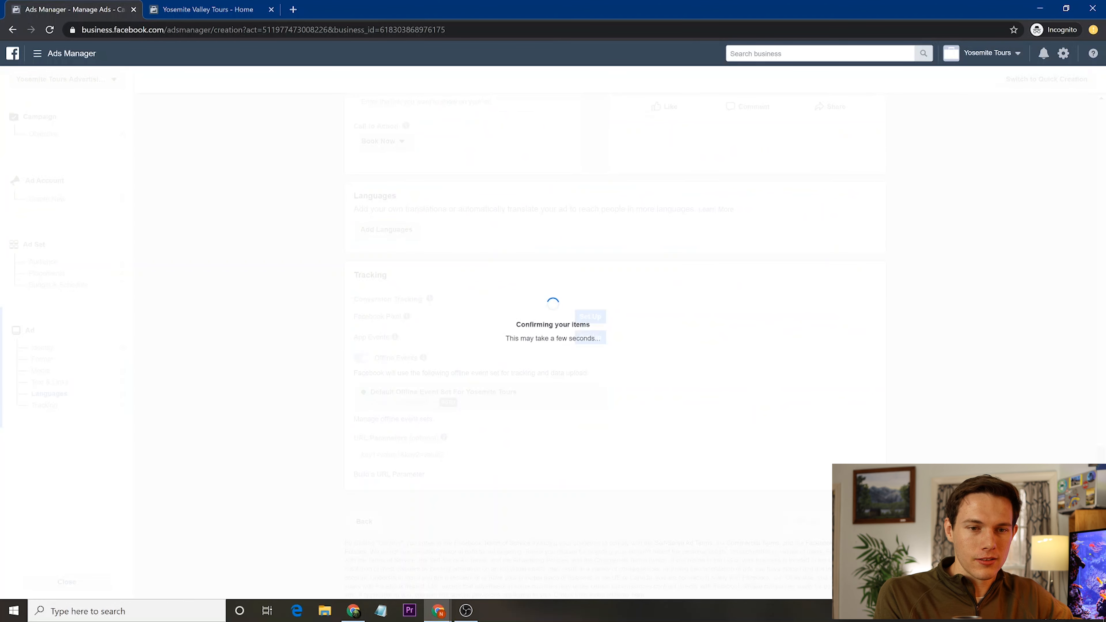